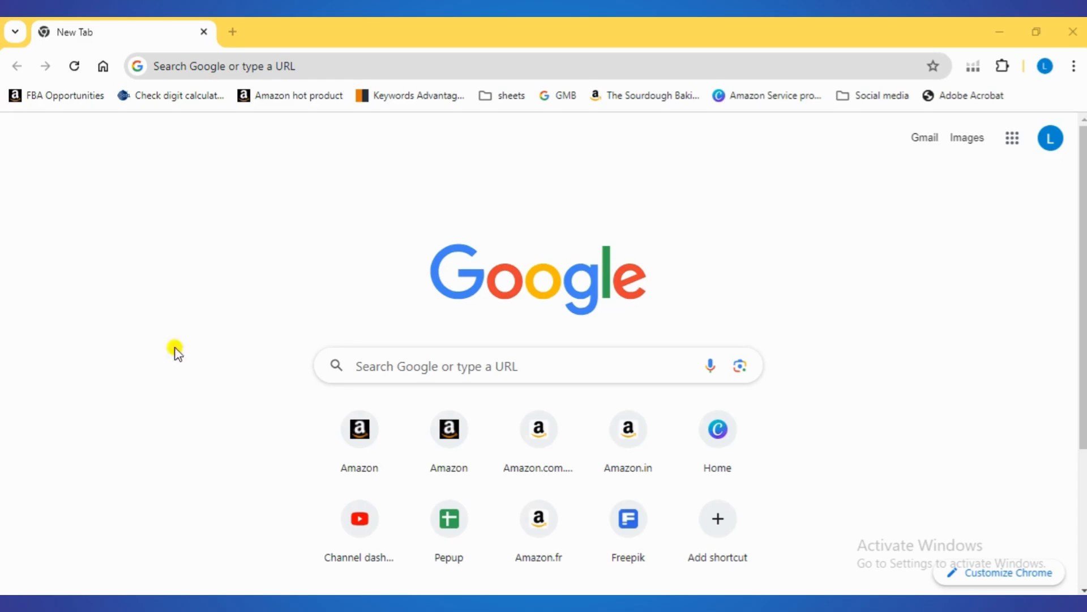
# - Go to the Amazon Seller Central home page and open Order Reports
pyautogui.click(262, 70)
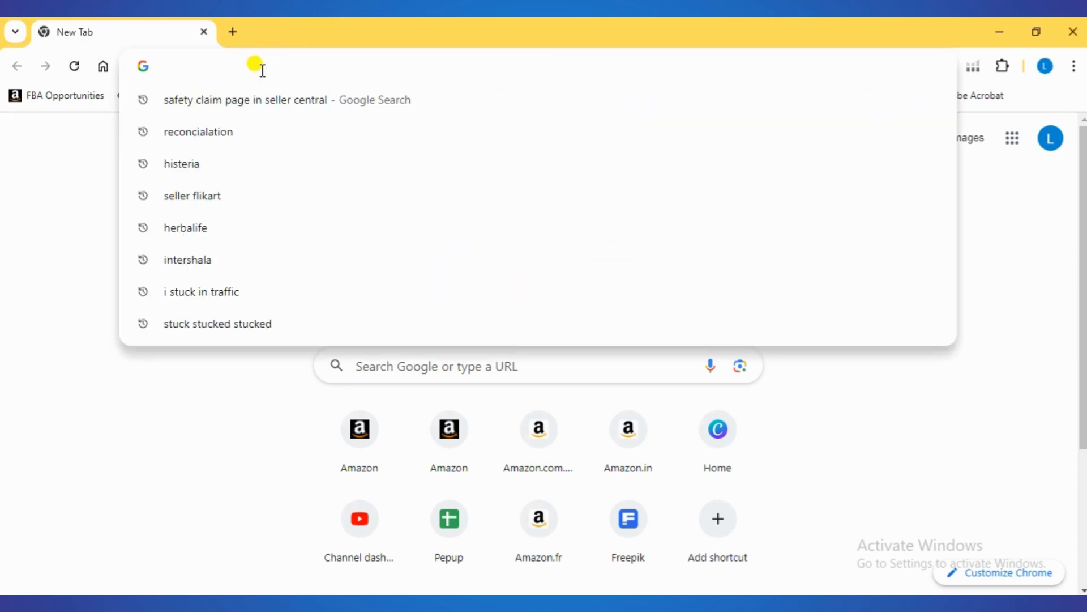
pyautogui.write('seller')
pyautogui.press('Return')
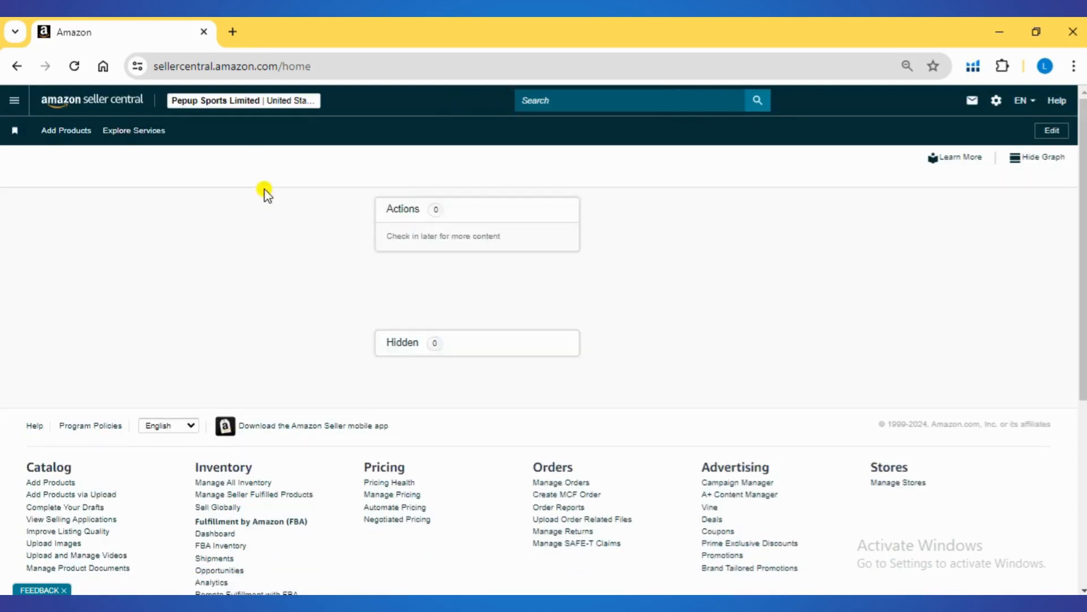
pyautogui.click(13, 102)
pyautogui.moveTo(26, 226)
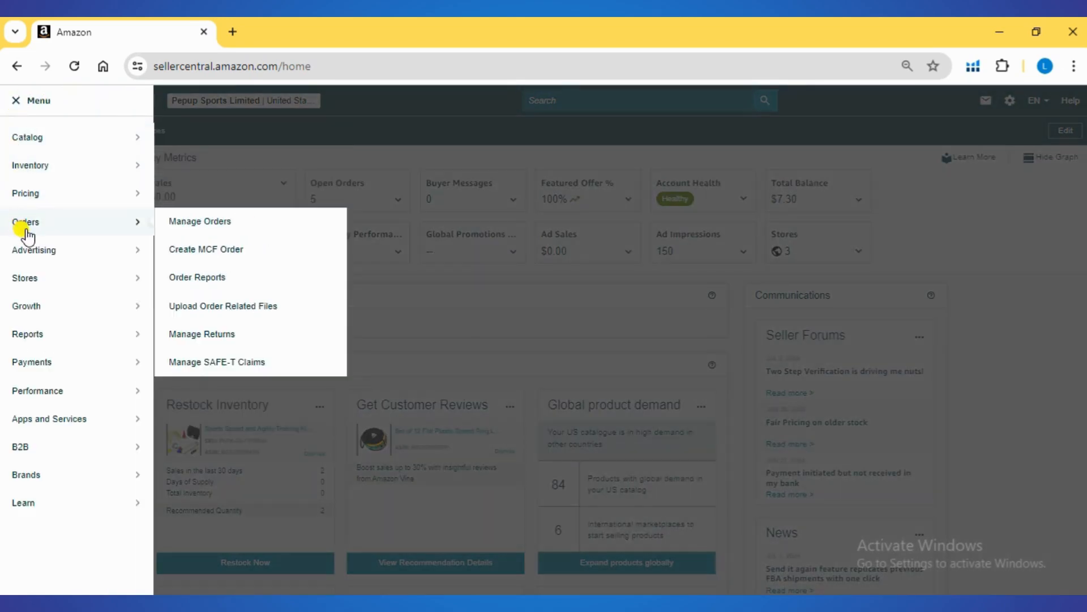
pyautogui.click(198, 280)
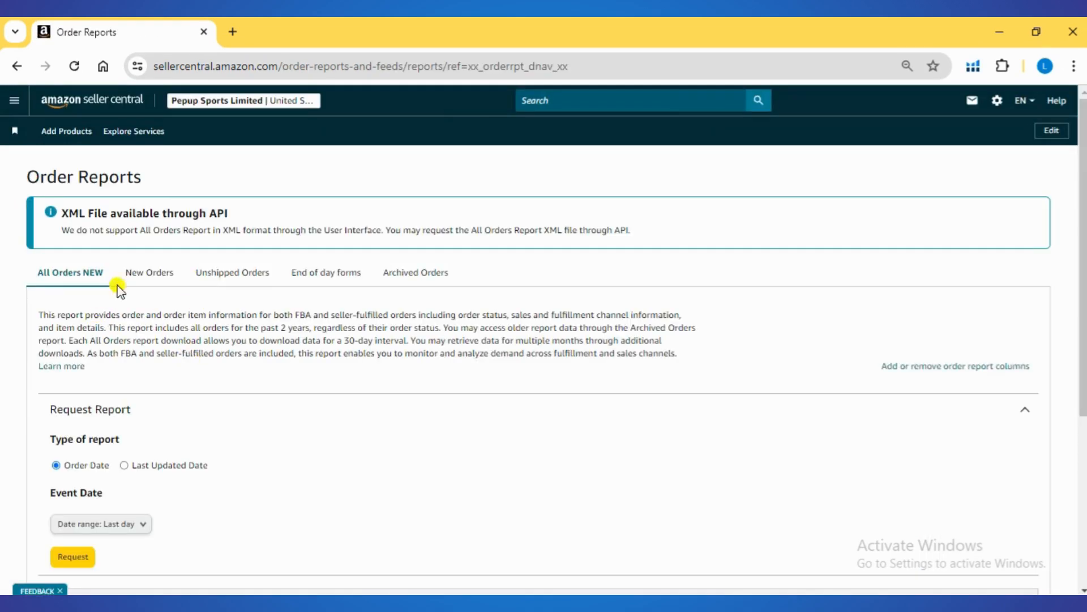
# - Request an All Orders report by order date for the exact dates 05/01/2024 to 05/31/2024
pyautogui.scroll(-2, 123, 309)
pyautogui.scroll(-2, 129, 311)
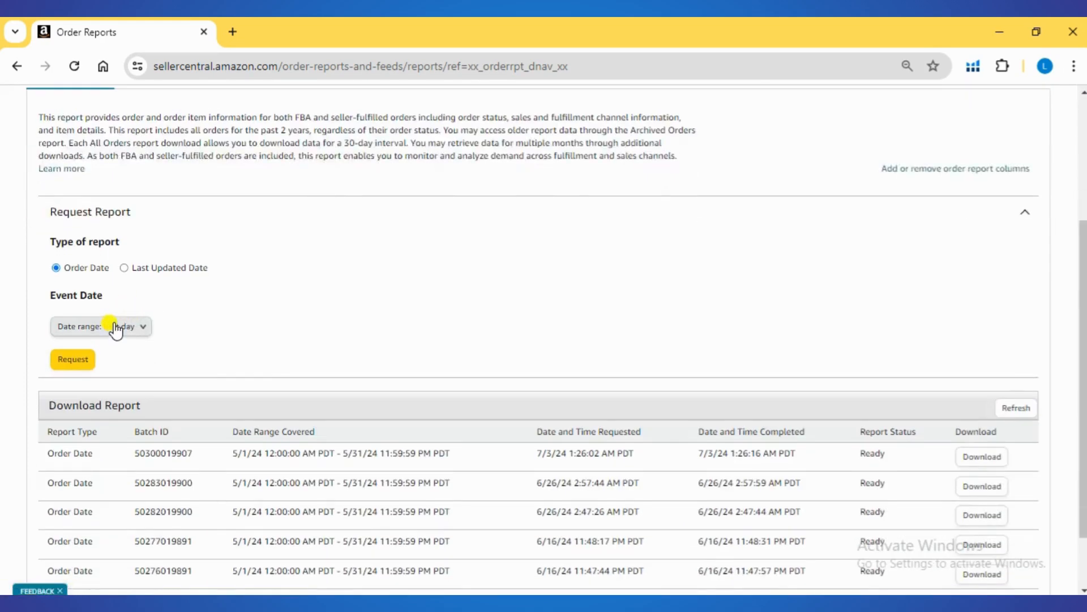
pyautogui.click(116, 330)
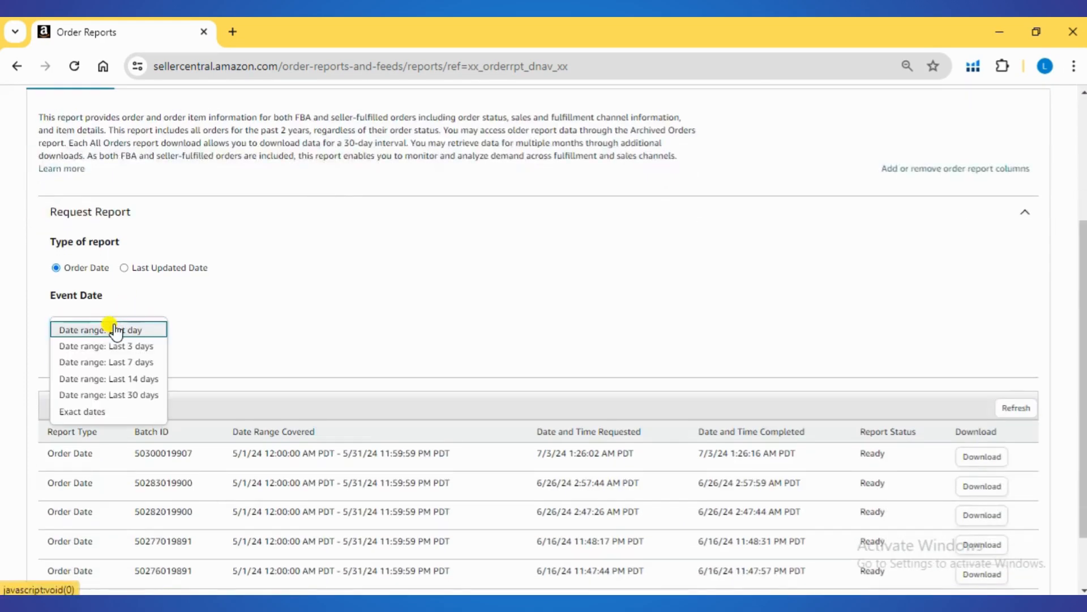
pyautogui.click(124, 416)
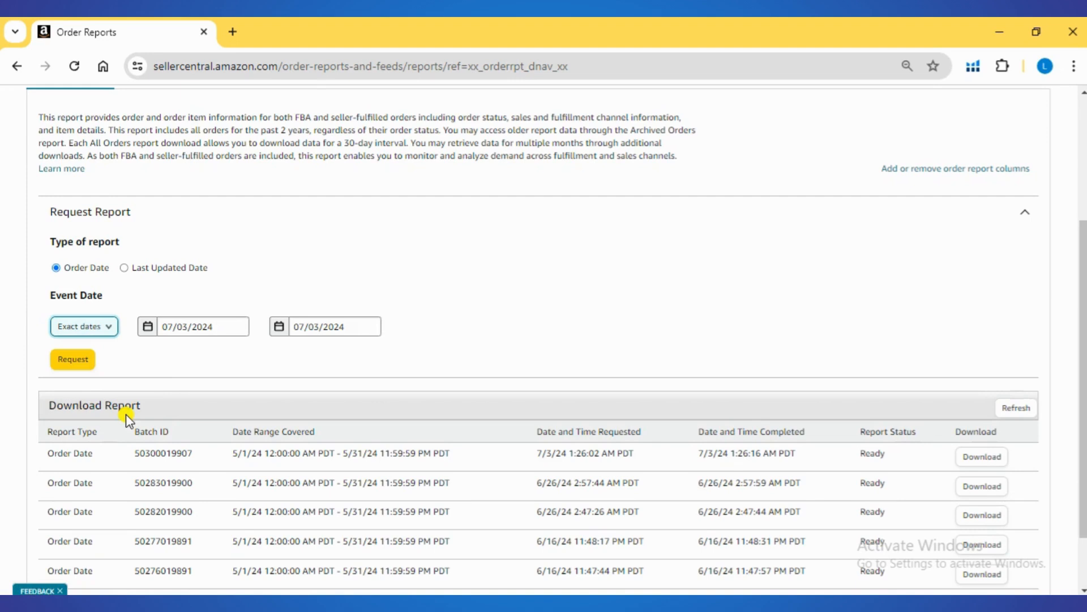
pyautogui.click(200, 320)
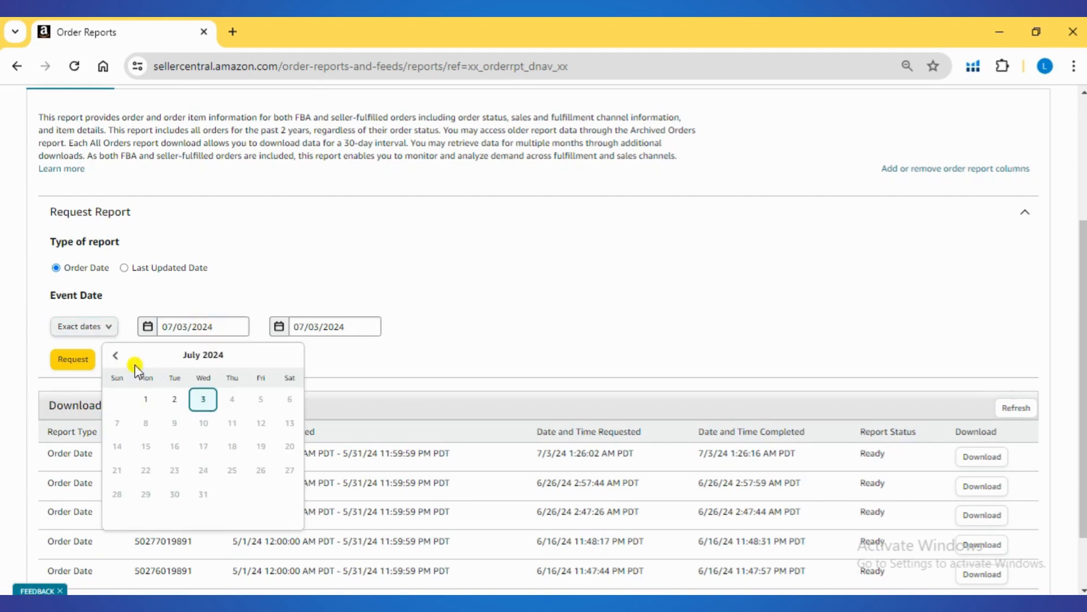
pyautogui.click(116, 357)
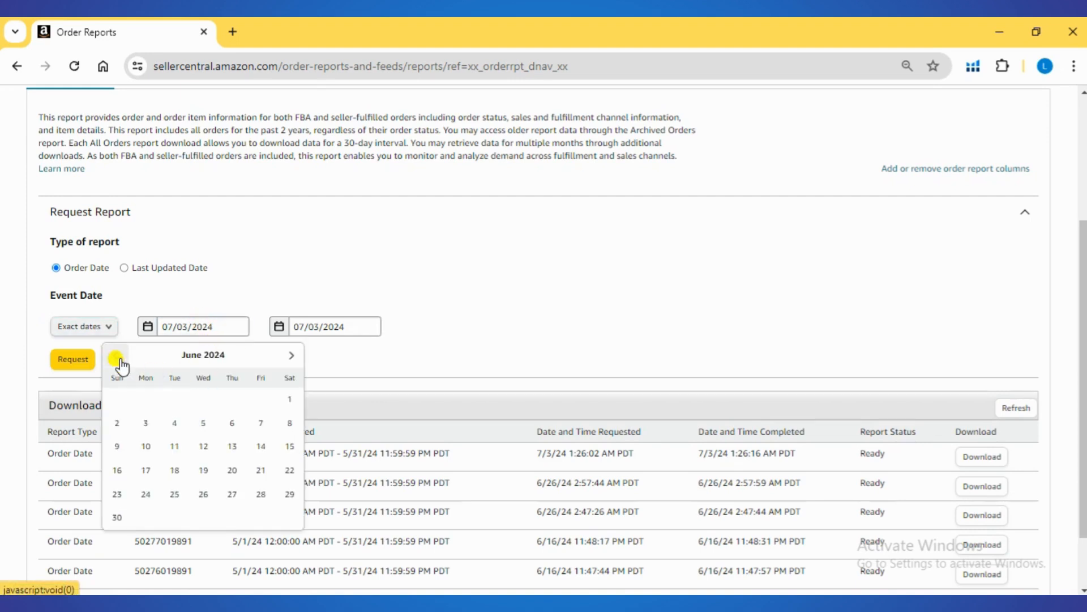
pyautogui.click(116, 356)
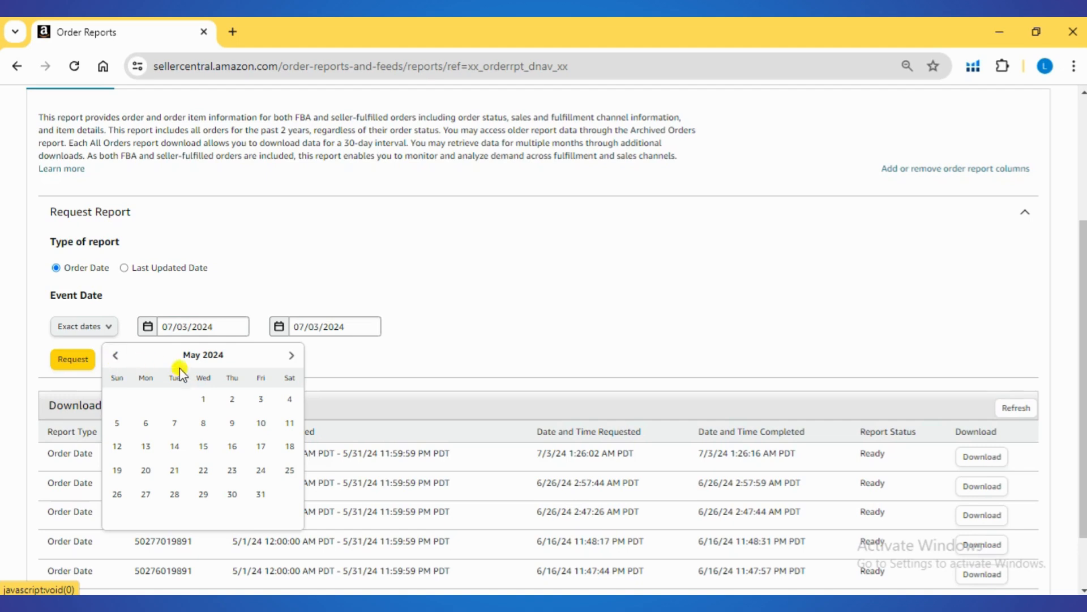
pyautogui.click(204, 400)
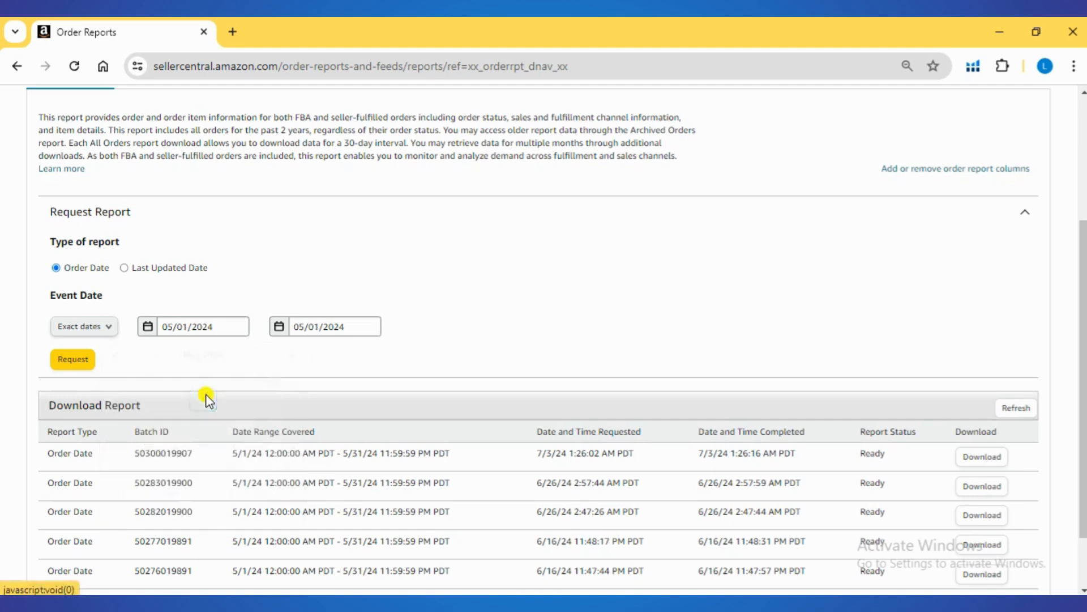
pyautogui.click(319, 326)
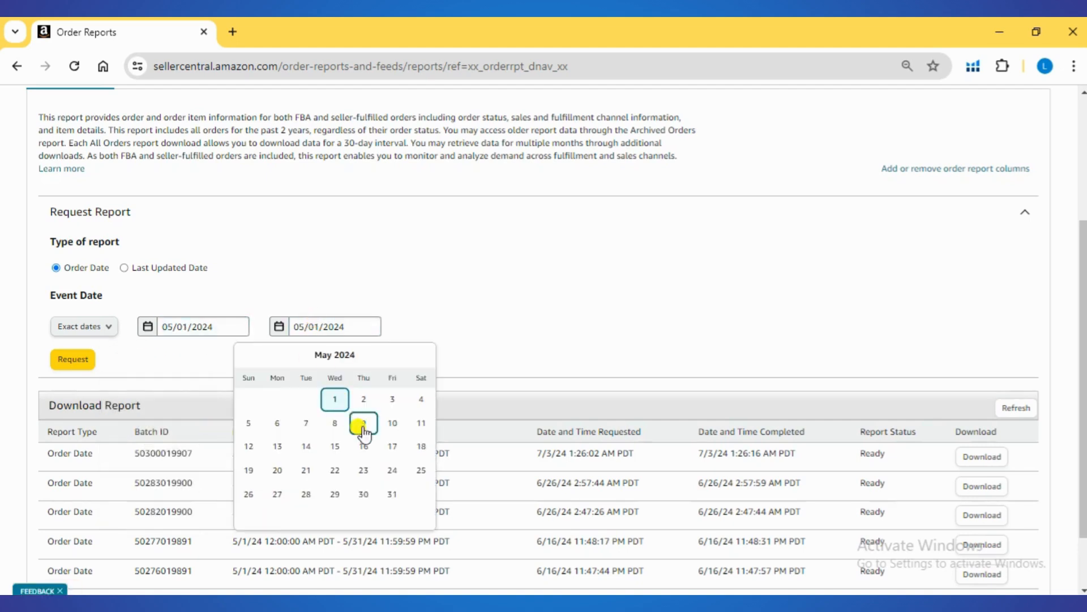
pyautogui.click(392, 494)
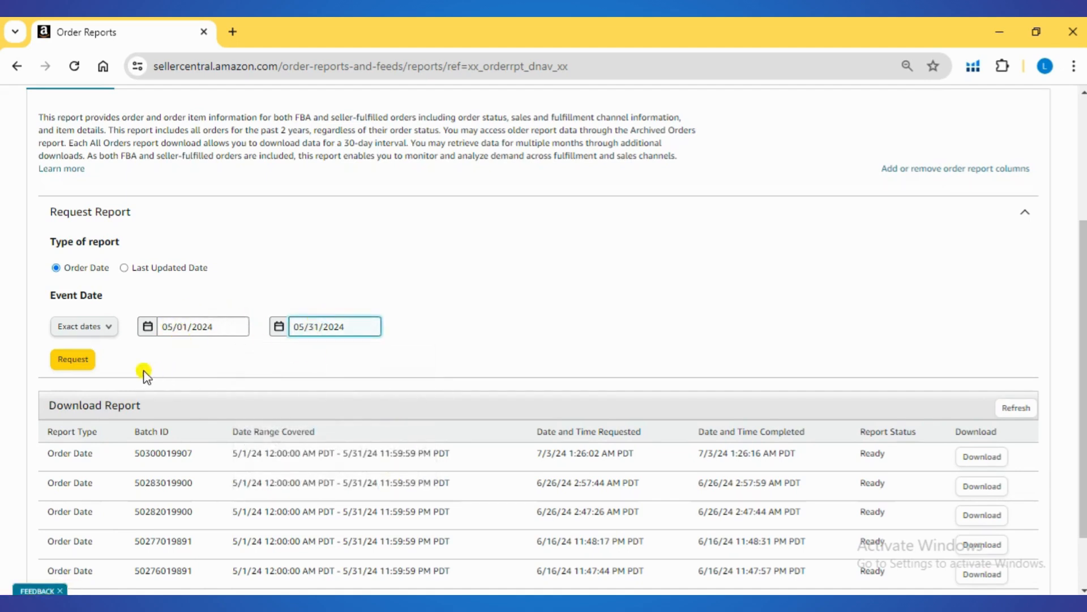
pyautogui.click(80, 366)
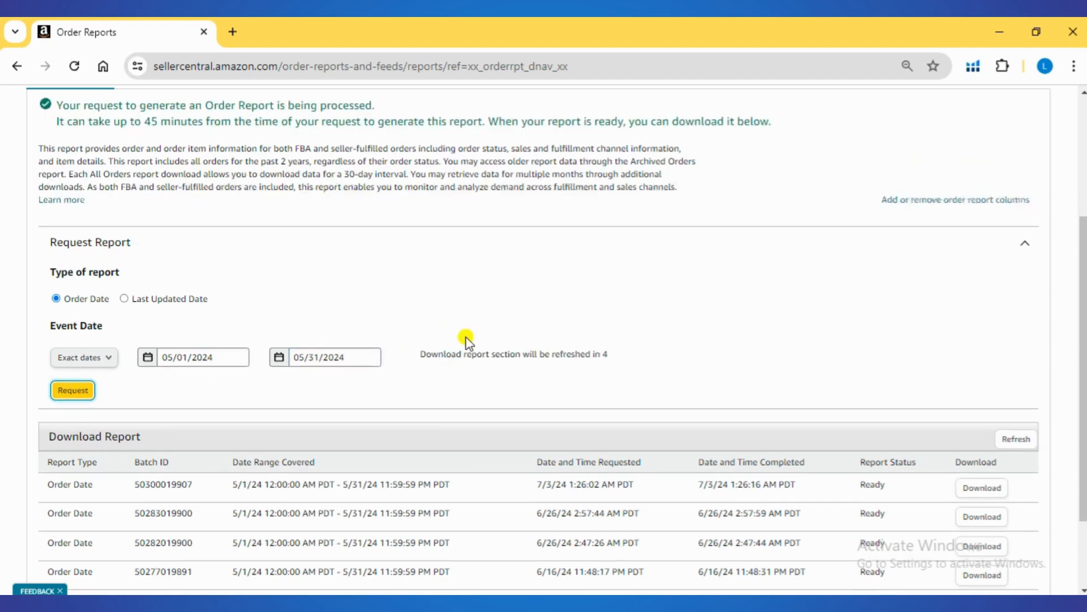
# - Refresh the list of downloadable reports and check the status of the newly requested one
pyautogui.scroll(-3, 467, 341)
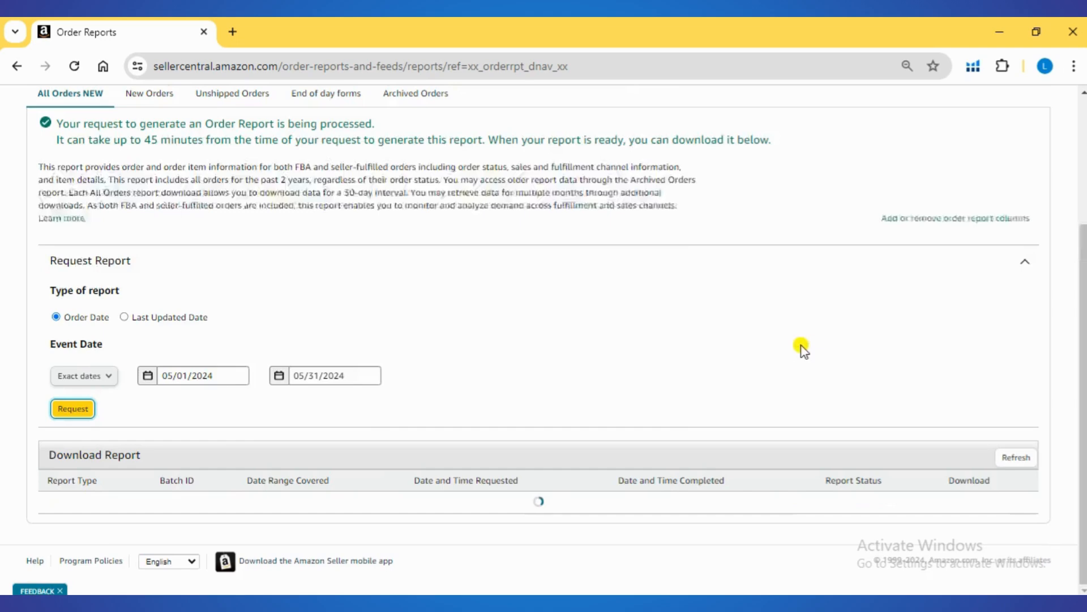
pyautogui.scroll(-3, 631, 389)
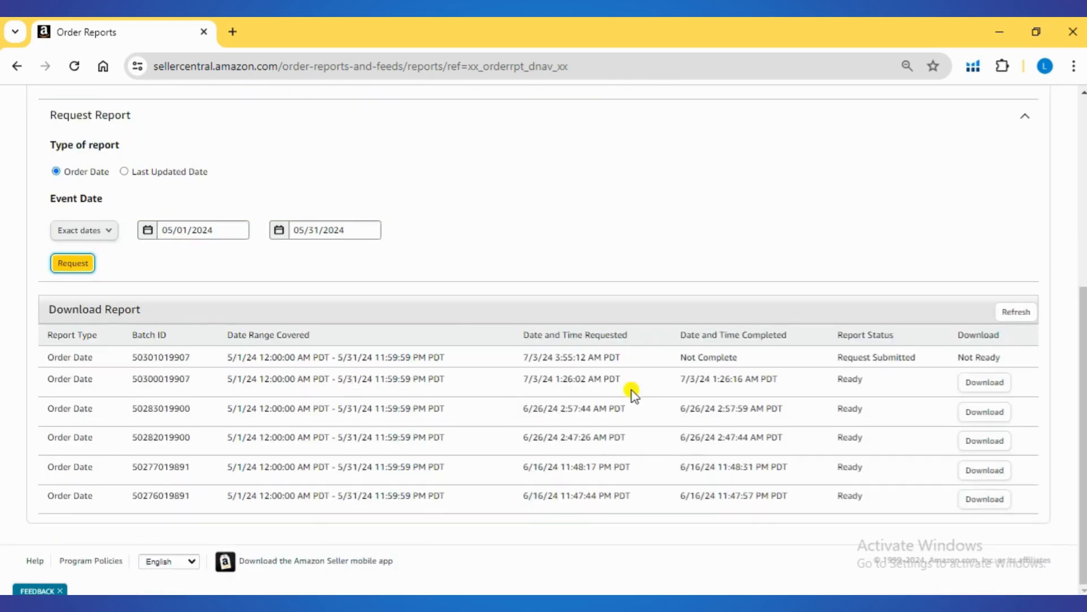
pyautogui.click(1017, 312)
pyautogui.scroll(-3, 704, 417)
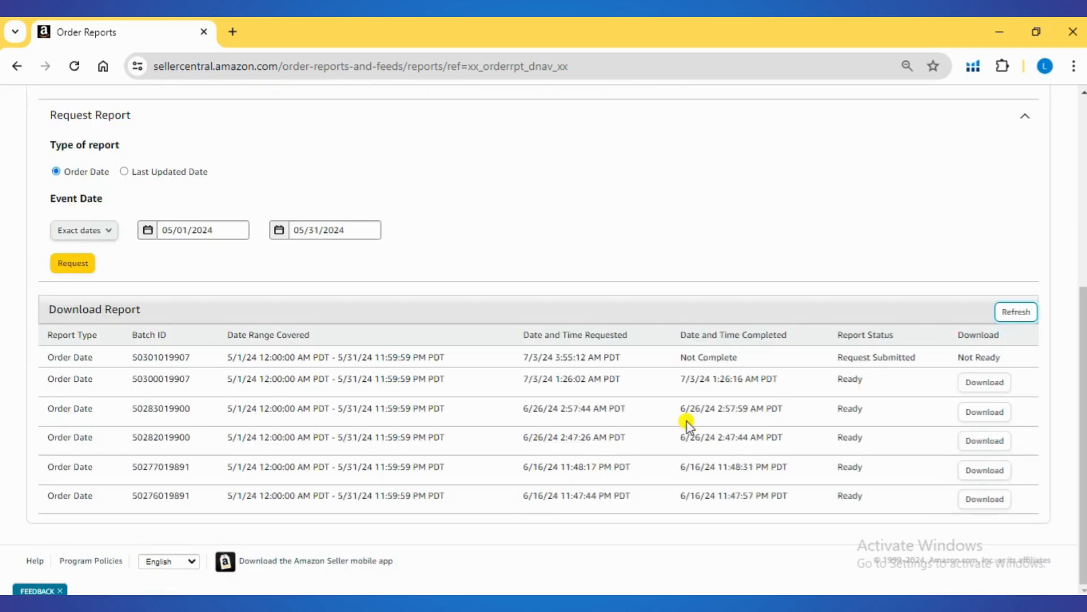
# - Download the most recent ready order report for 5/1/24 to 5/31/24 and save it as "order"
pyautogui.tripleClick(231, 376)
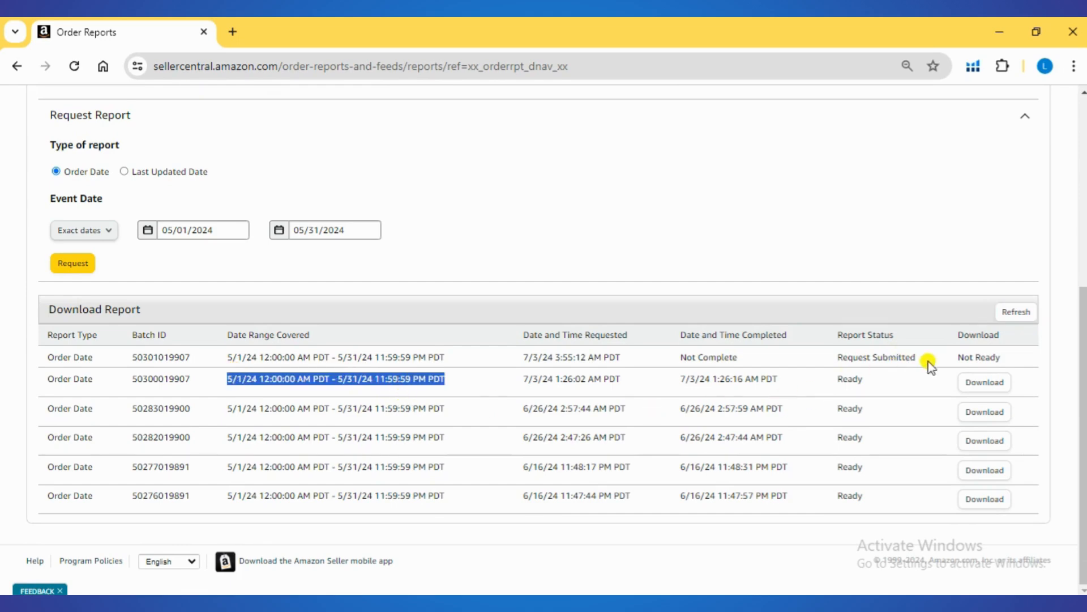
pyautogui.click(984, 386)
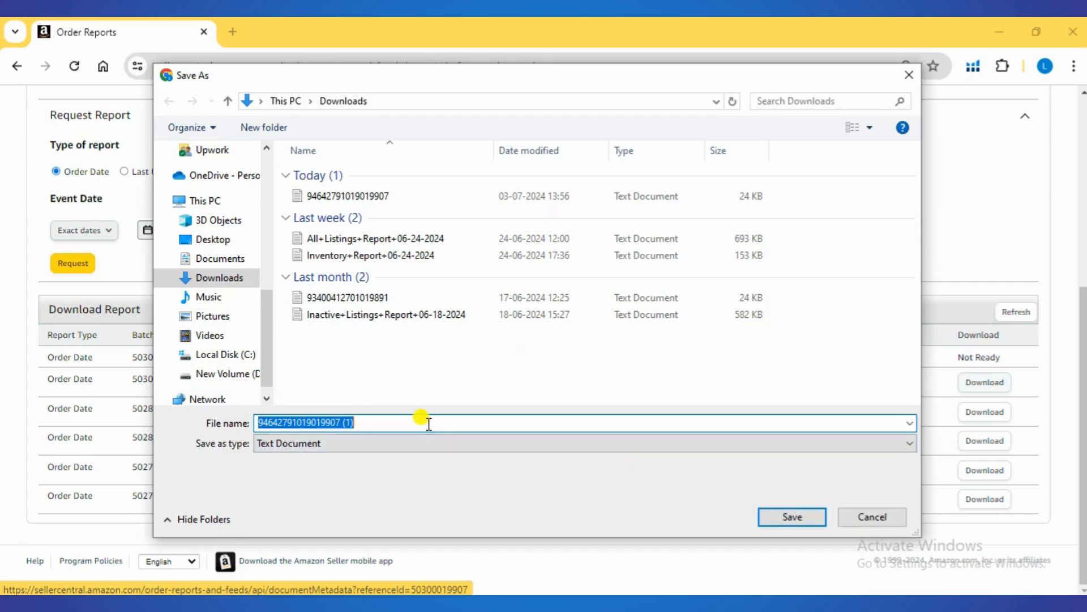
pyautogui.write('order')
pyautogui.press('Return')
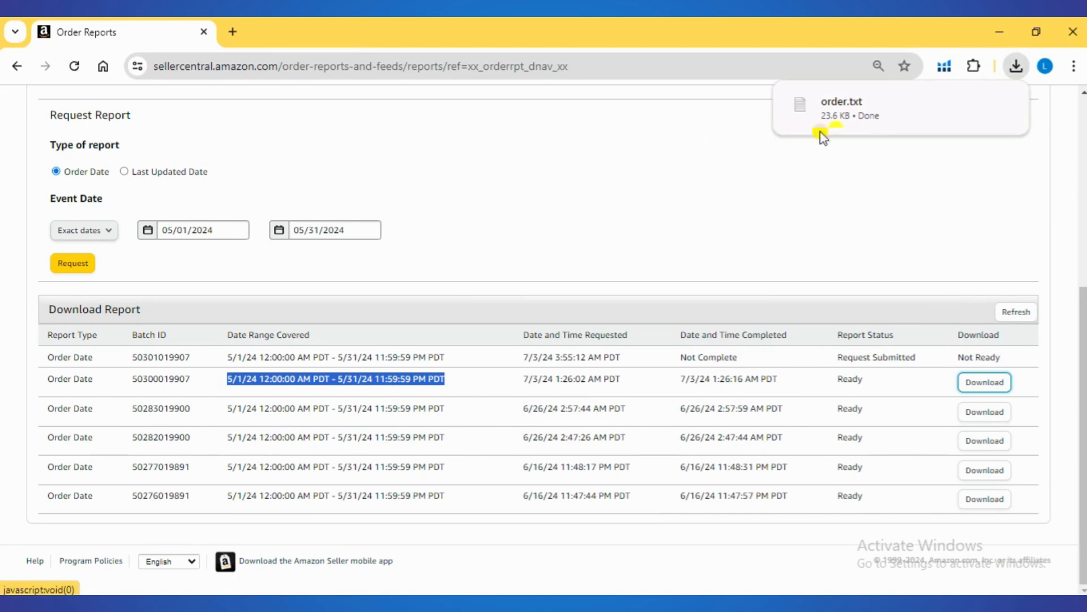
# - Copy the entire contents of the downloaded order.txt into a new blank Excel workbook, starting at cell A1
pyautogui.click(878, 113)
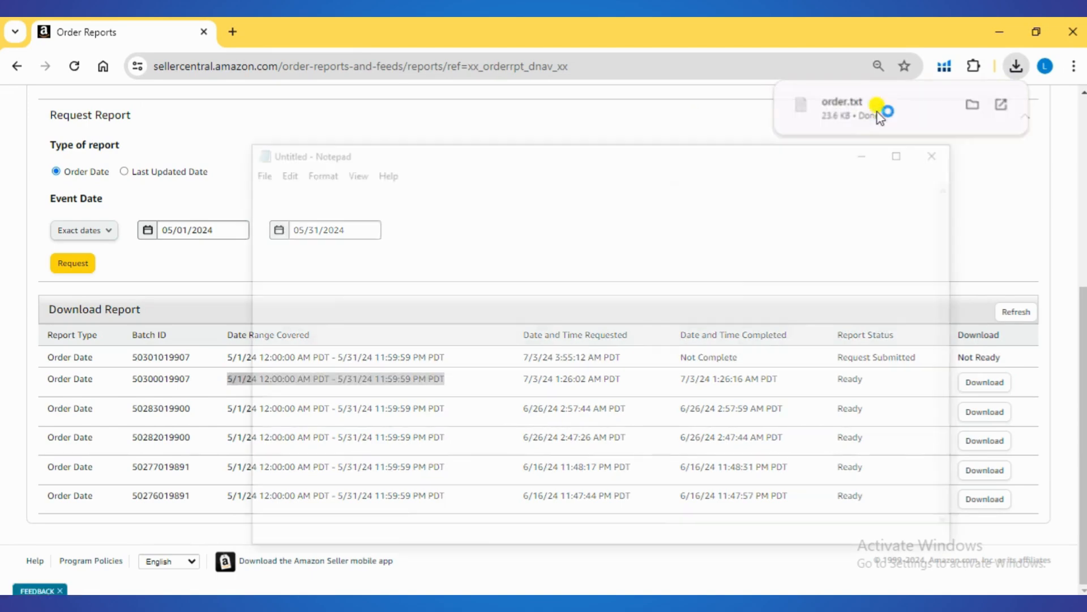
pyautogui.hotkey('ctrl', 'a')
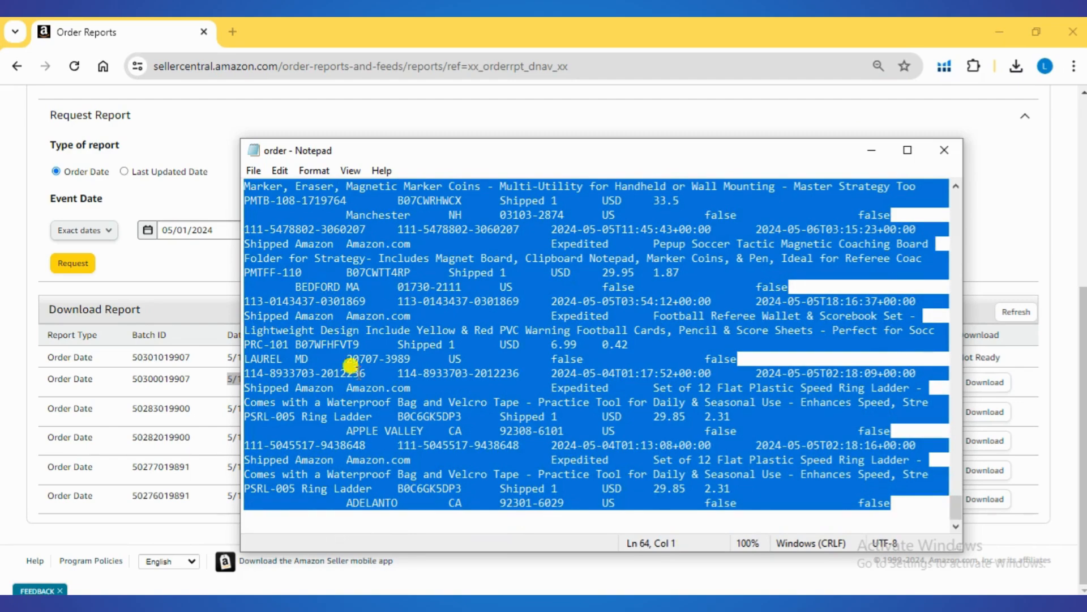
pyautogui.hotkey('alt', 'Tab')
pyautogui.hotkey('alt', 'Tab')
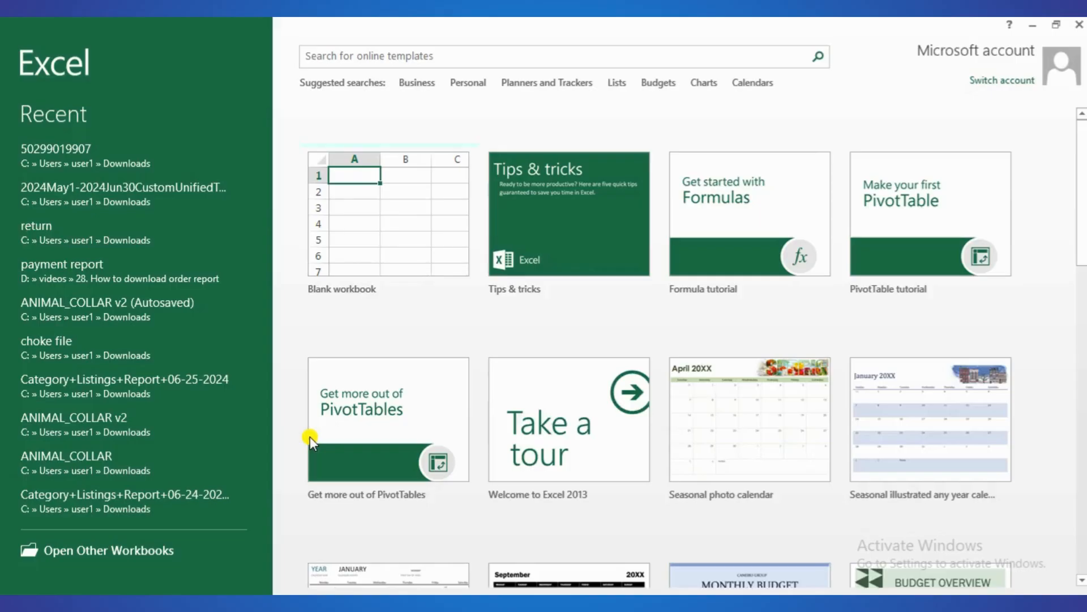
pyautogui.click(372, 222)
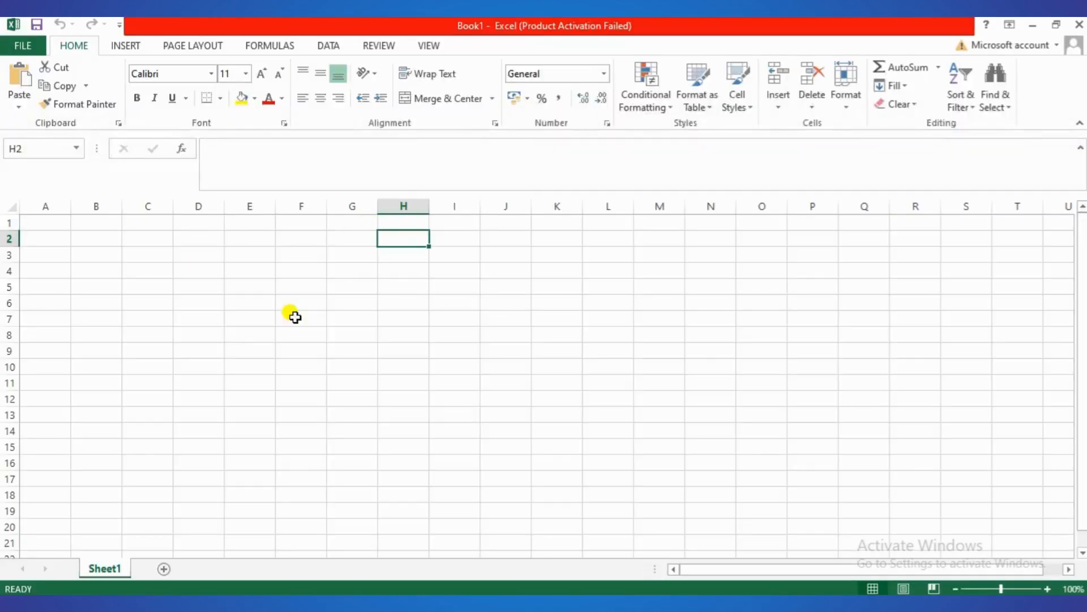
pyautogui.click(47, 225)
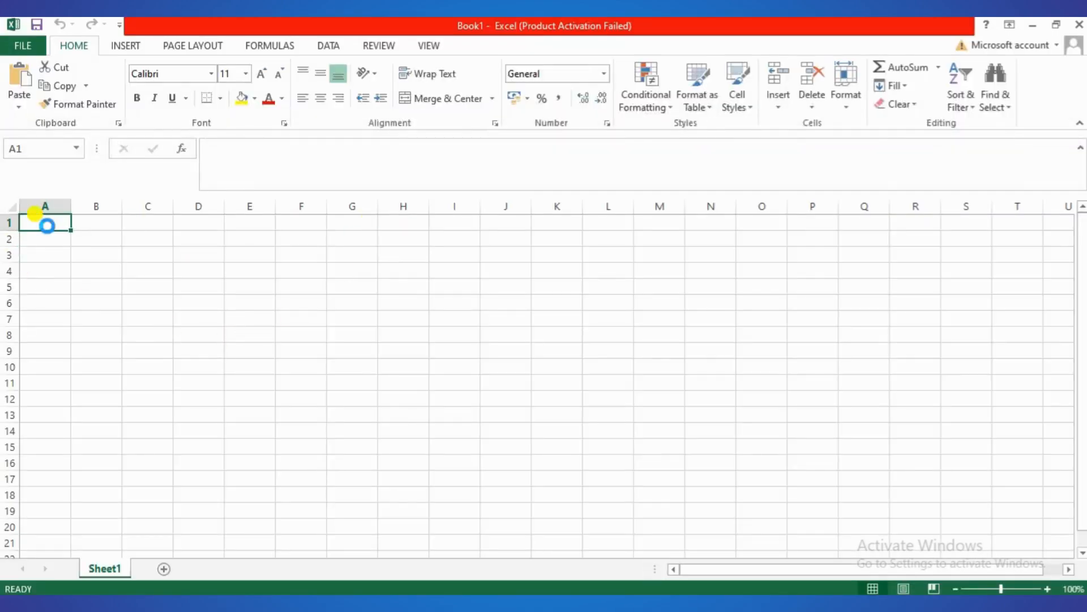
pyautogui.hotkey('ctrl', 'v')
pyautogui.click(181, 317)
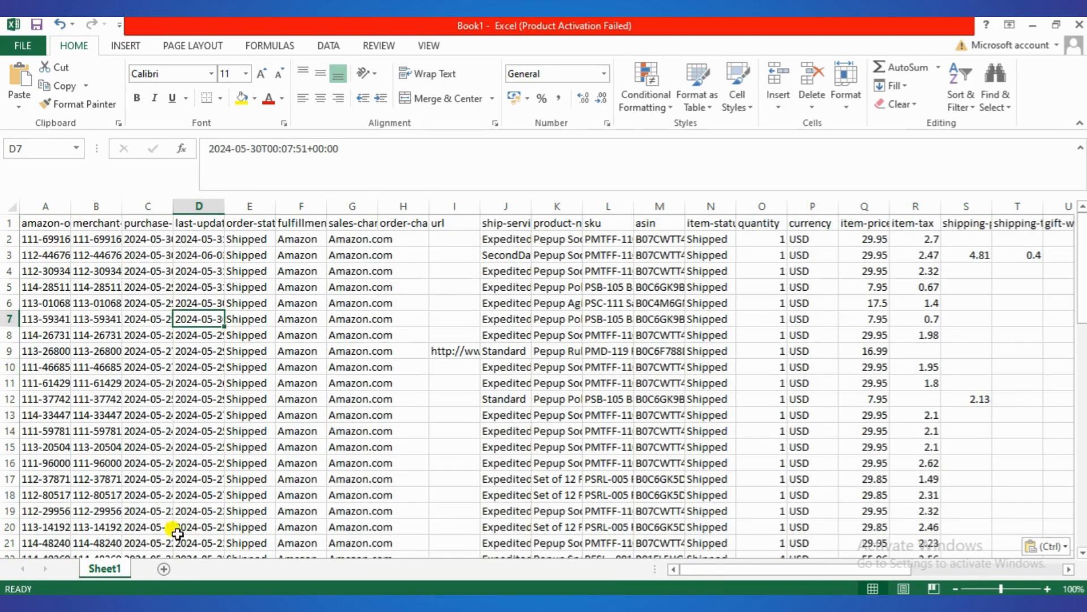
# - Add a second worksheet to the workbook and name it "Final"
pyautogui.click(161, 572)
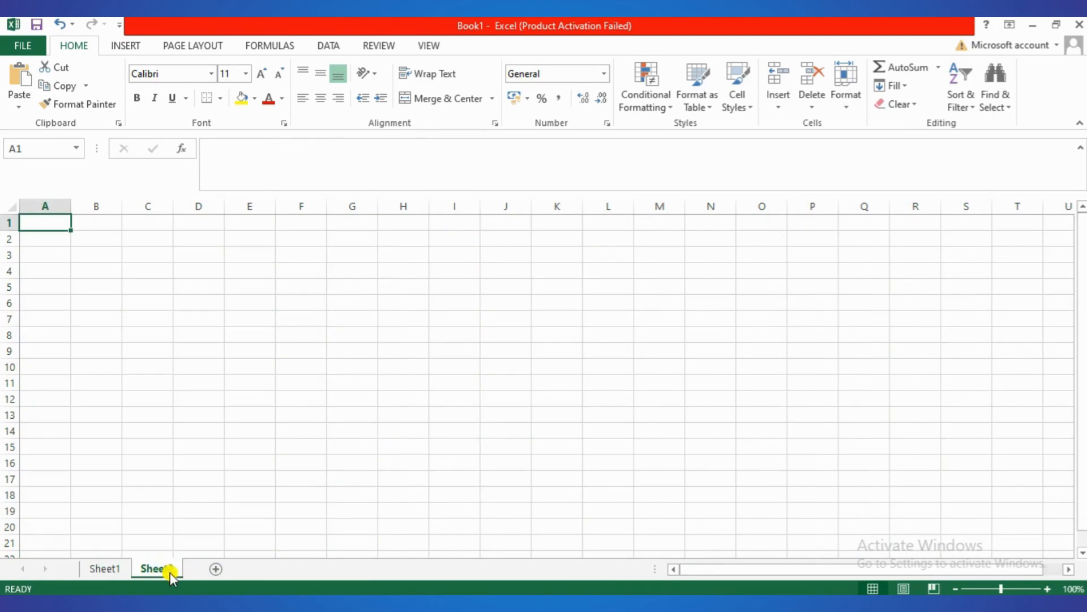
pyautogui.click(101, 570)
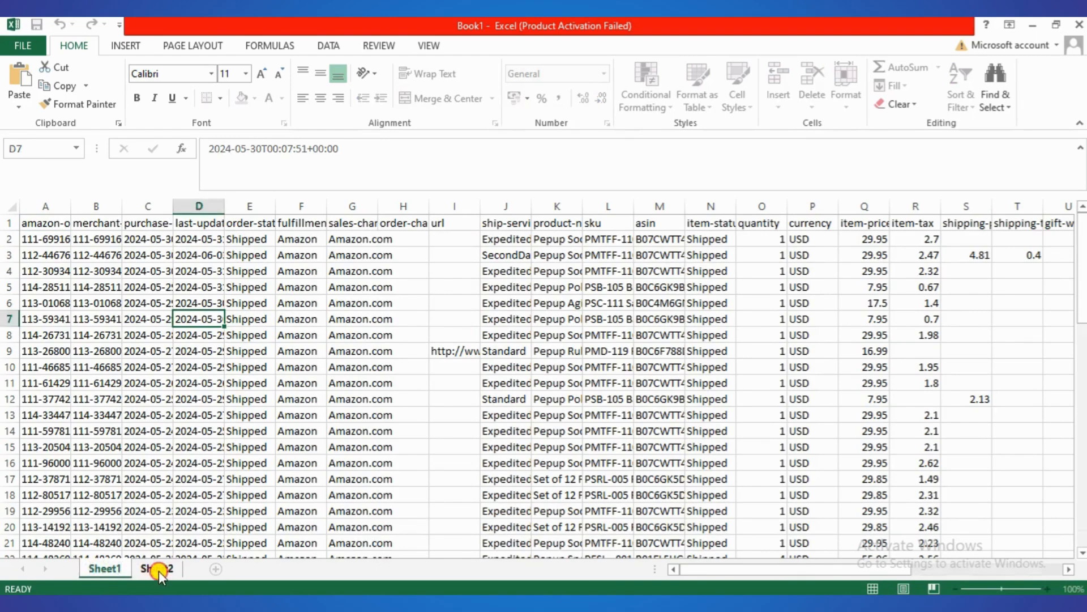
pyautogui.doubleClick(159, 570)
pyautogui.write('Final')
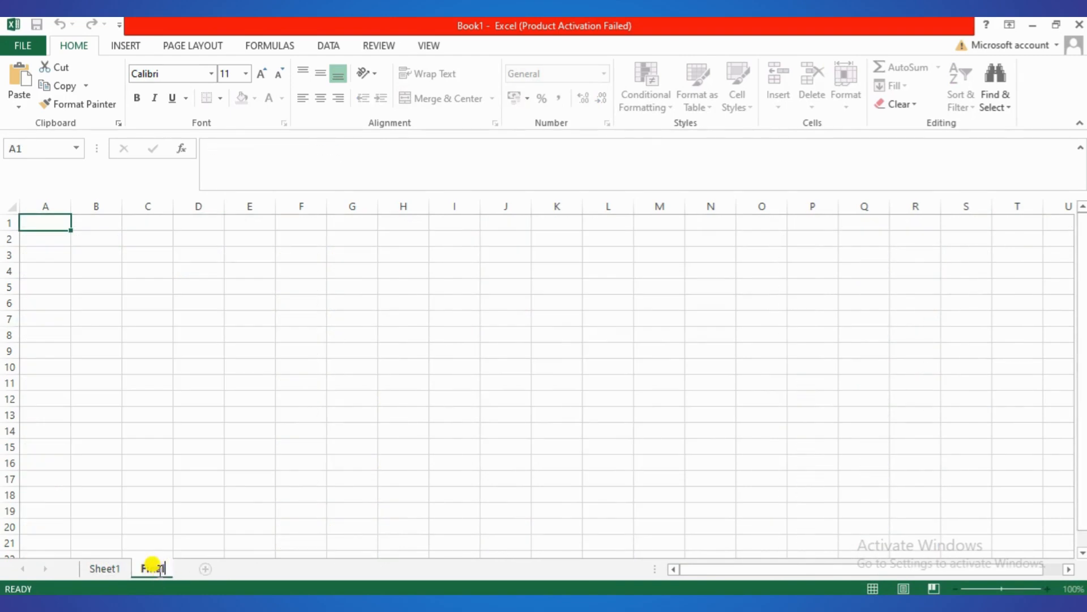
# - Rename the worksheet holding the pasted order data to "Order"
pyautogui.click(101, 568)
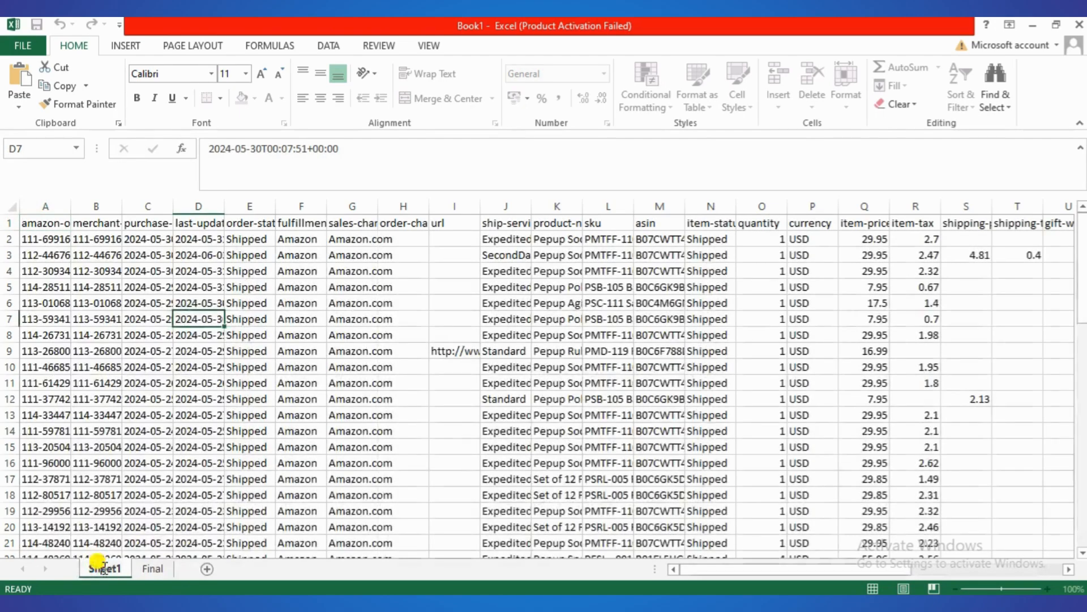
pyautogui.doubleClick(101, 569)
pyautogui.write('Orde')
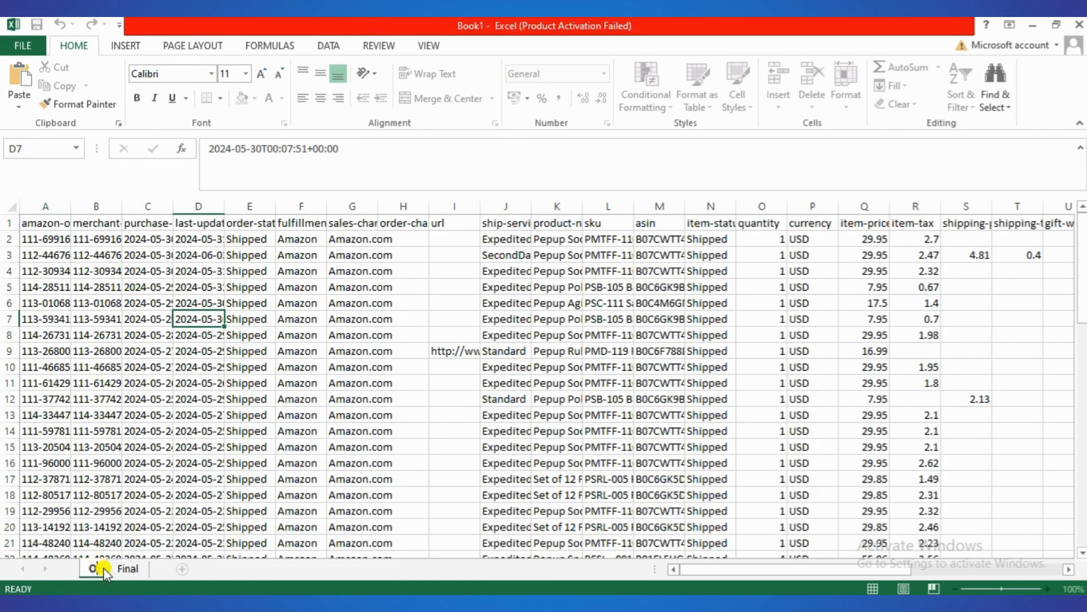
pyautogui.write('r')
pyautogui.click(163, 569)
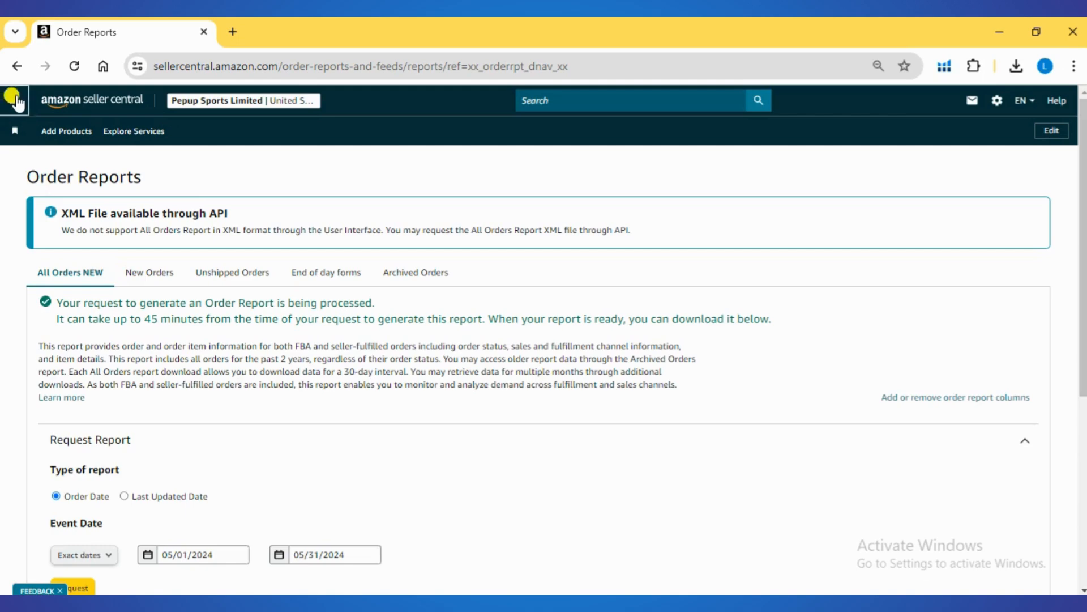
# - Switch back to Seller Central in the browser, open Return Reports and go on to the FBA reports page
pyautogui.click(15, 99)
pyautogui.moveTo(41, 339)
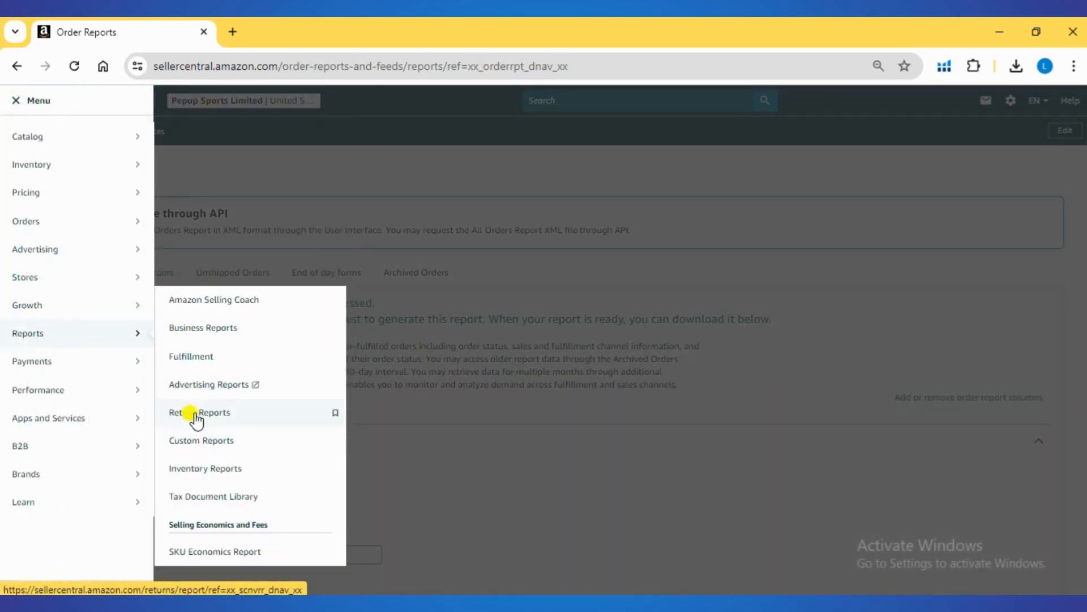
pyautogui.click(219, 413)
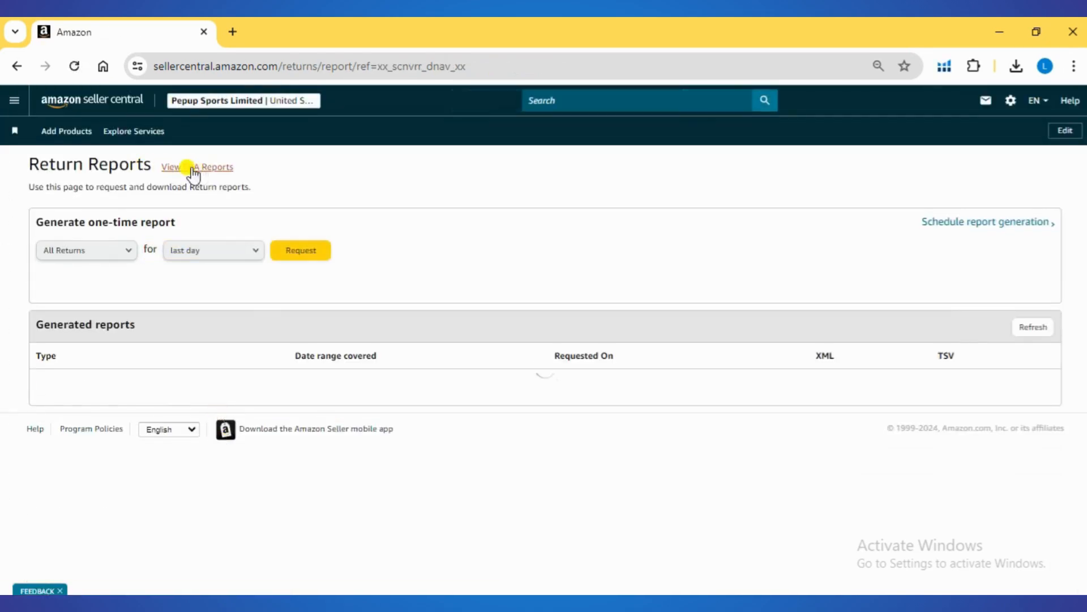
pyautogui.click(199, 167)
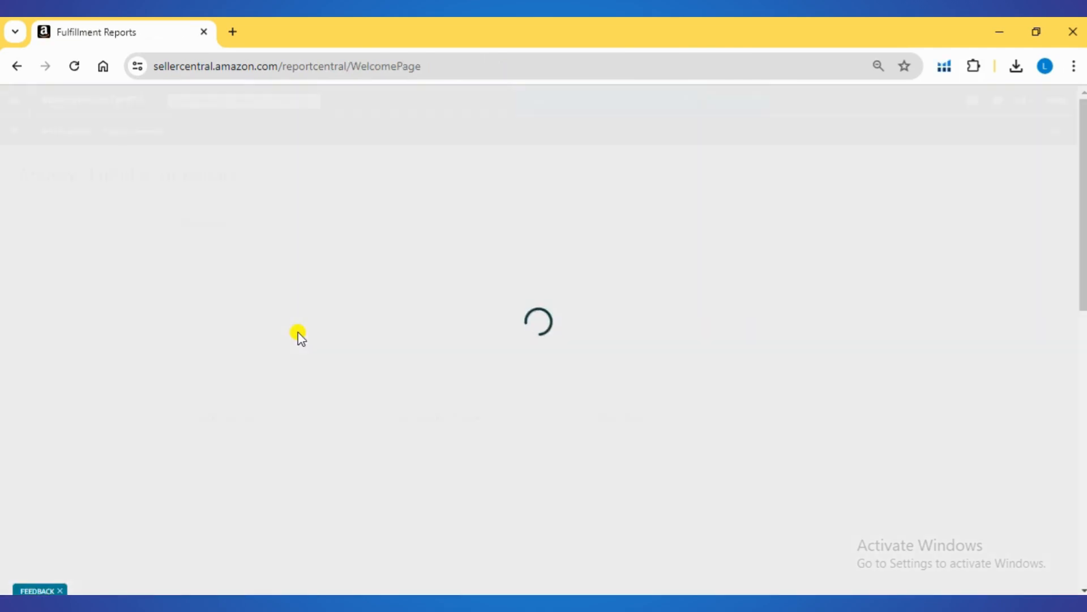
# - Open the FBA customer returns report and go to its list of downloadable reports
pyautogui.scroll(-1, 299, 332)
pyautogui.scroll(-2, 299, 331)
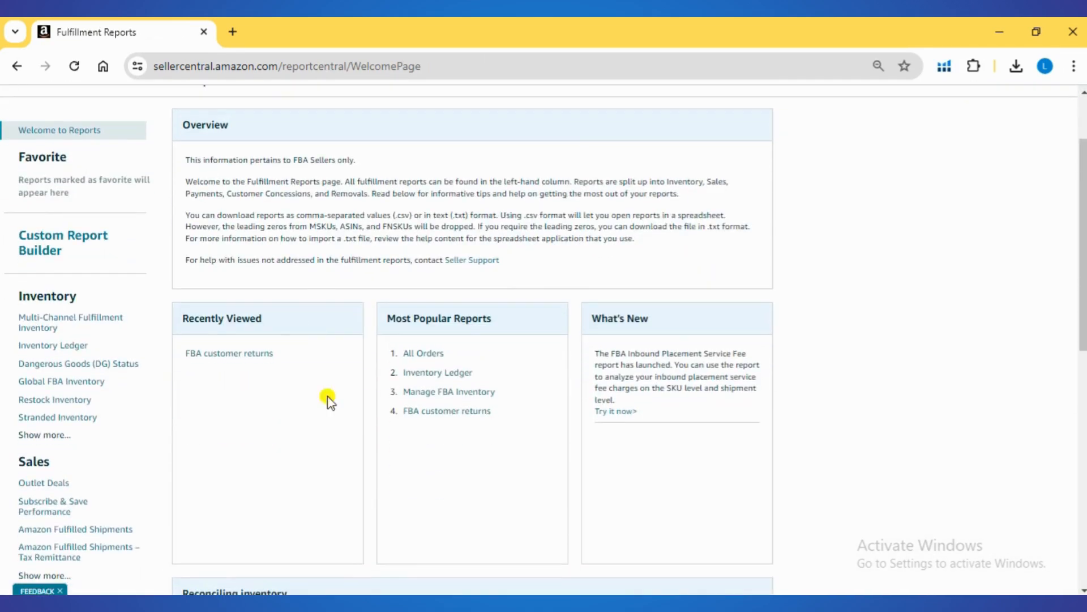
pyautogui.click(426, 418)
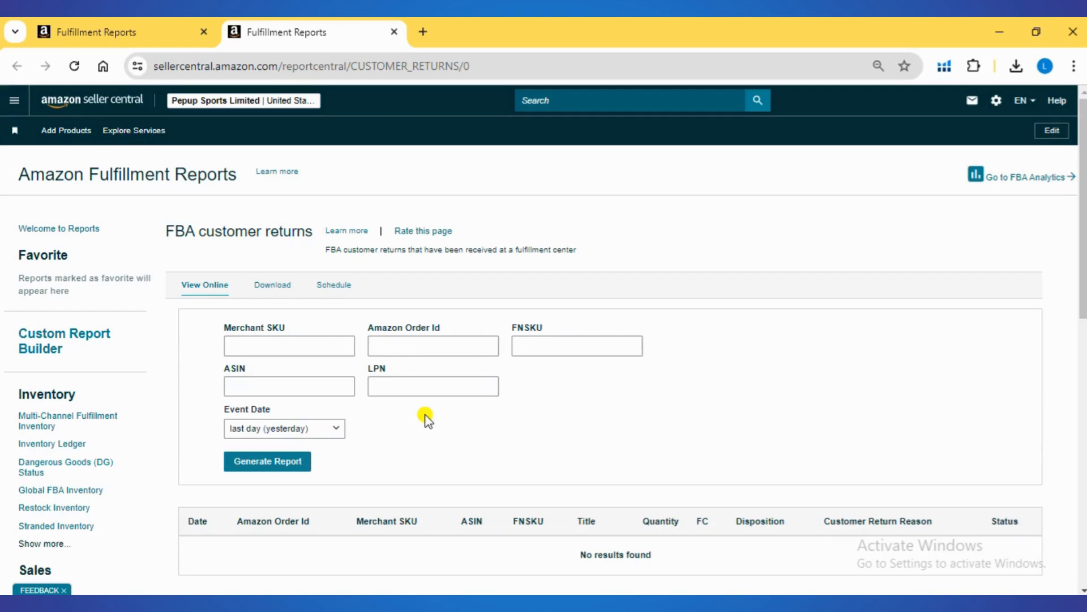
pyautogui.click(274, 286)
pyautogui.scroll(-3, 275, 286)
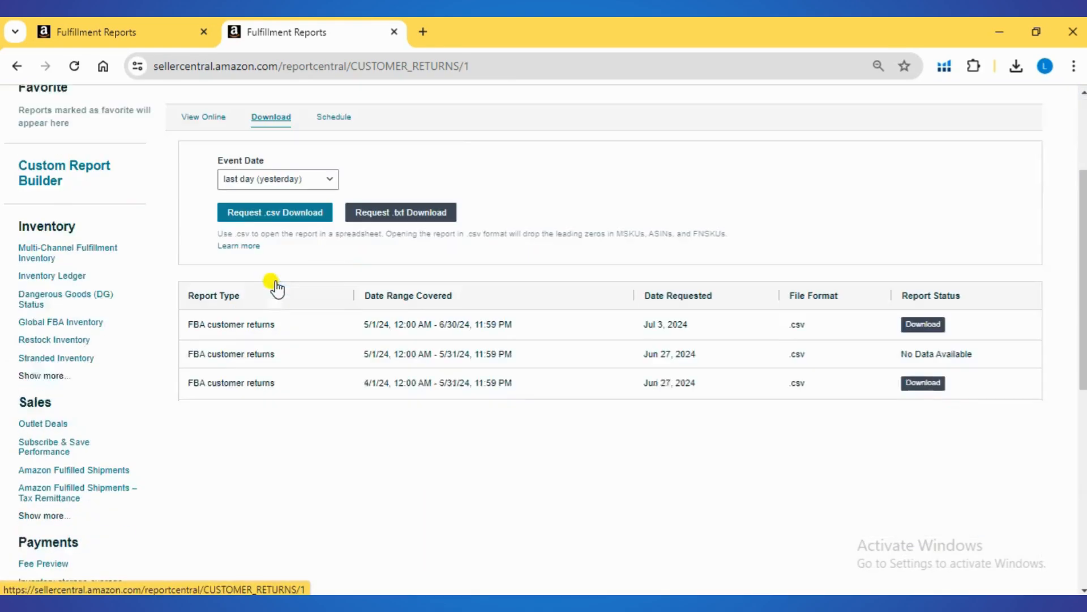
# - Download the ready FBA customer returns .csv covering 5/1/24 to 6/30/24 and save it as "Return report"
pyautogui.tripleClick(428, 339)
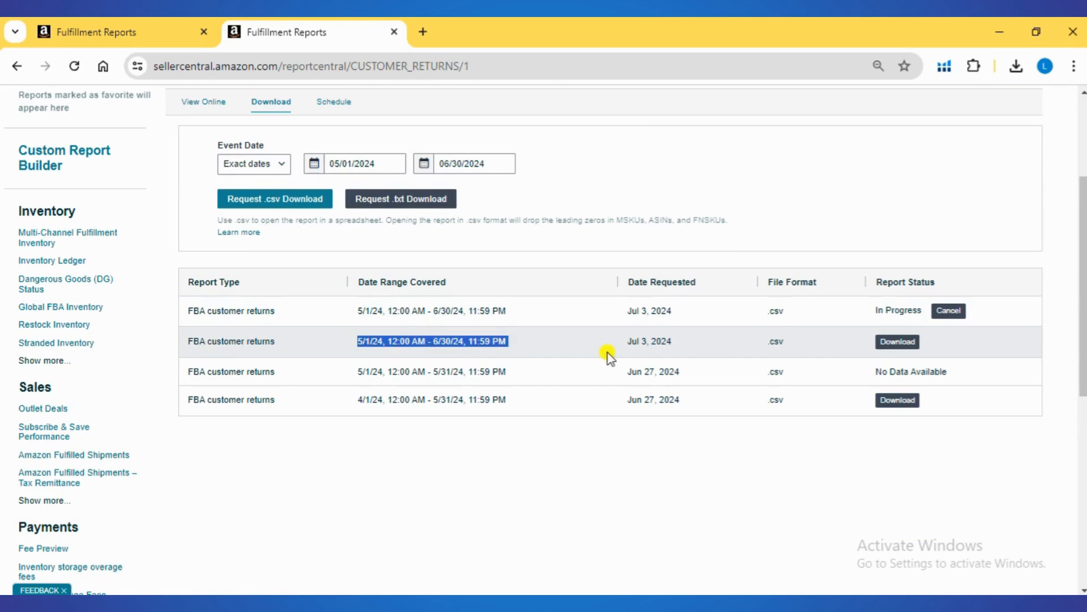
pyautogui.click(893, 342)
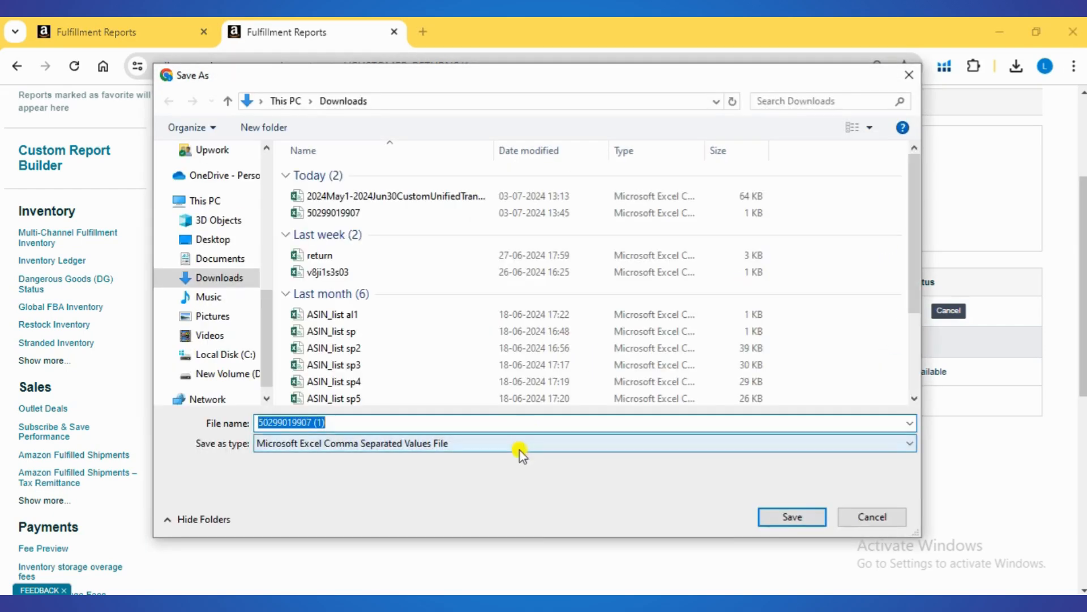
pyautogui.write('Return')
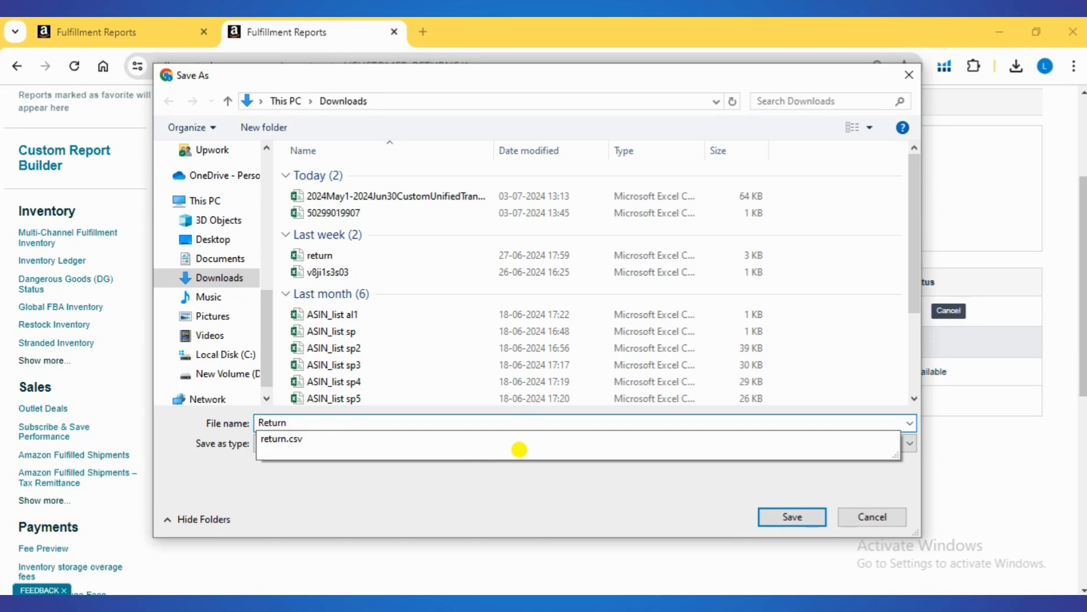
pyautogui.write(' report')
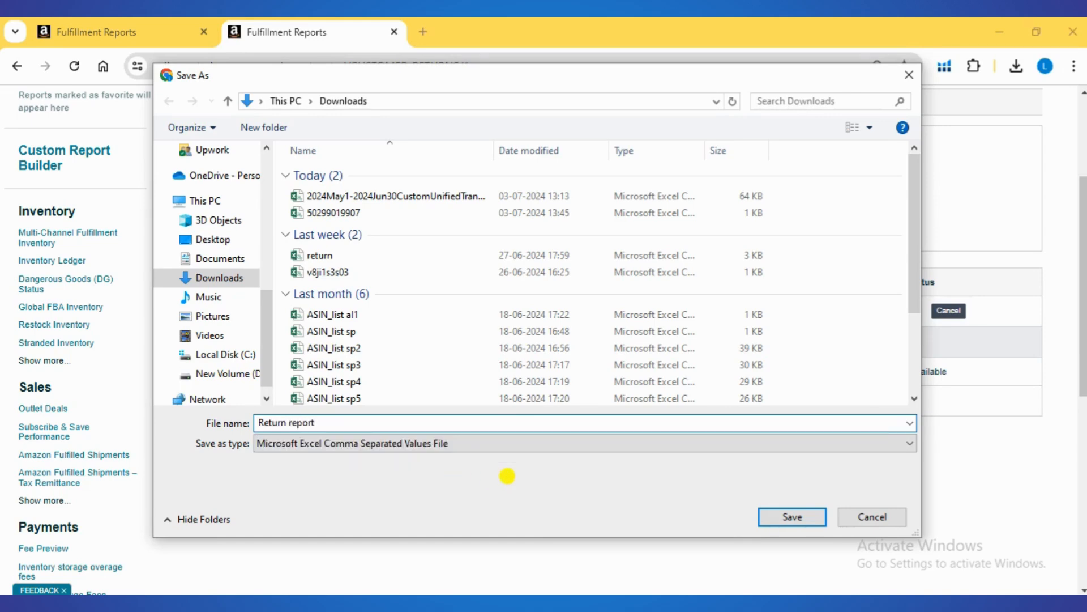
pyautogui.press('Return')
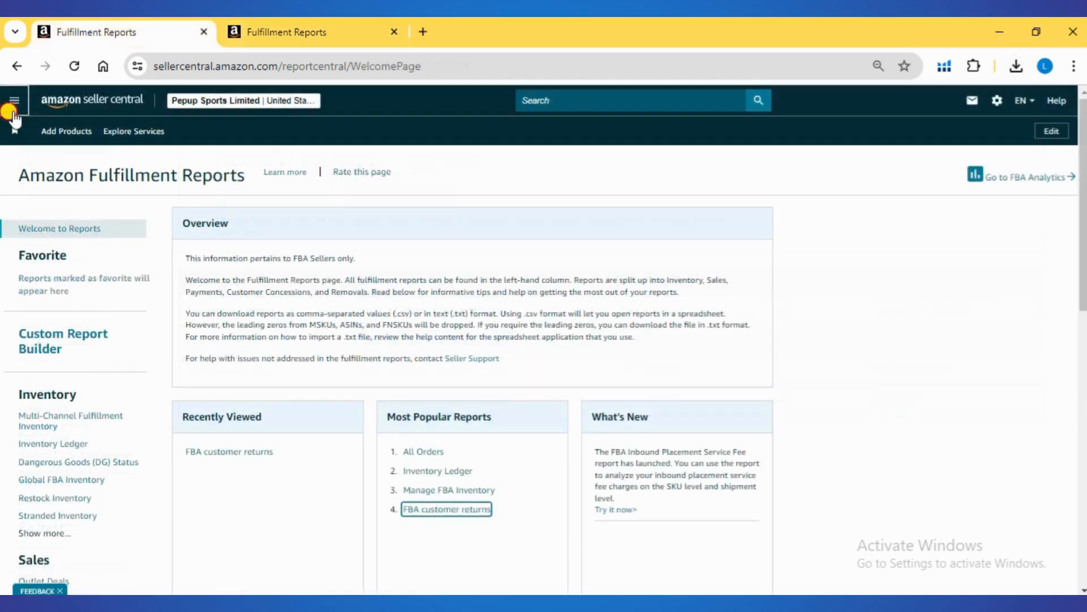
# - Go to the Payments Reports Repository in Seller Central
pyautogui.click(12, 111)
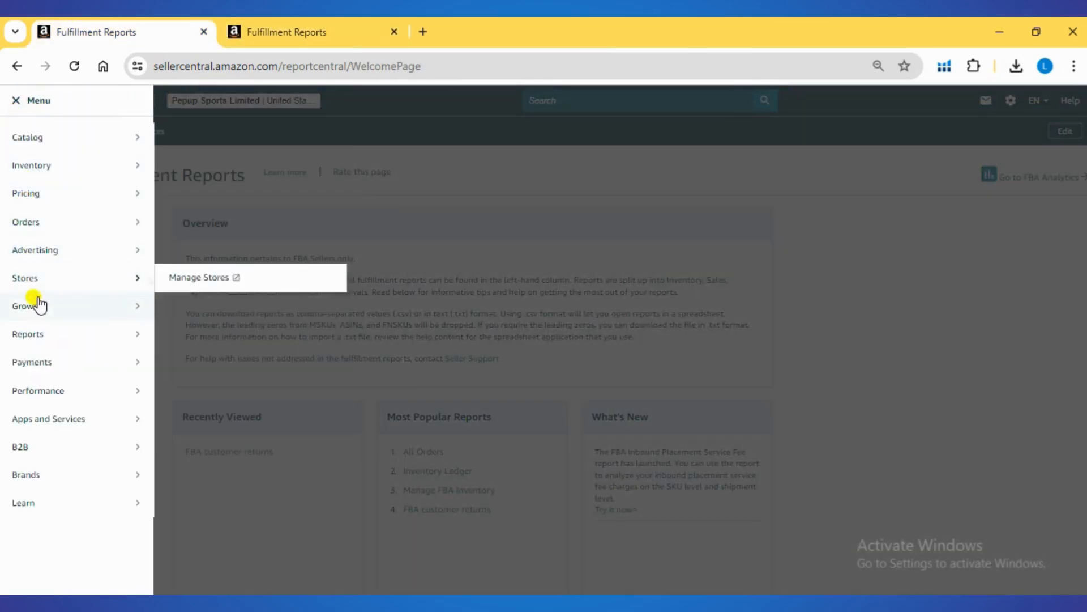
pyautogui.moveTo(61, 366)
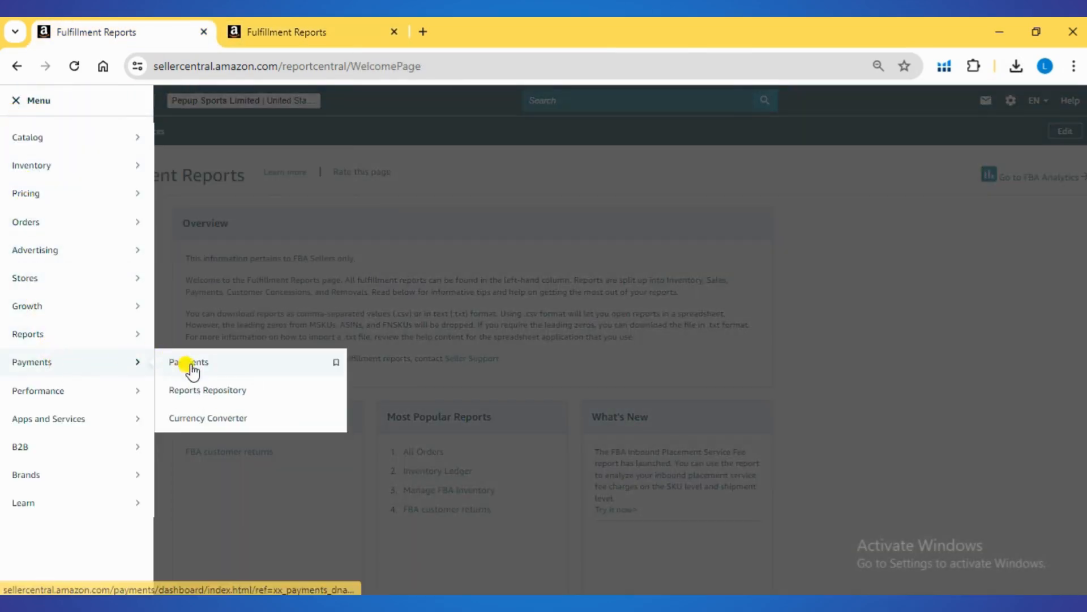
pyautogui.click(192, 395)
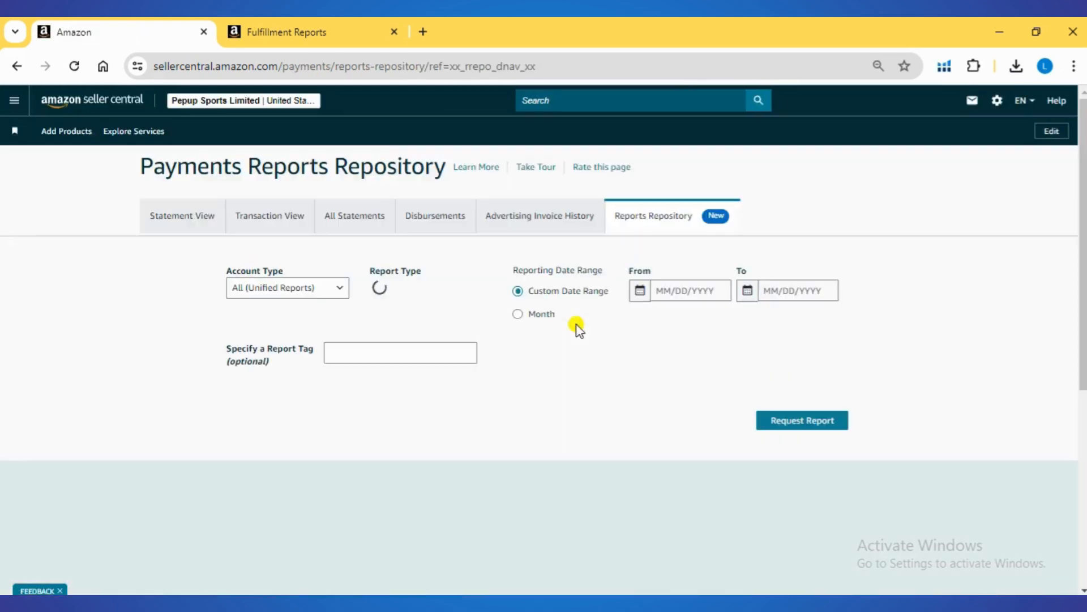
pyautogui.click(678, 291)
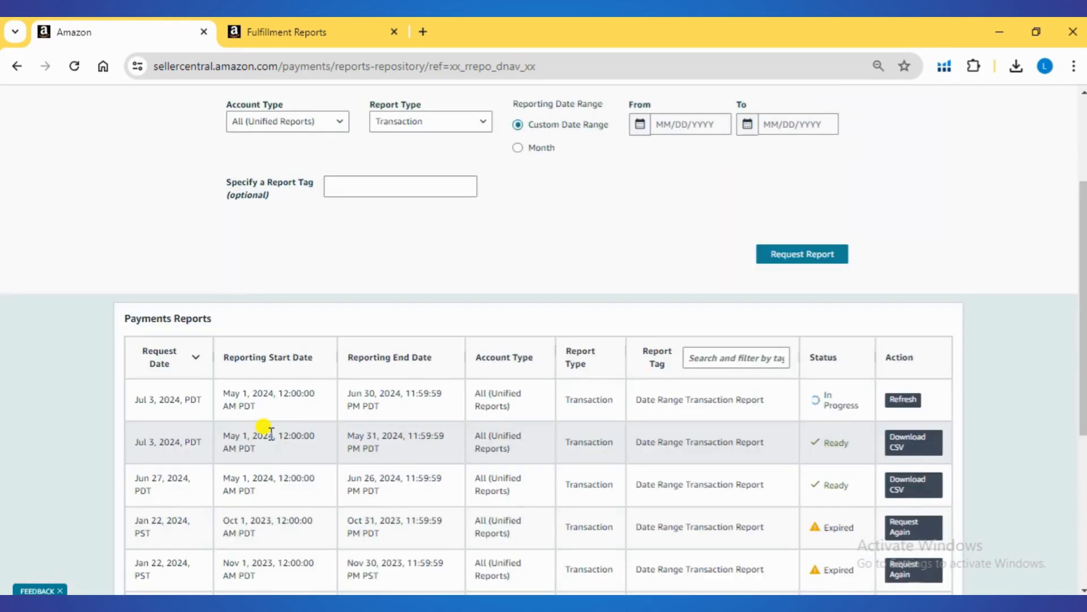
# - Download the transaction report CSV covering May 1 to Jun 26, 2024 and save it as "payment report"
pyautogui.scroll(-1, 271, 431)
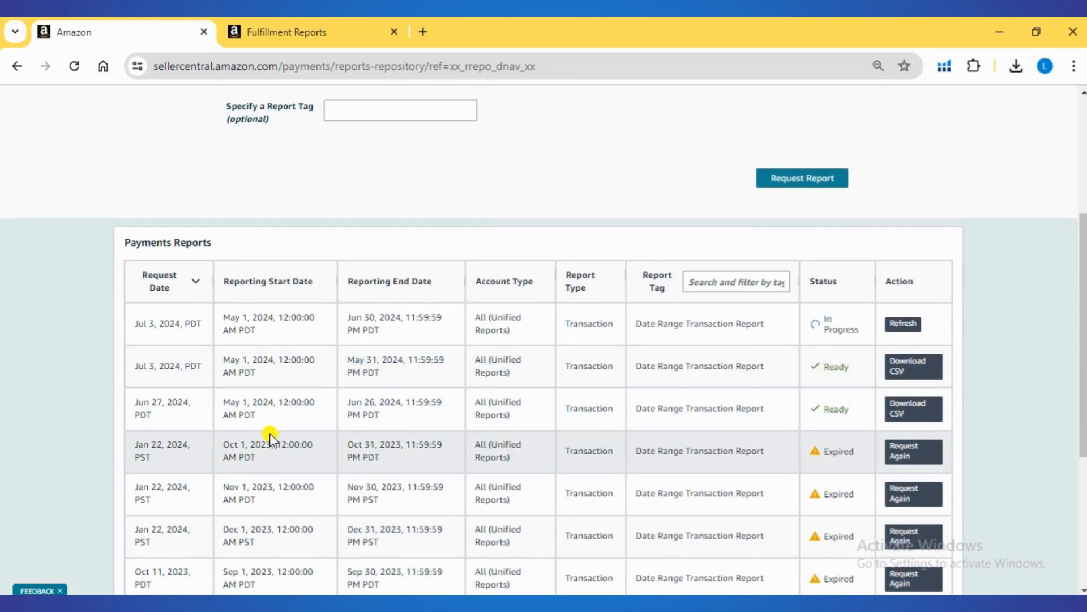
pyautogui.tripleClick(252, 405)
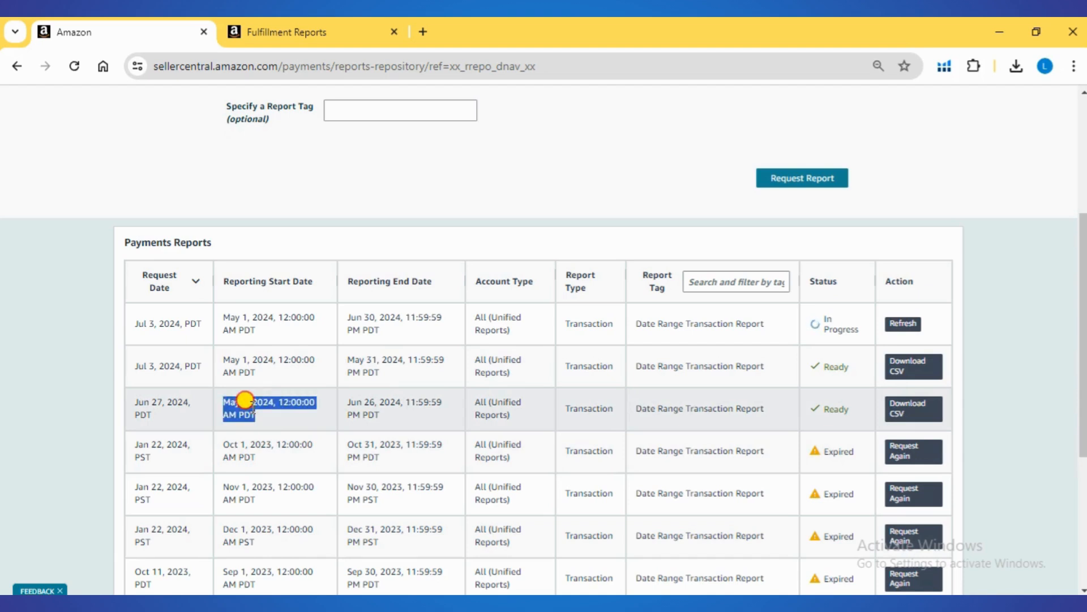
pyautogui.tripleClick(381, 414)
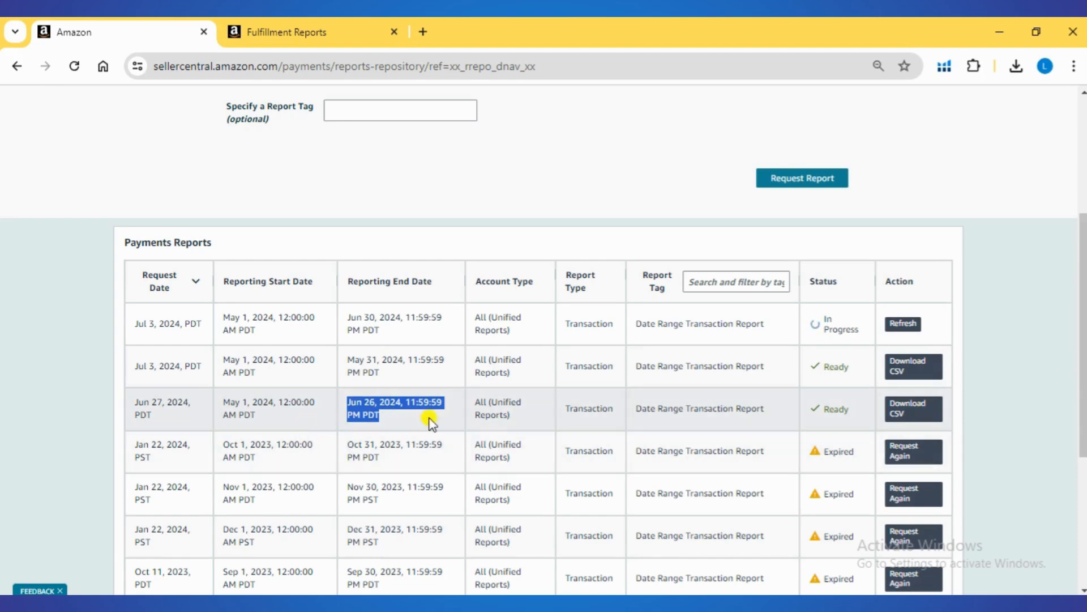
pyautogui.click(891, 416)
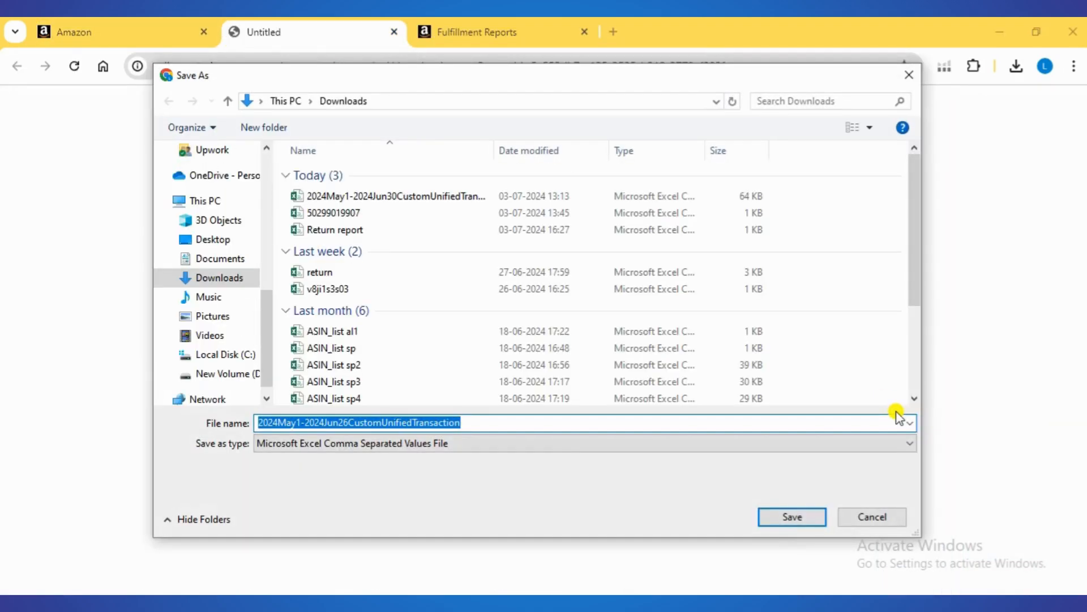
pyautogui.write('payment report')
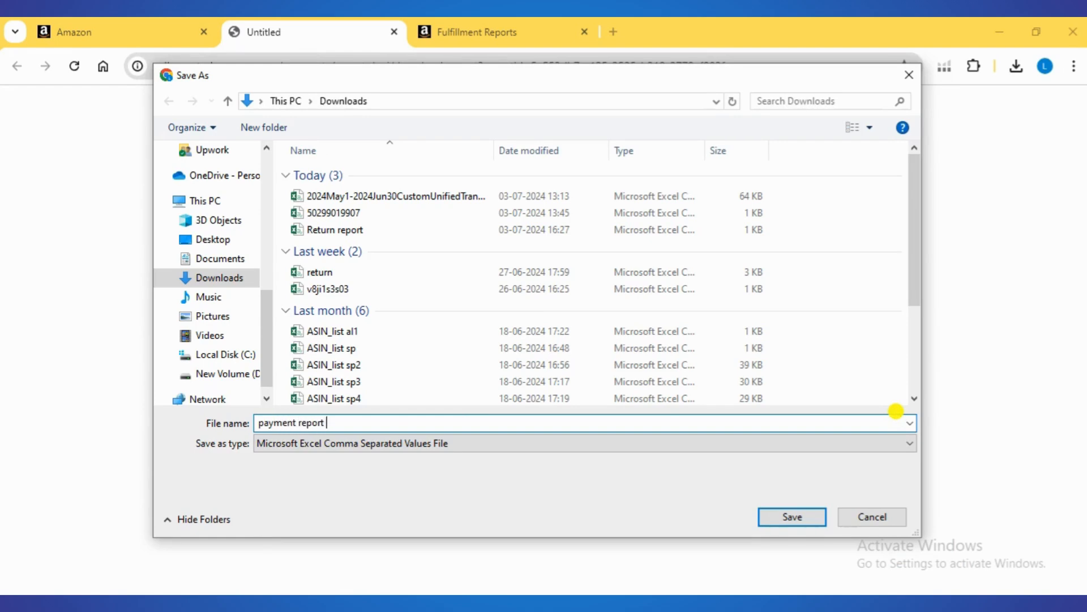
pyautogui.click(774, 514)
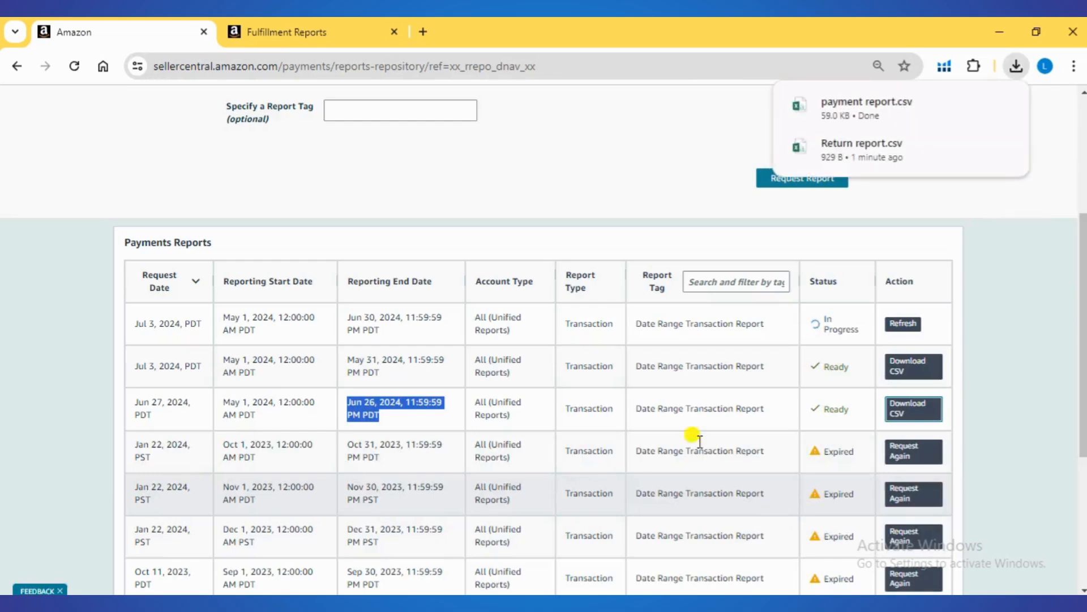
# - Return to the Seller Central home page and open the downloaded payment report.csv in Excel
pyautogui.scroll(4, 692, 440)
pyautogui.click(121, 102)
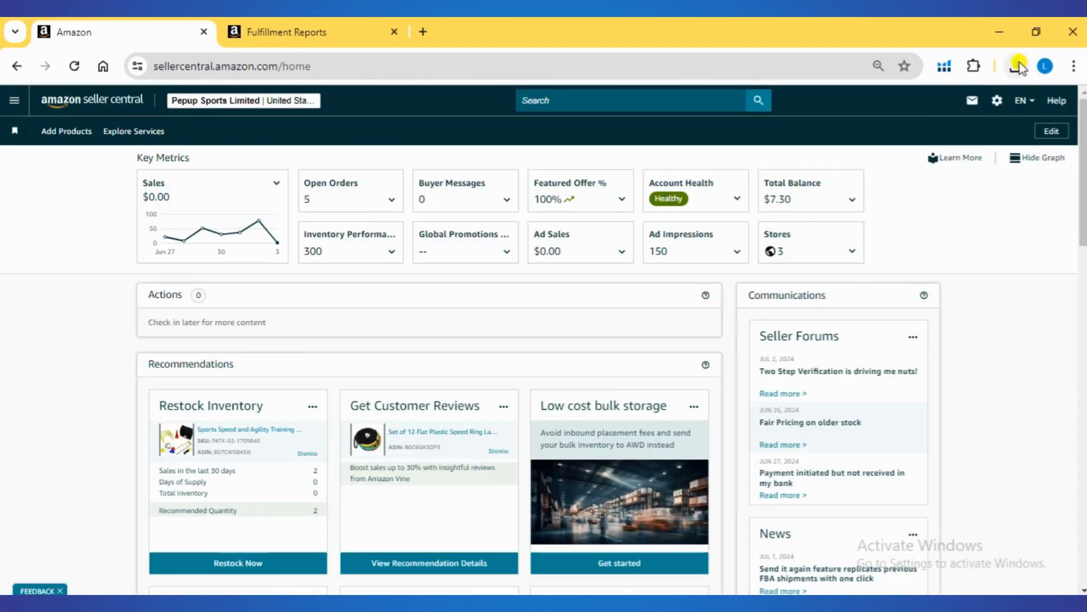
pyautogui.click(1018, 65)
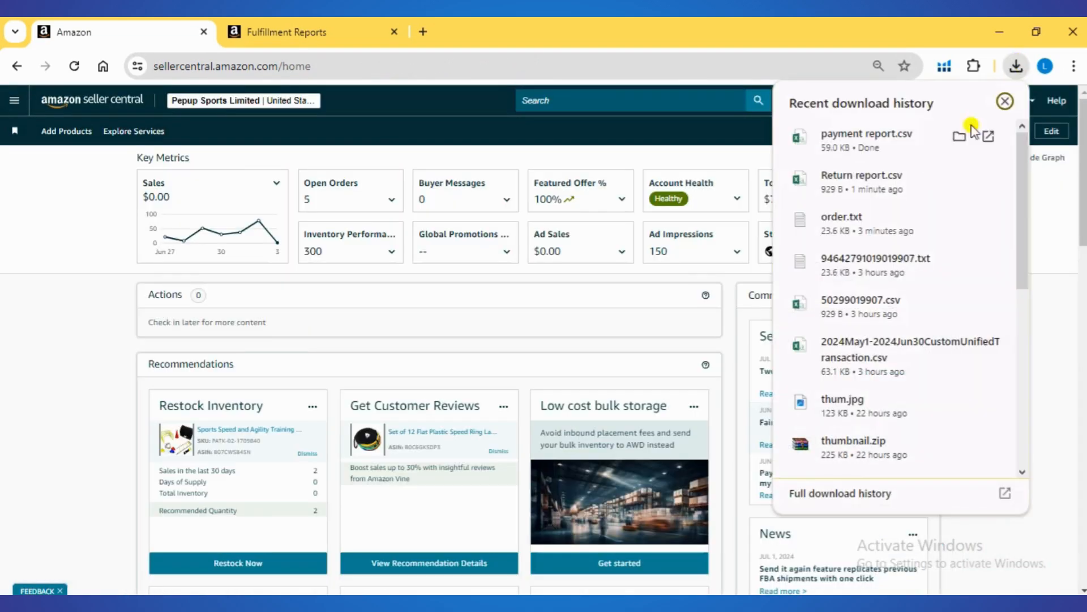
pyautogui.click(871, 149)
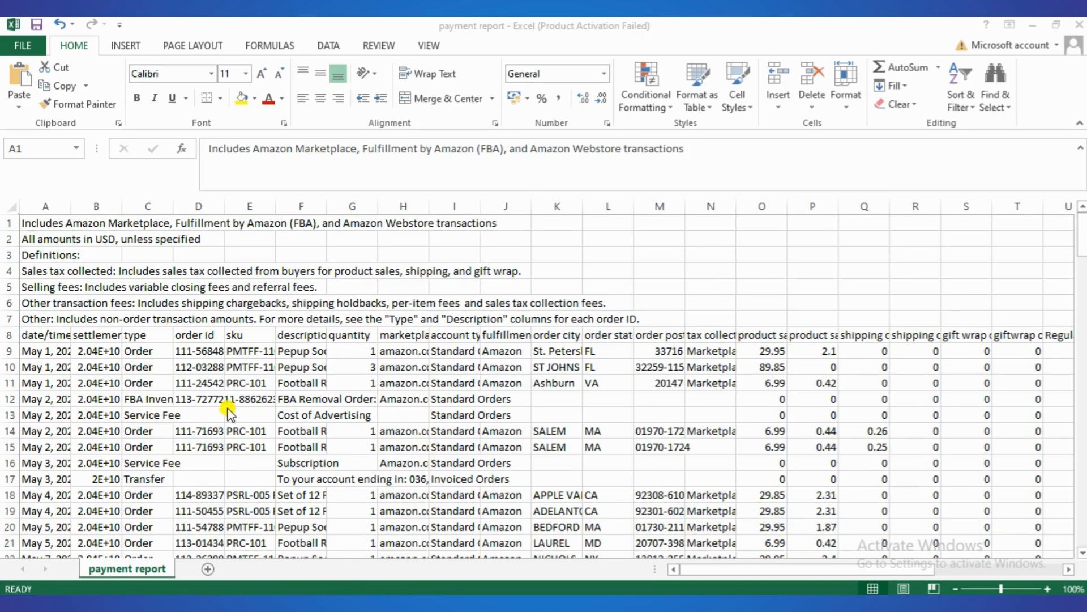
# - Look through the payment report's transaction rows and its columns across to the total column
pyautogui.click(212, 399)
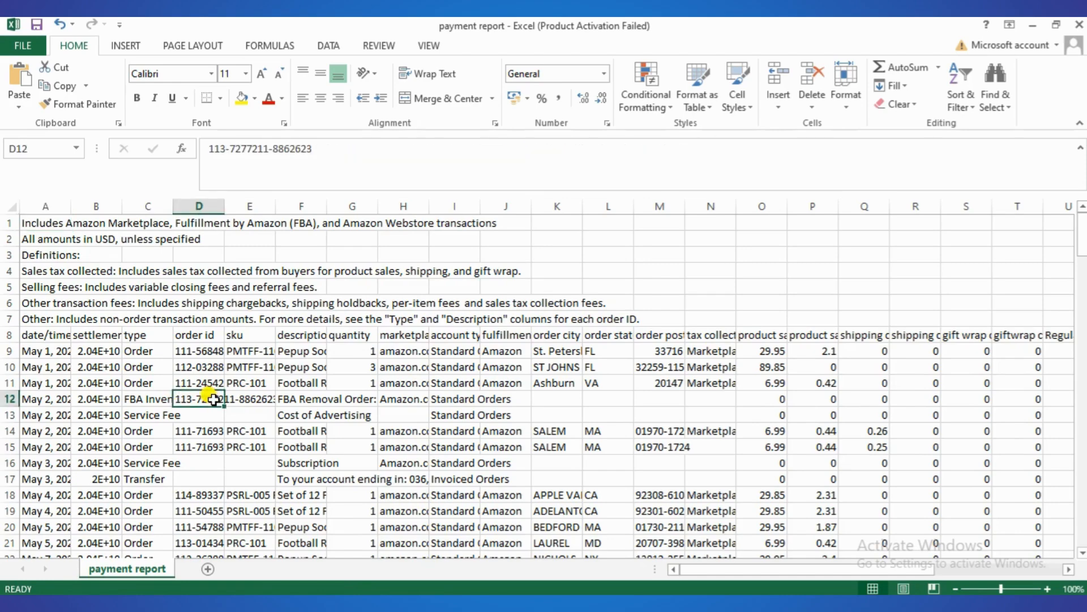
pyautogui.scroll(-8, 212, 399)
pyautogui.scroll(8, 212, 399)
pyautogui.moveTo(777, 572); pyautogui.dragTo(935, 564)
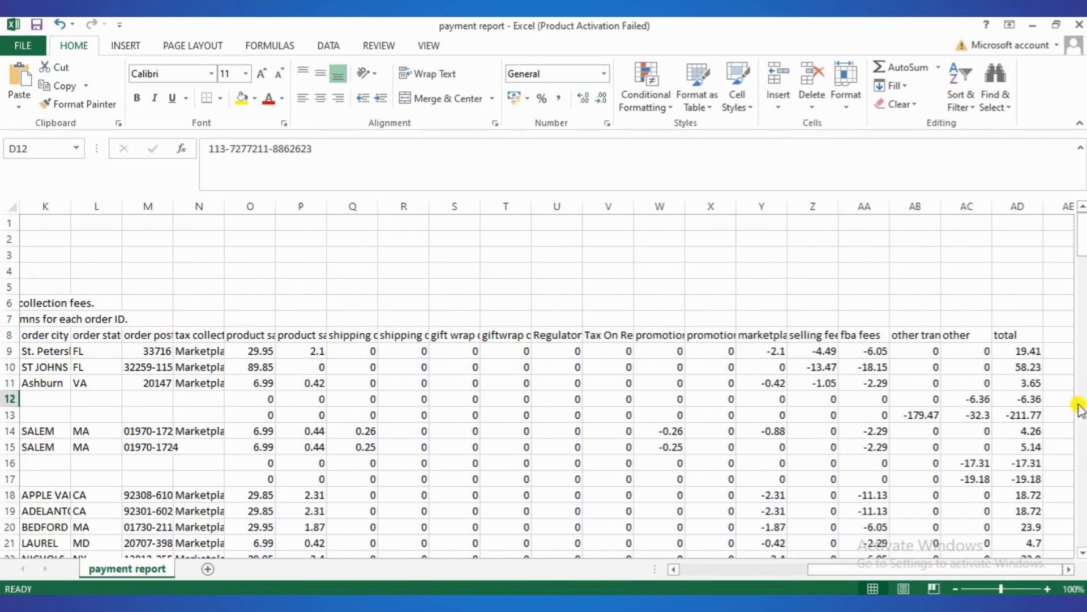
pyautogui.scroll(-18, 1034, 407)
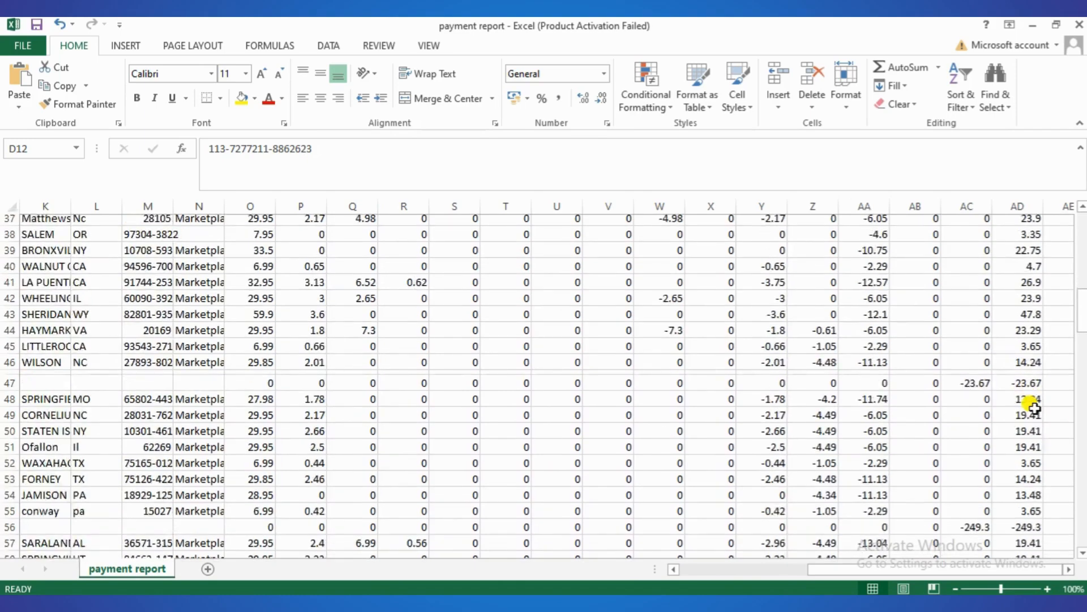
pyautogui.scroll(-7, 1035, 407)
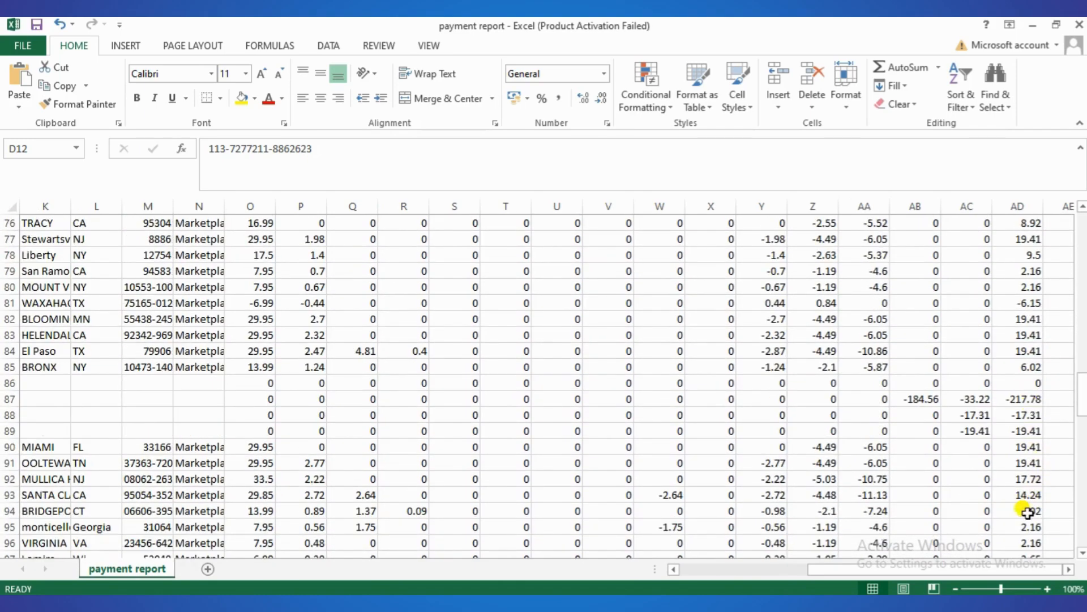
# - Switch to the Book1 workbook and move the Order sheet after the Final sheet
pyautogui.click(329, 602)
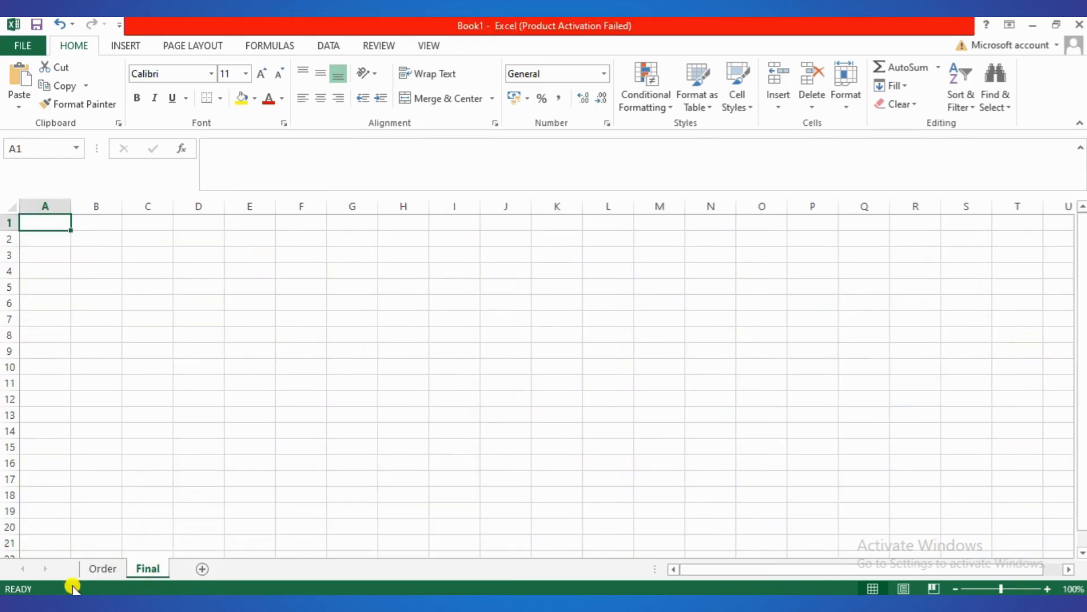
pyautogui.click(102, 568)
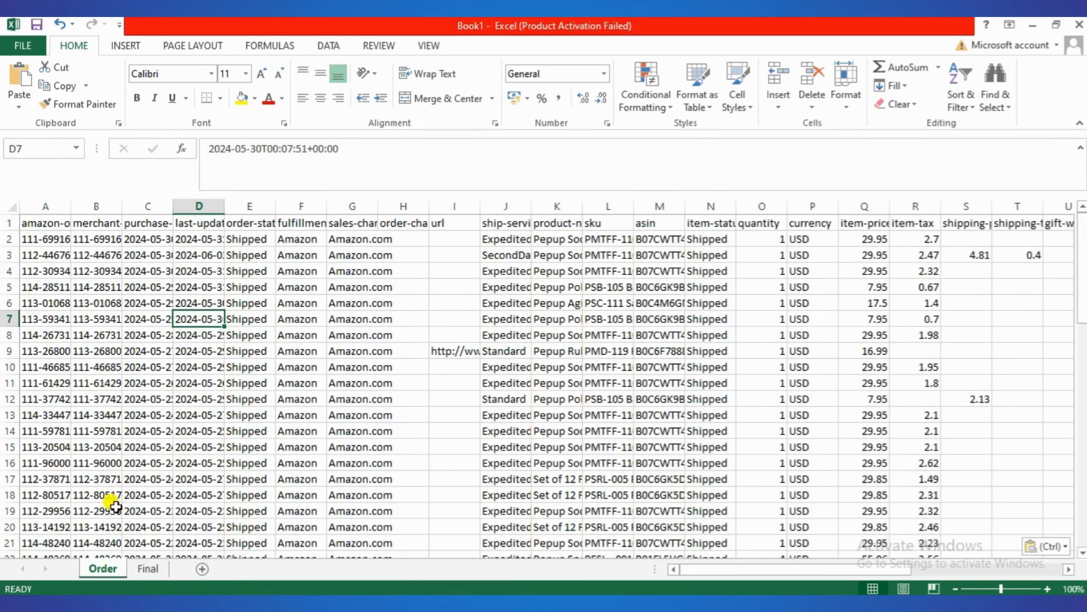
pyautogui.moveTo(126, 549); pyautogui.dragTo(148, 569)
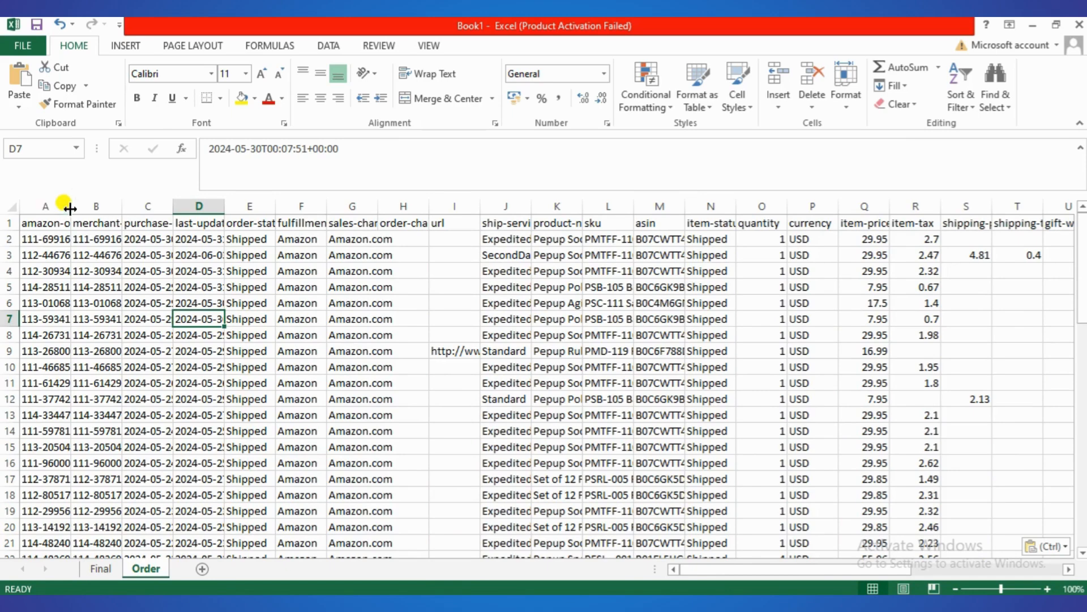
# - Fit the width of the Order sheet's amazon-order-id column and copy the column into column A of the Final sheet
pyautogui.doubleClick(70, 207)
pyautogui.click(79, 207)
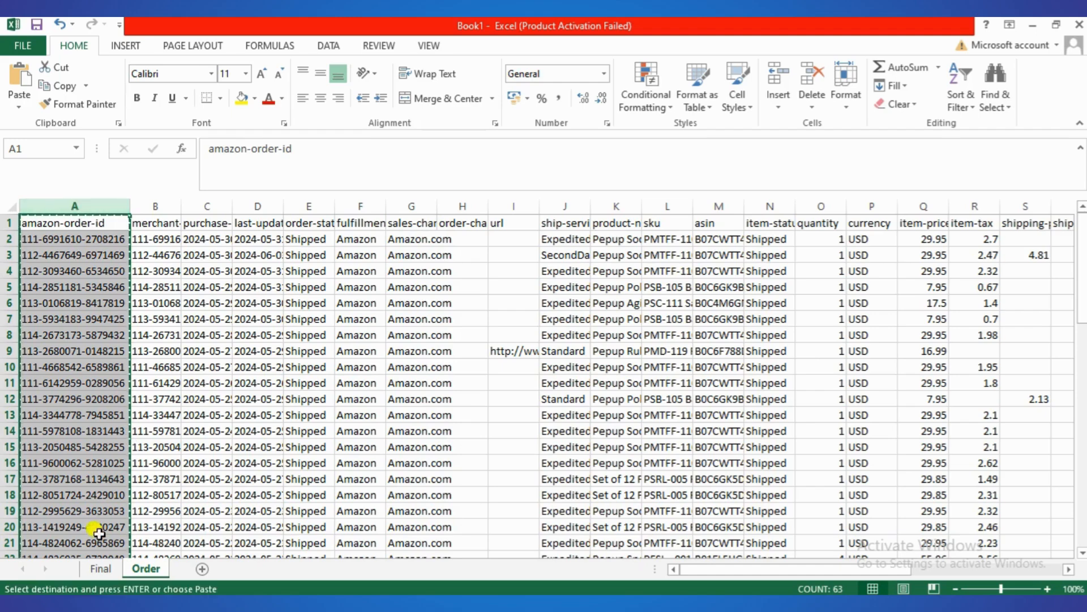
pyautogui.click(100, 569)
pyautogui.hotkey('ctrl', 'v')
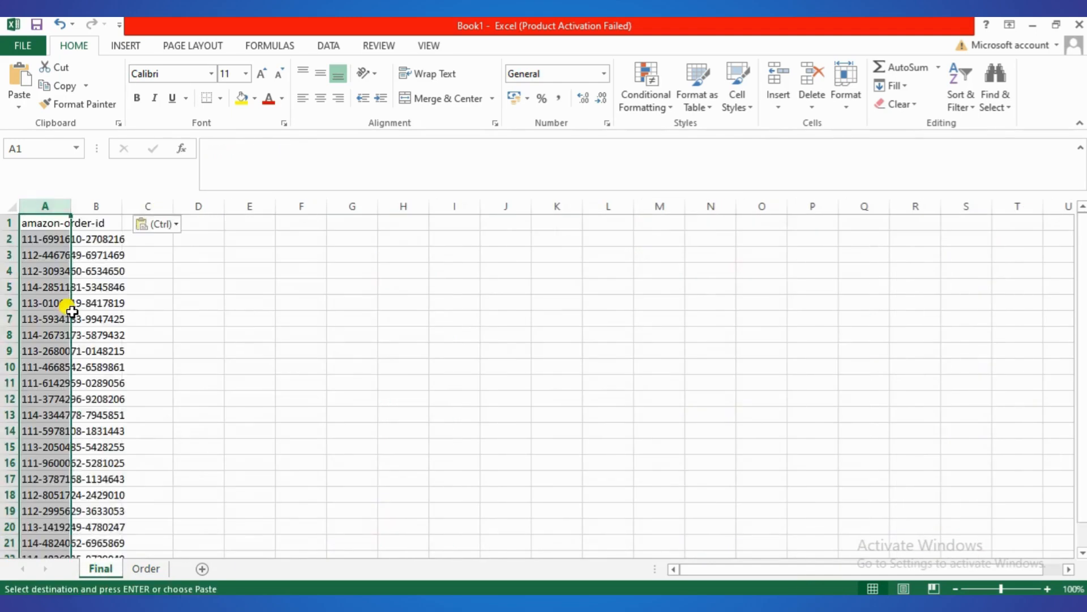
# - Widen the Order sheet's purchase-date and last-updated-date columns to fit and check the purchase dates down to the last row
pyautogui.click(139, 568)
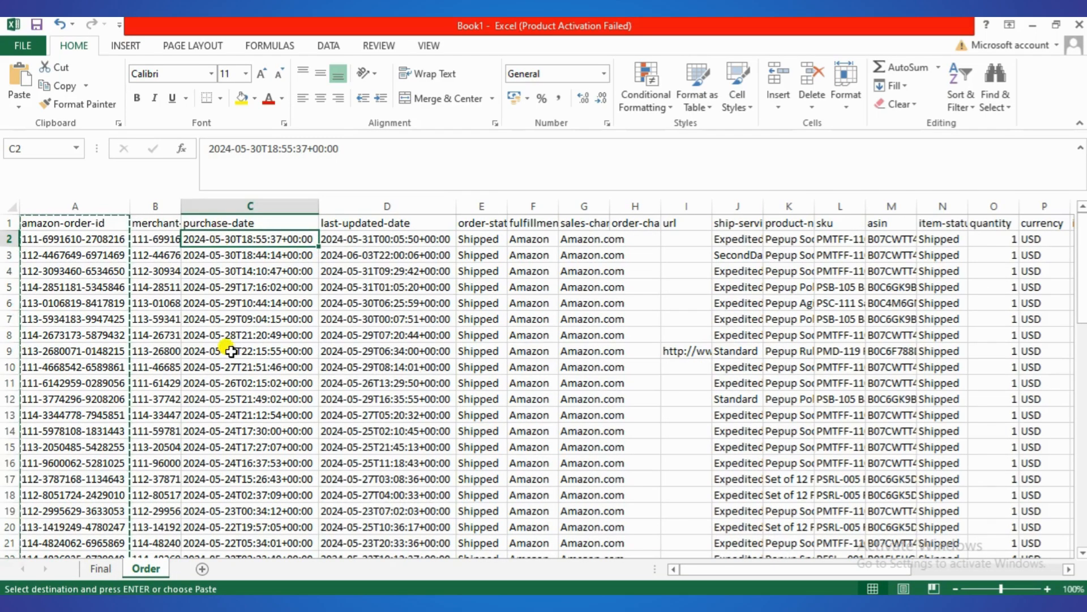
pyautogui.scroll(-3, 238, 368)
pyautogui.scroll(-13, 238, 368)
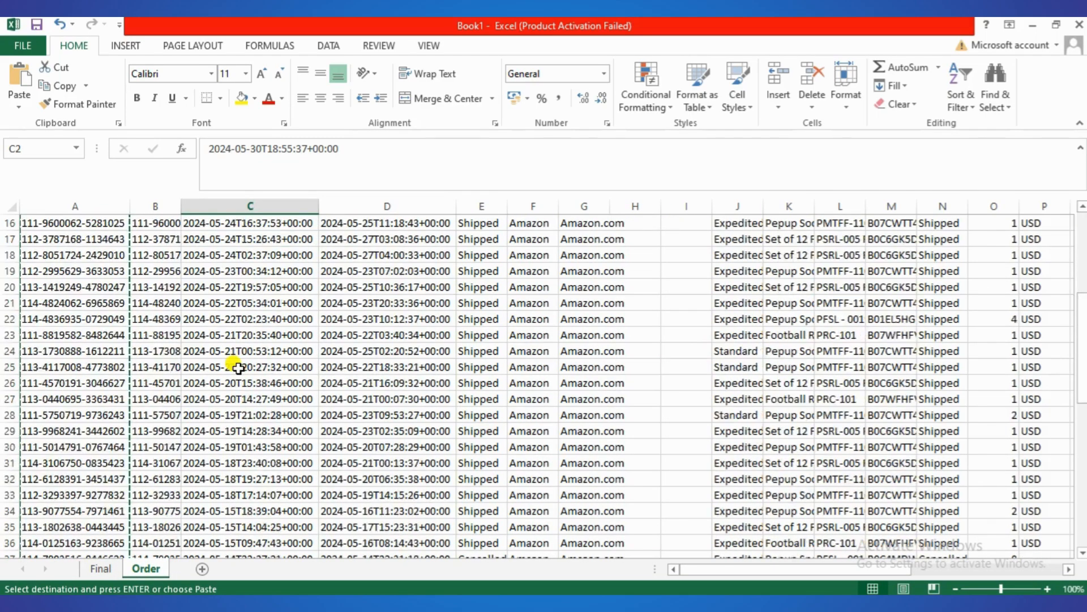
pyautogui.click(217, 443)
pyautogui.scroll(16, 450, 435)
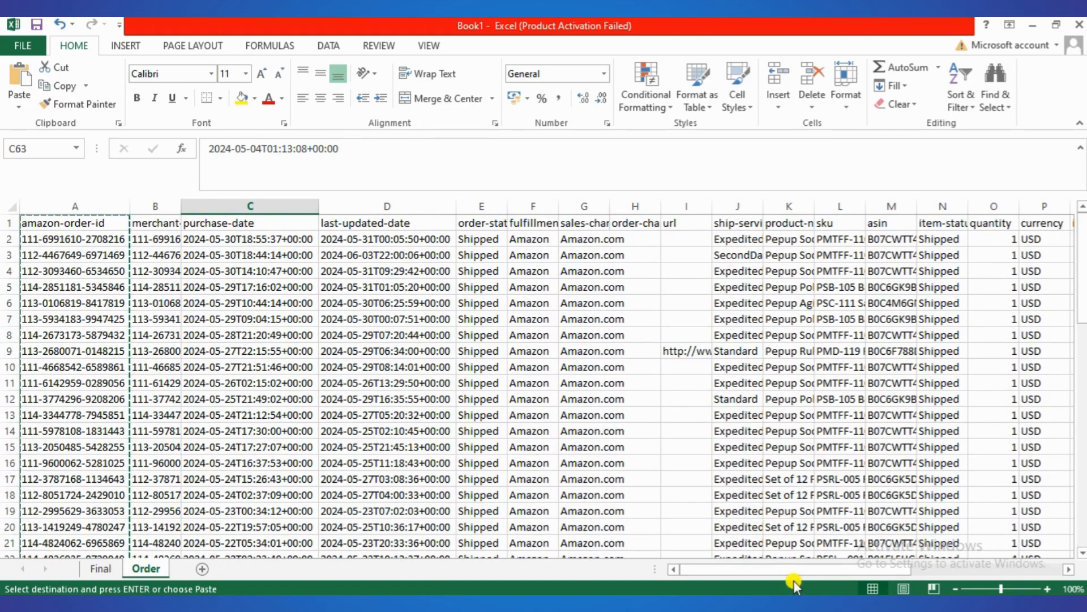
# - Copy the Order sheet's quantity column into column B of the Final sheet
pyautogui.moveTo(779, 573); pyautogui.dragTo(833, 570)
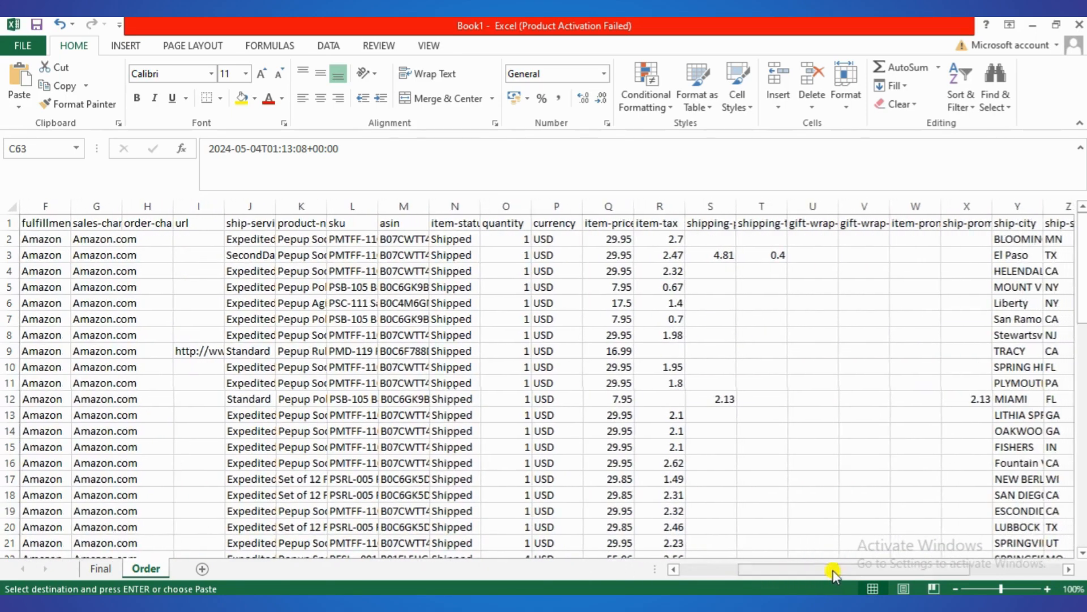
pyautogui.click(509, 205)
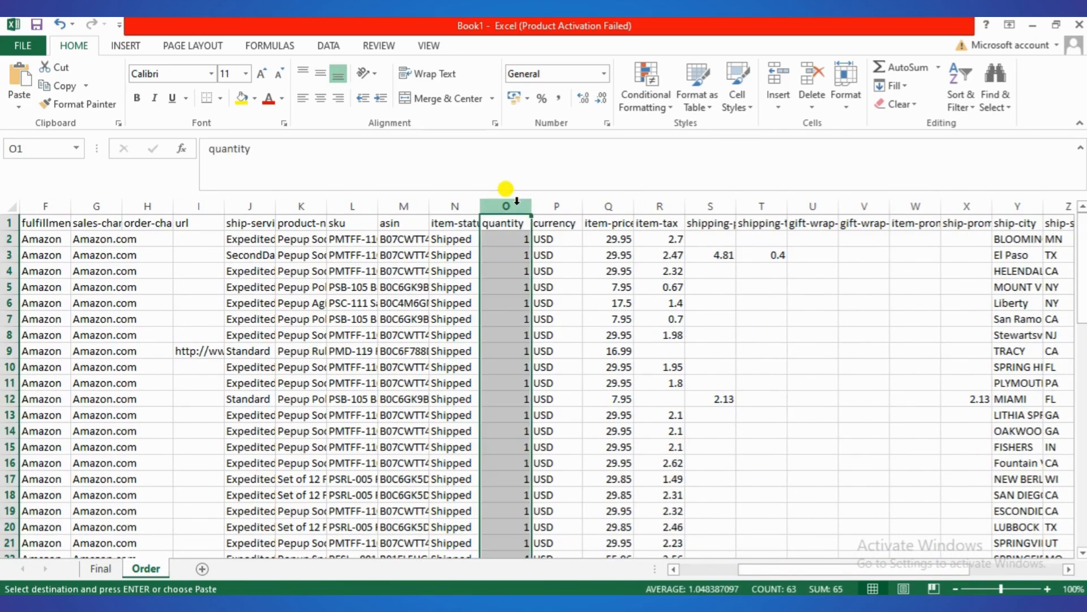
pyautogui.hotkey('ctrl', 'c')
pyautogui.press('alt')
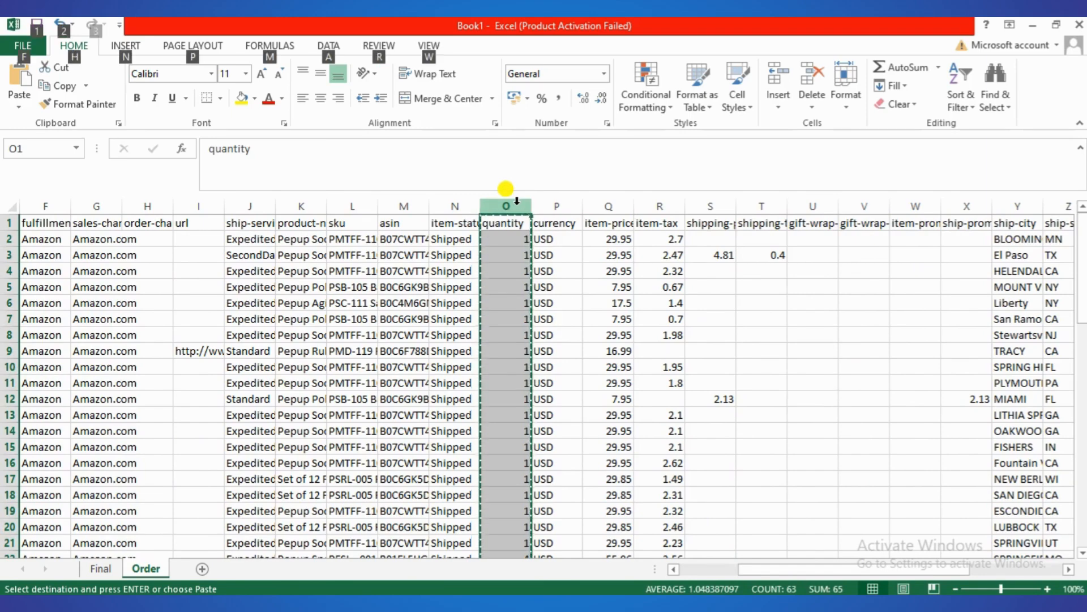
pyautogui.click(102, 569)
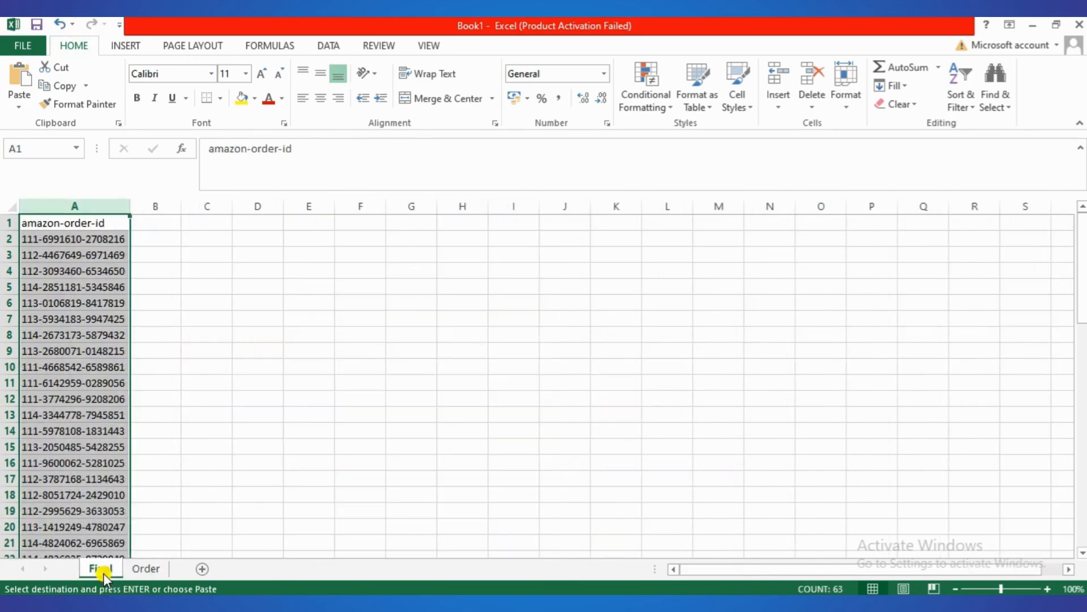
pyautogui.click(170, 221)
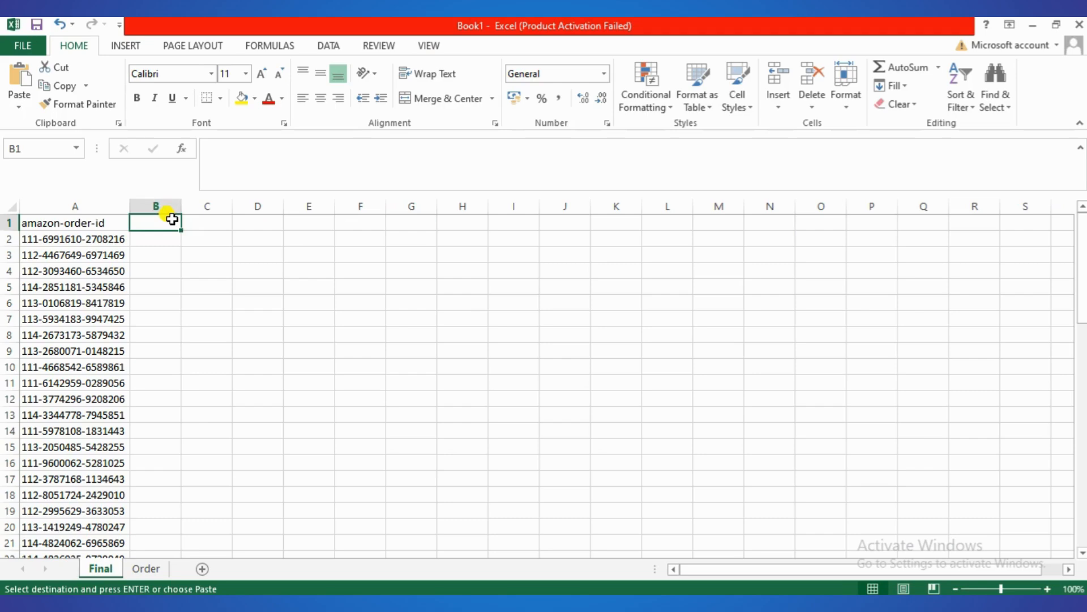
pyautogui.hotkey('ctrl', 'v')
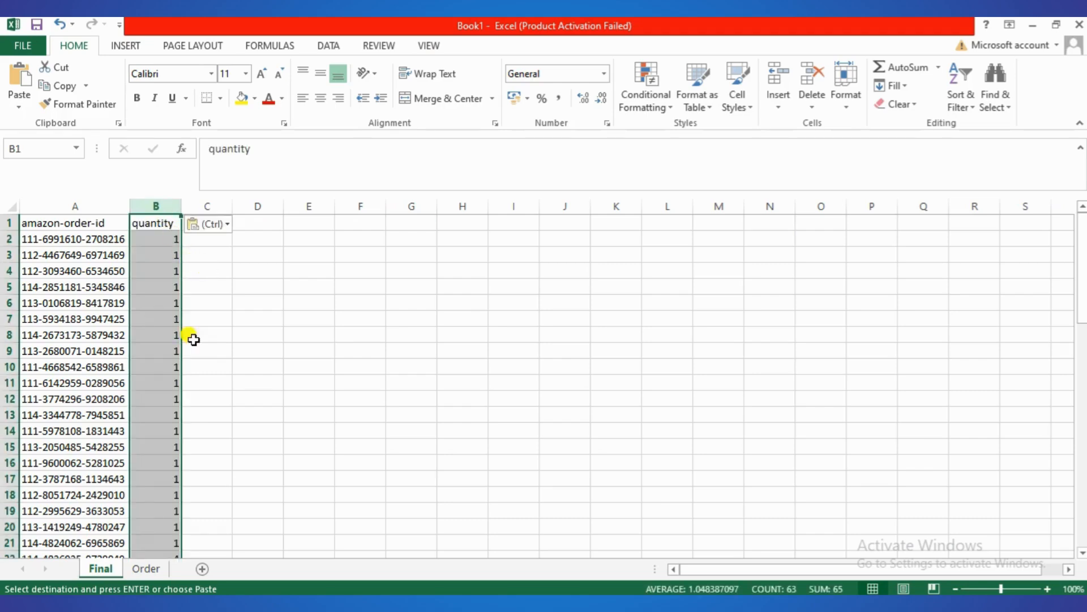
# - Copy the Order sheet's sku column into column C of the Final sheet and fit the column width to its contents
pyautogui.click(143, 569)
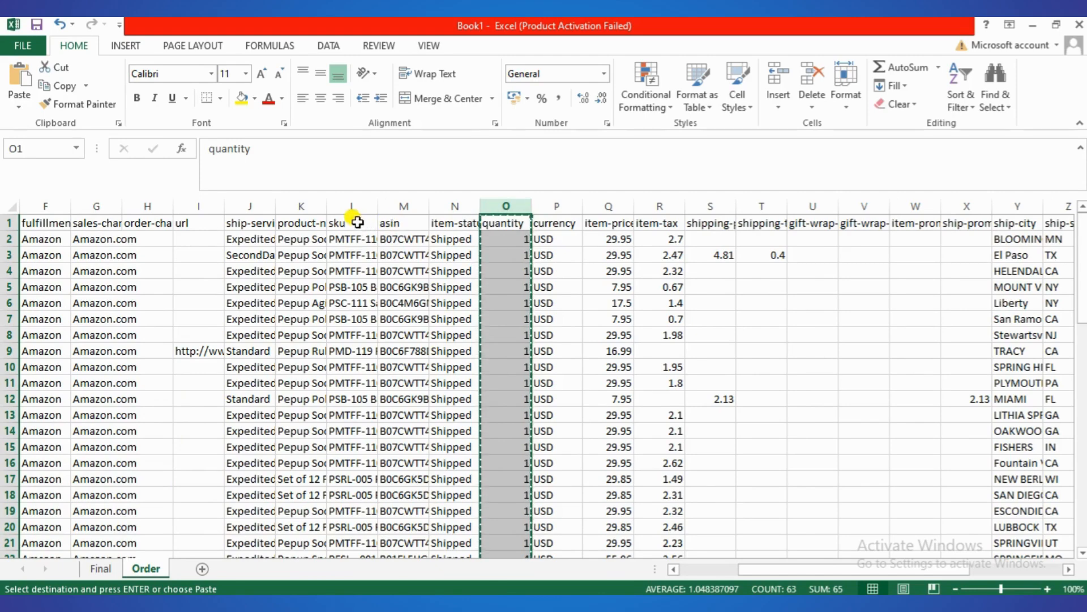
pyautogui.click(354, 205)
pyautogui.hotkey('ctrl', 'c')
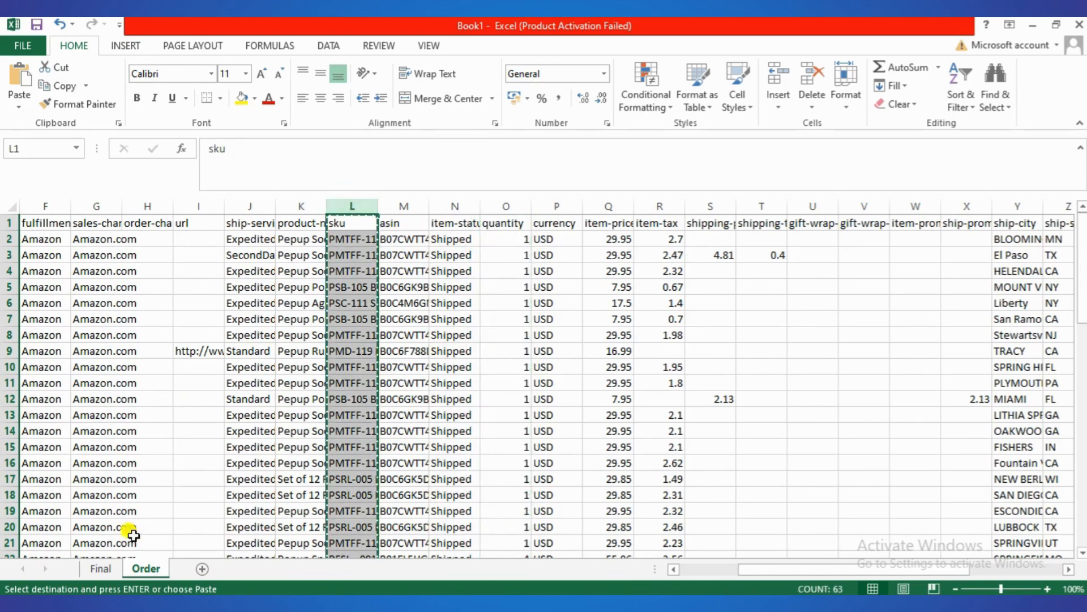
pyautogui.click(101, 569)
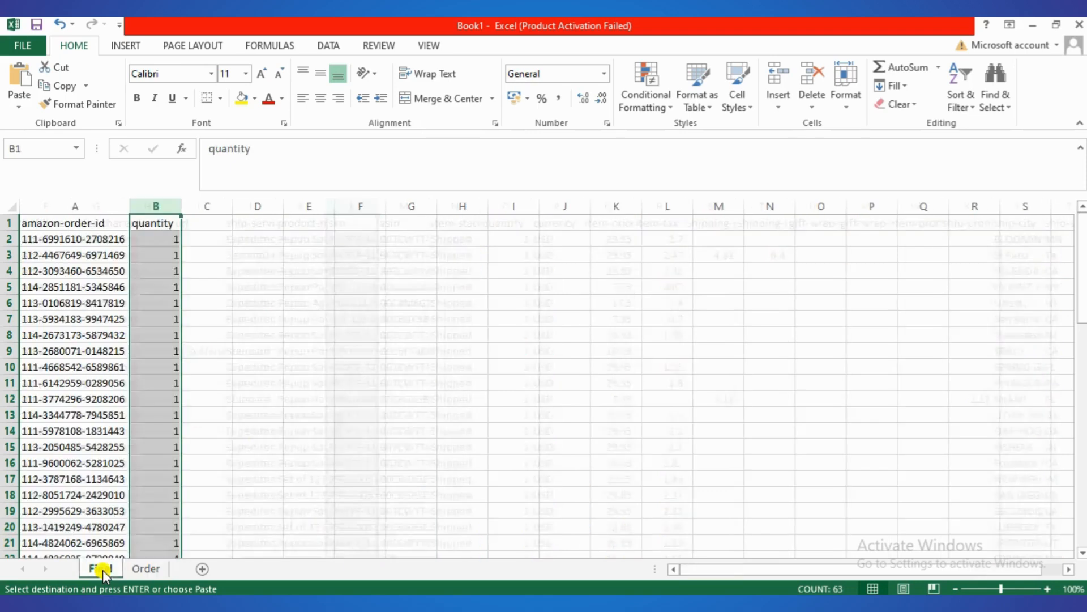
pyautogui.click(216, 217)
pyautogui.hotkey('ctrl', 'v')
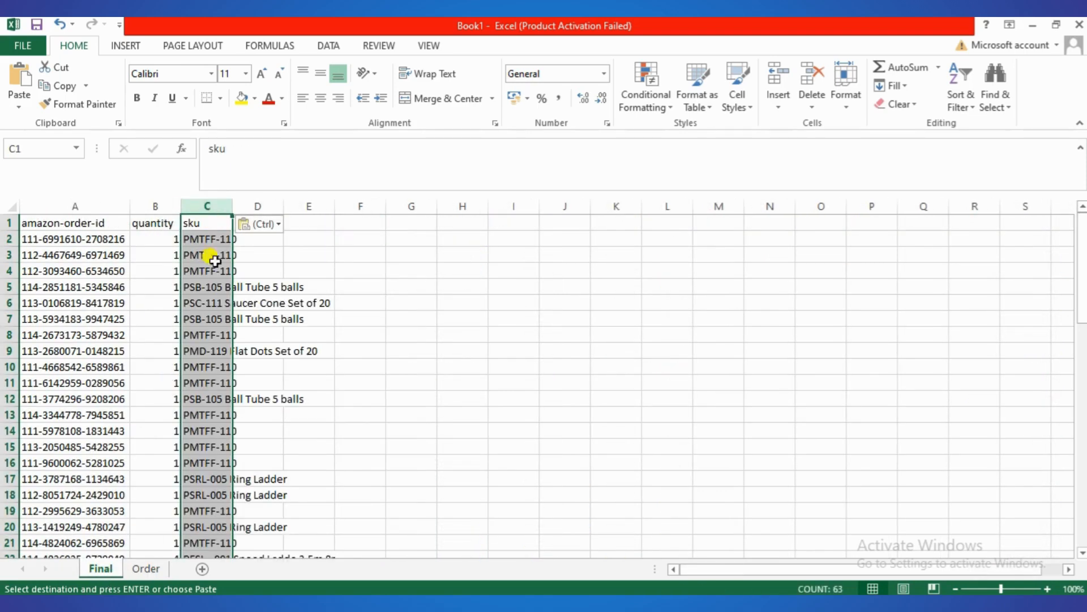
pyautogui.doubleClick(232, 208)
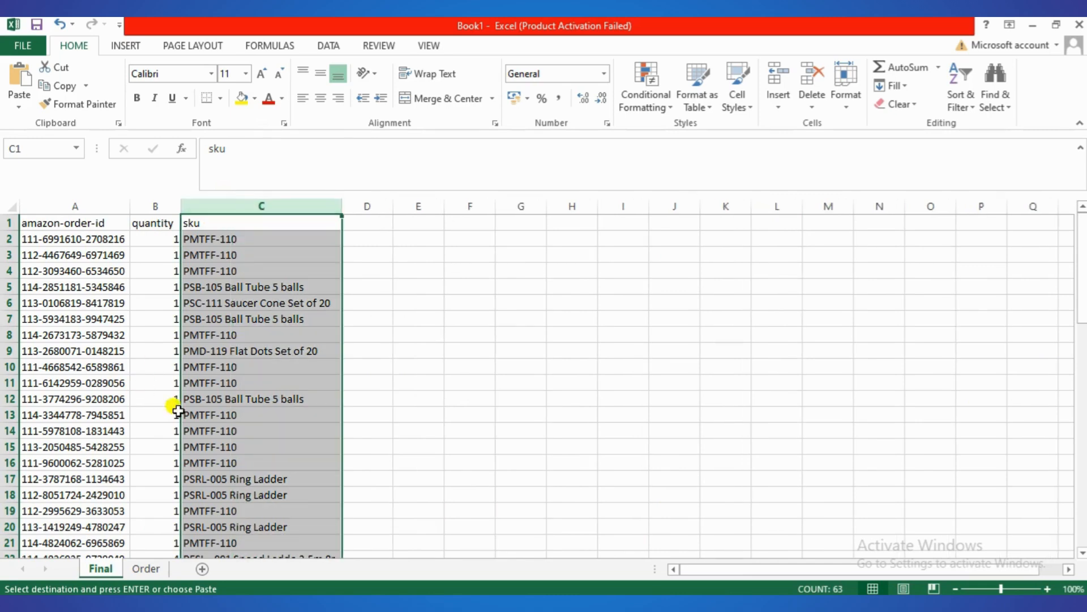
# - Make the header cells A1:C1 of the Final sheet bold with a yellow fill
pyautogui.click(96, 221)
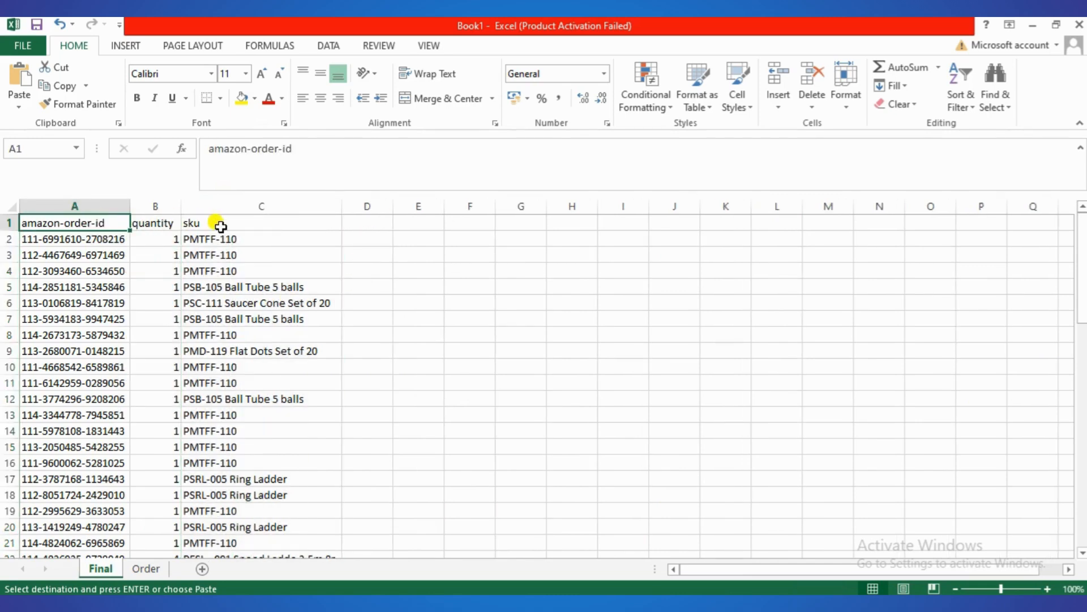
pyautogui.keyDown('shift'); pyautogui.click(231, 226); pyautogui.keyUp('shift')
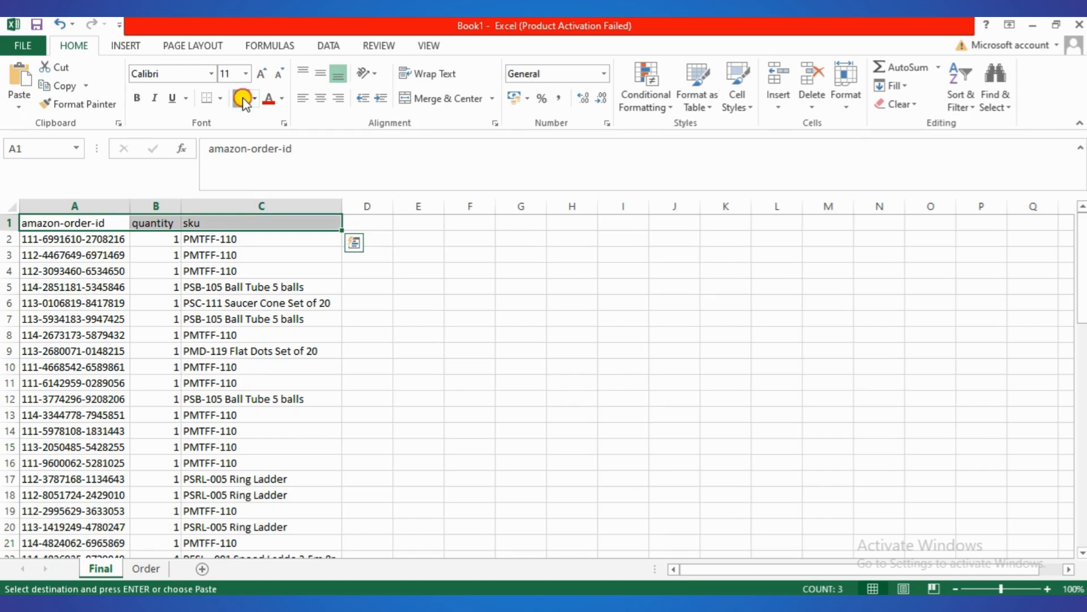
pyautogui.click(242, 100)
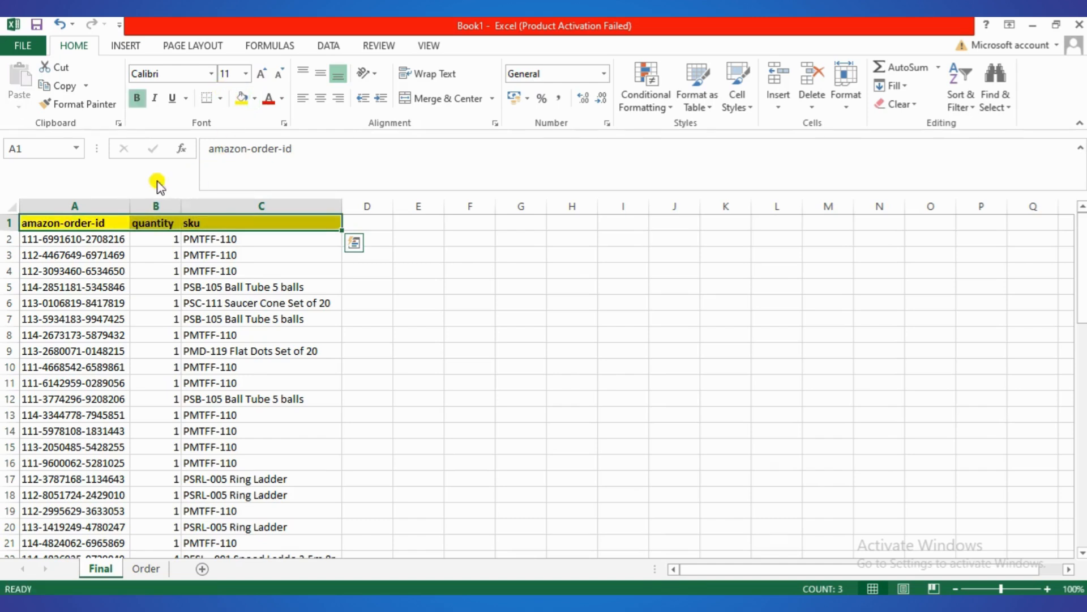
pyautogui.click(335, 273)
# - Add a new sheet after the Order sheet in Book1 and switch to the header row of the payment report workbook
pyautogui.click(203, 568)
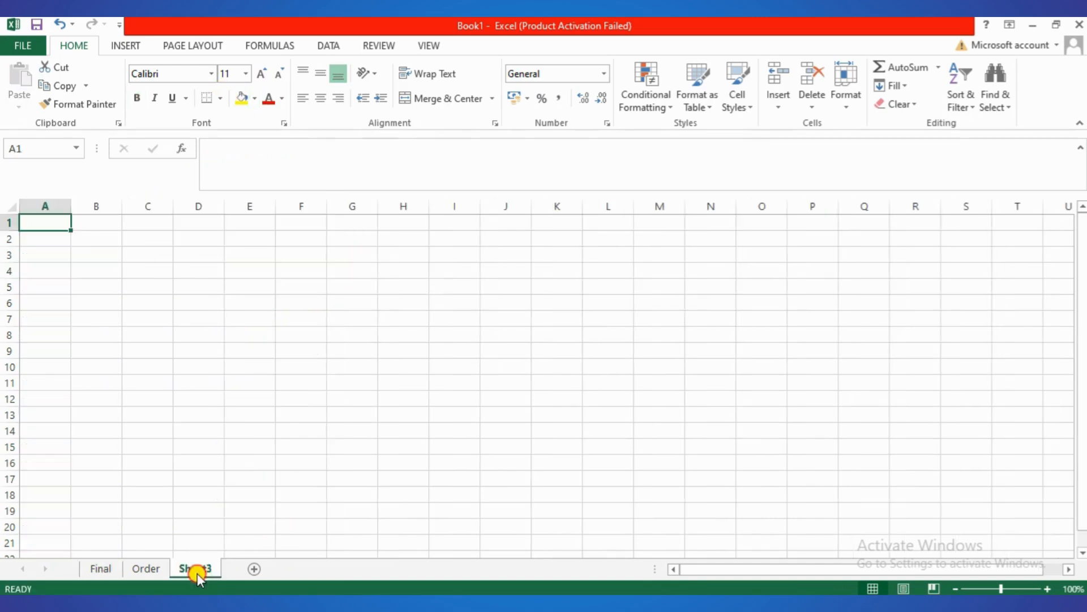
pyautogui.doubleClick(195, 569)
pyautogui.write('Payment report')
pyautogui.click(405, 550)
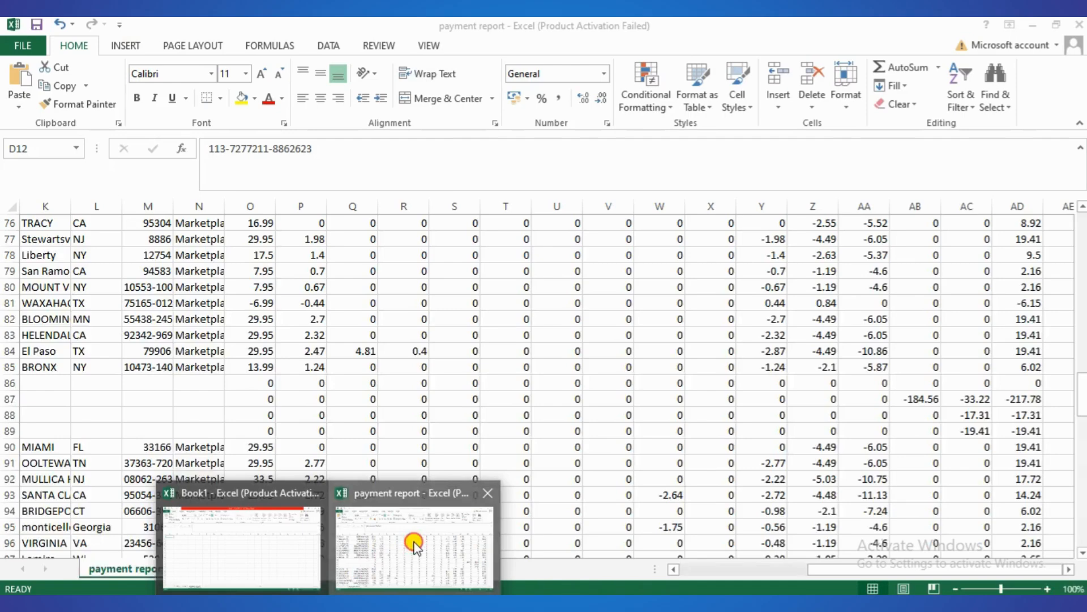
pyautogui.scroll(14, 343, 358)
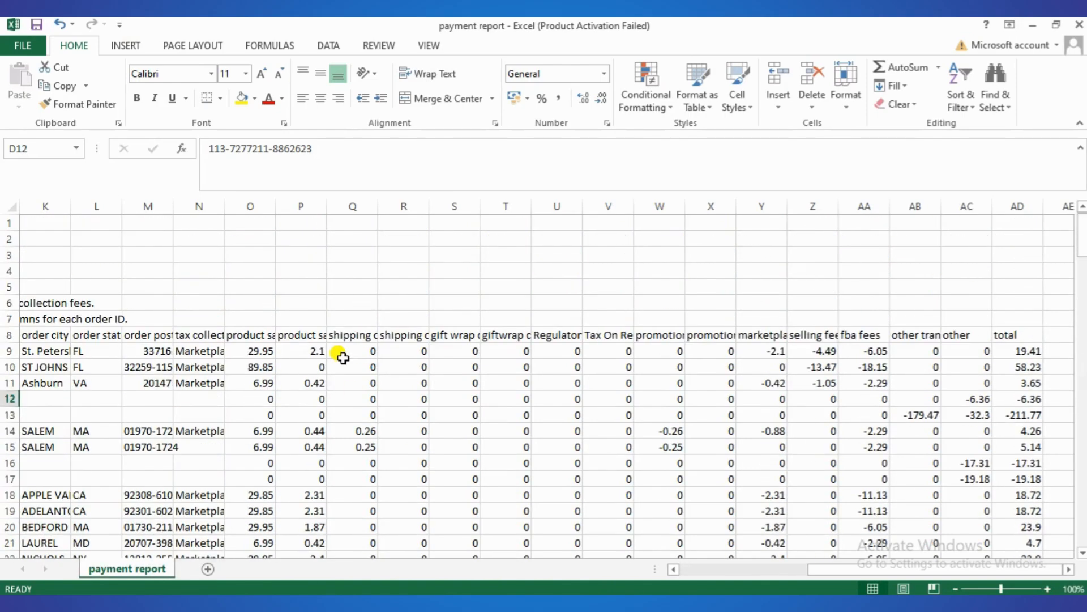
pyautogui.moveTo(827, 574); pyautogui.dragTo(695, 573)
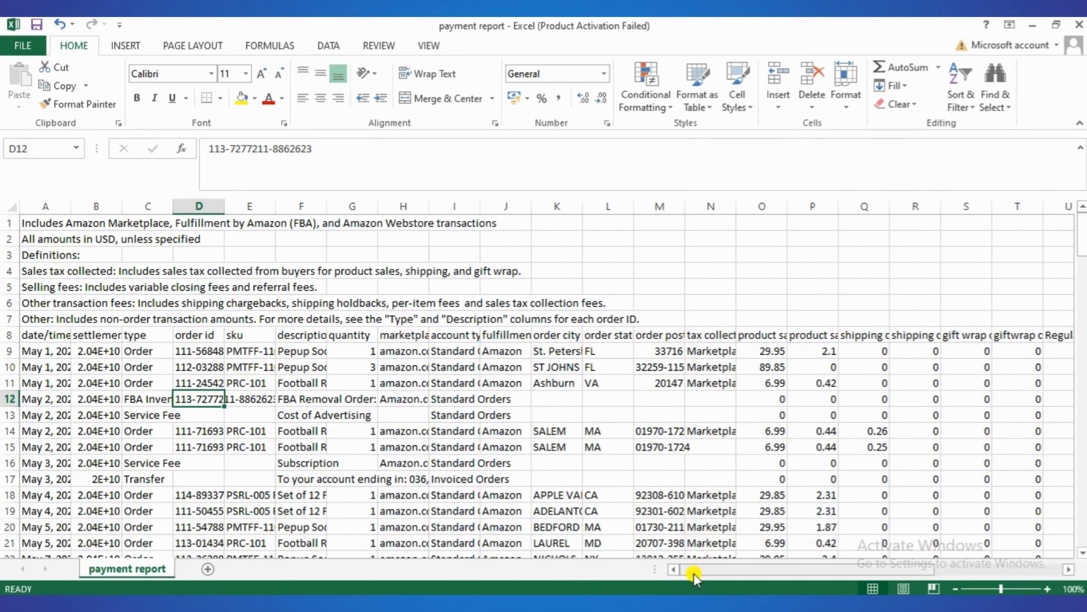
# - Copy the payment report's order id column from the header in D8 down to the last data row, 157
pyautogui.click(218, 339)
pyautogui.scroll(-20, 219, 340)
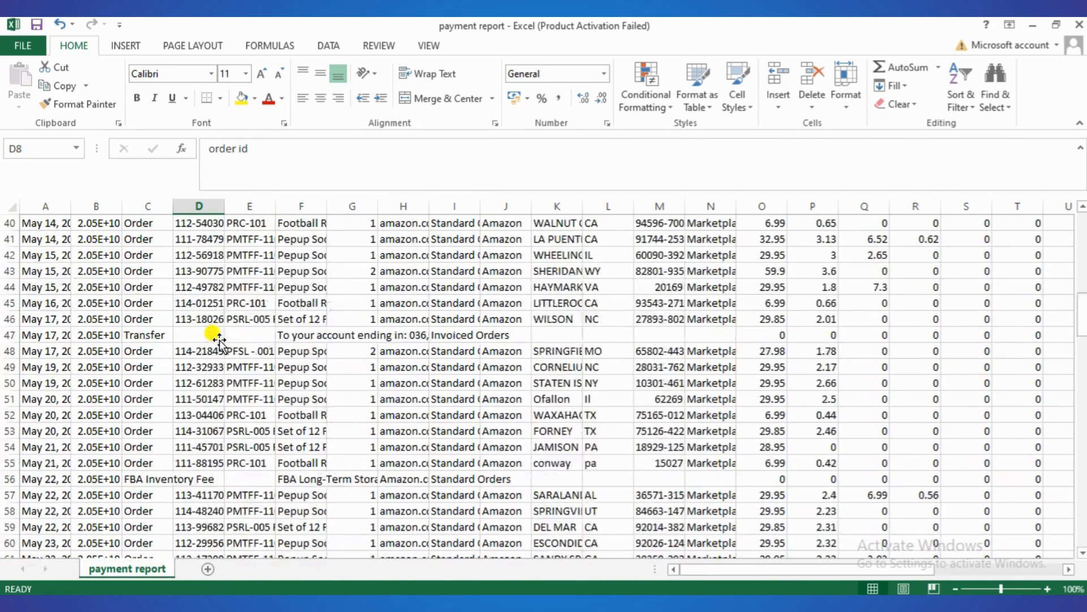
pyautogui.scroll(-20, 219, 338)
pyautogui.scroll(6, 219, 343)
pyautogui.scroll(2, 220, 342)
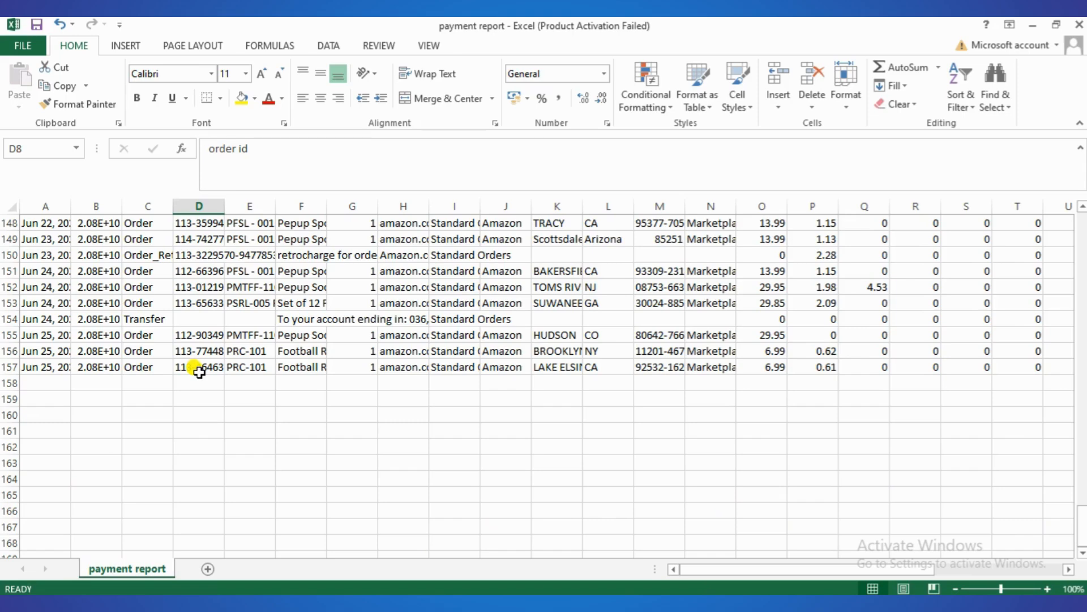
pyautogui.keyDown('shift'); pyautogui.click(200, 372); pyautogui.keyUp('shift')
pyautogui.hotkey('ctrl', 'c')
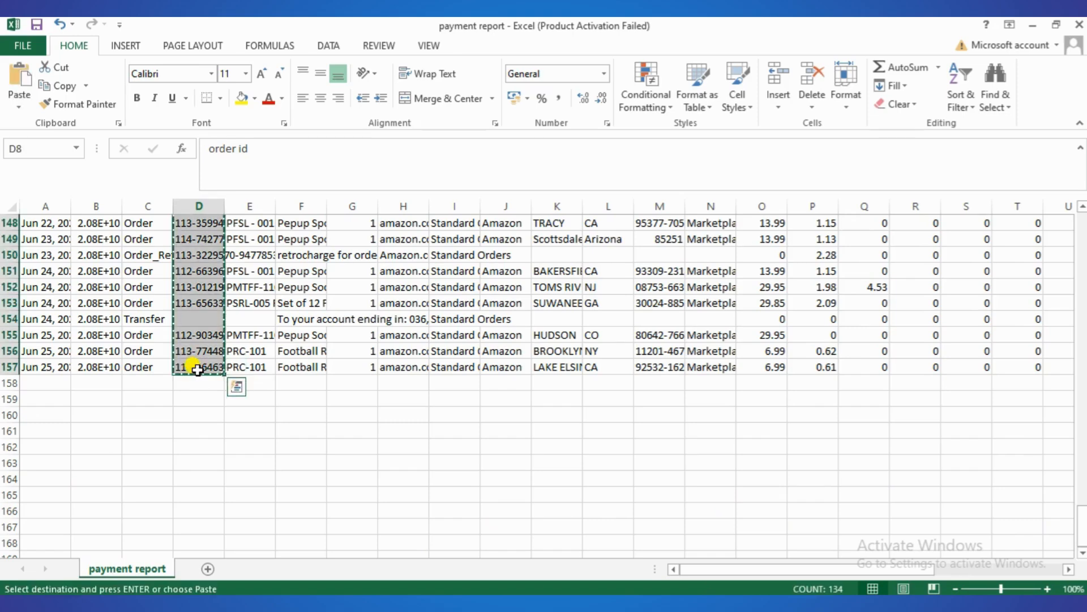
# - Paste the order ids into column A of Book1's new Sheet3, starting at A1, and fit the column width
pyautogui.hotkey('alt', 'Tab')
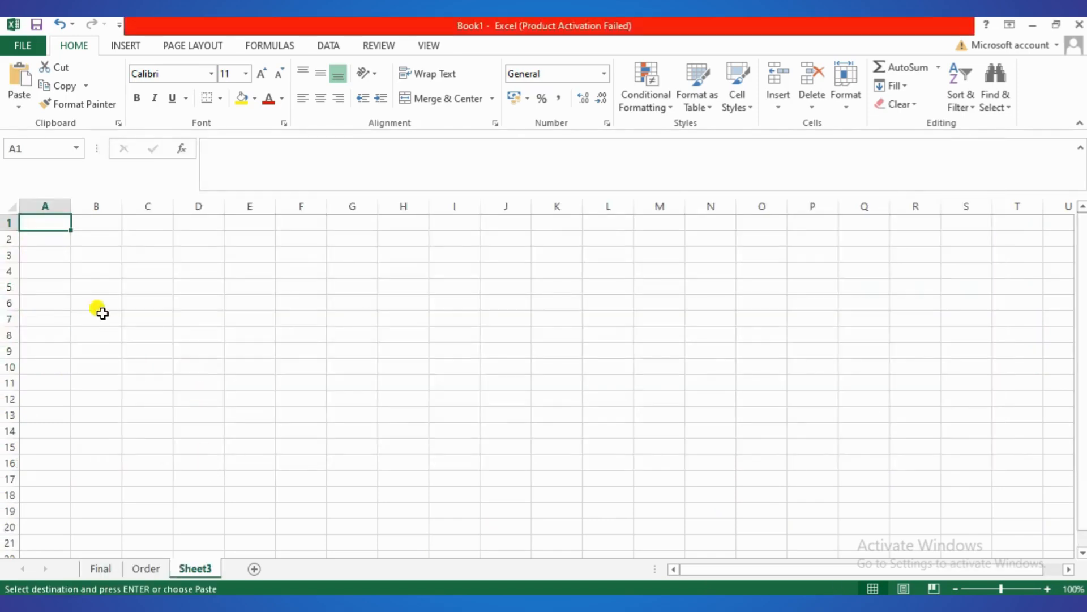
pyautogui.hotkey('ctrl', 'v')
pyautogui.moveTo(70, 207); pyautogui.dragTo(72, 205)
pyautogui.doubleClick(72, 205)
pyautogui.click(149, 224)
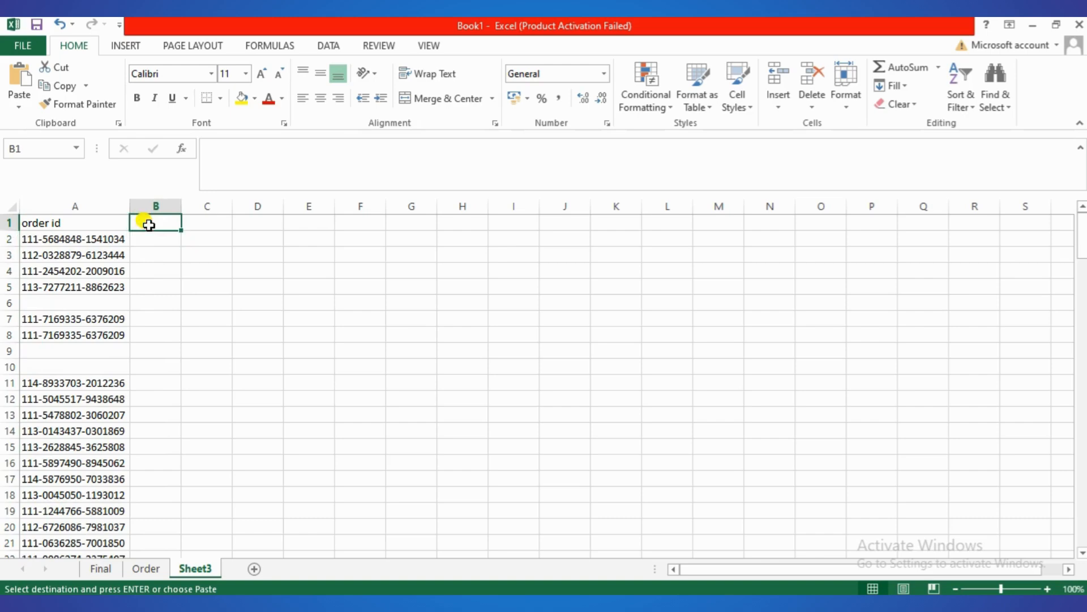
pyautogui.click(148, 244)
# - Copy the payment report's total column from the header in AD8 down to the last data row, 157
pyautogui.hotkey('alt', 'Tab')
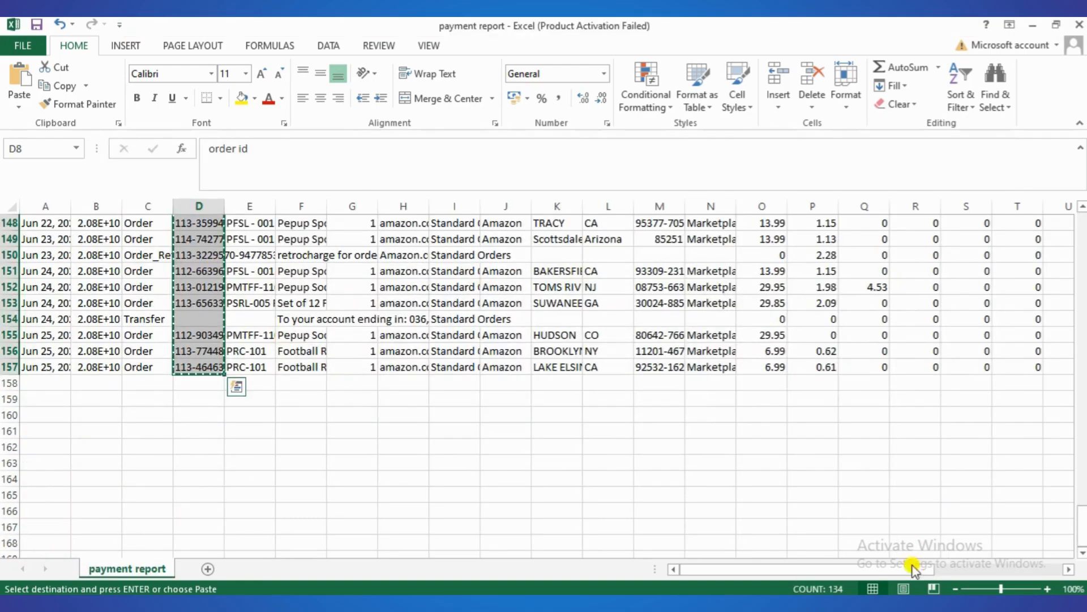
pyautogui.moveTo(913, 566); pyautogui.dragTo(1075, 536)
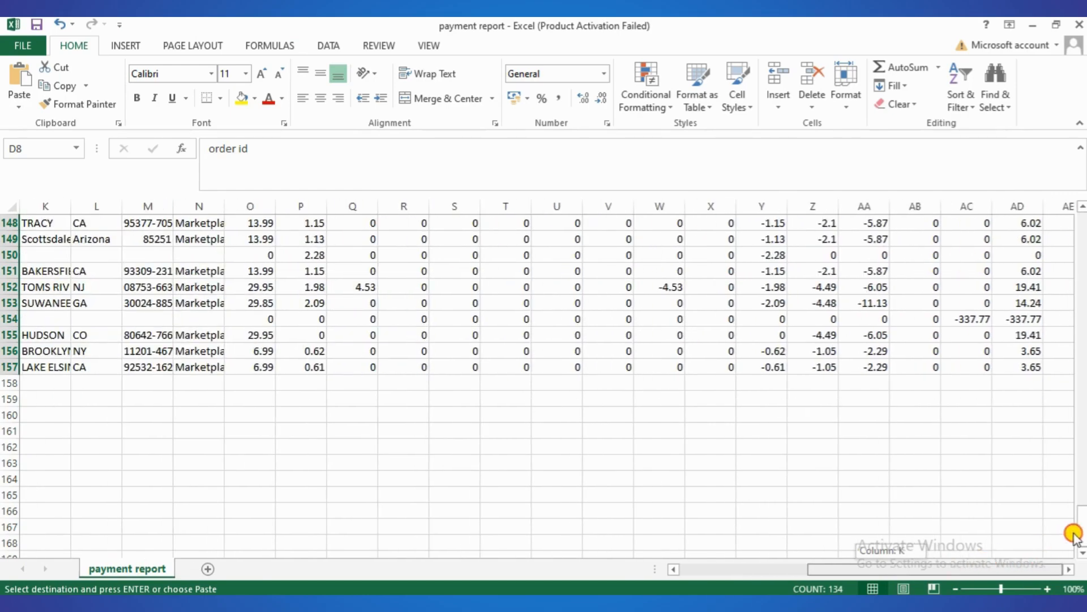
pyautogui.scroll(14, 972, 343)
pyautogui.scroll(20, 976, 343)
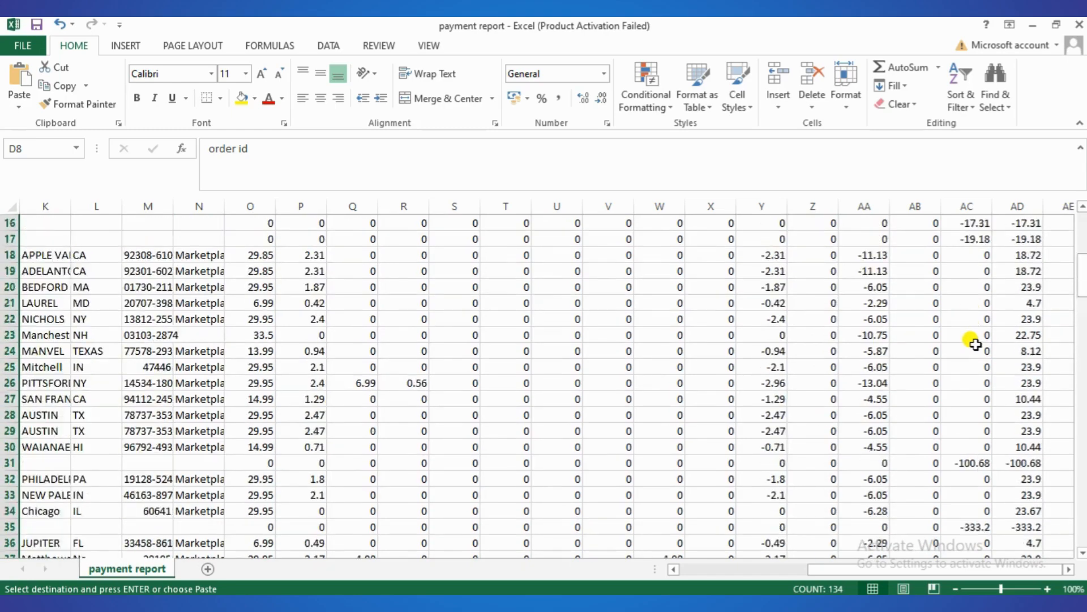
pyautogui.scroll(10, 976, 344)
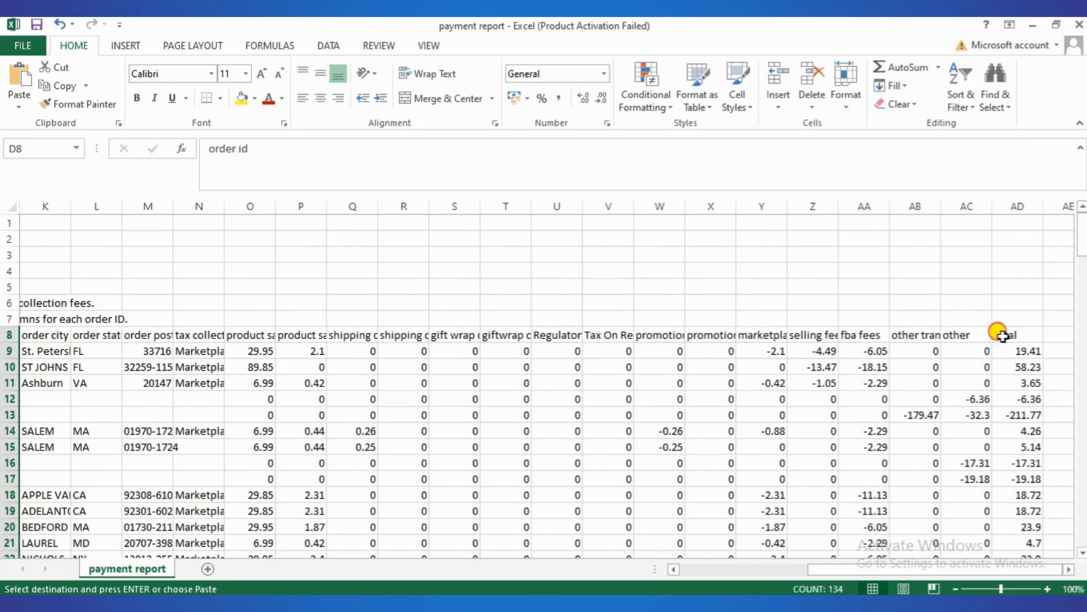
pyautogui.click(1003, 337)
pyautogui.scroll(-20, 1003, 337)
pyautogui.scroll(13, 1003, 336)
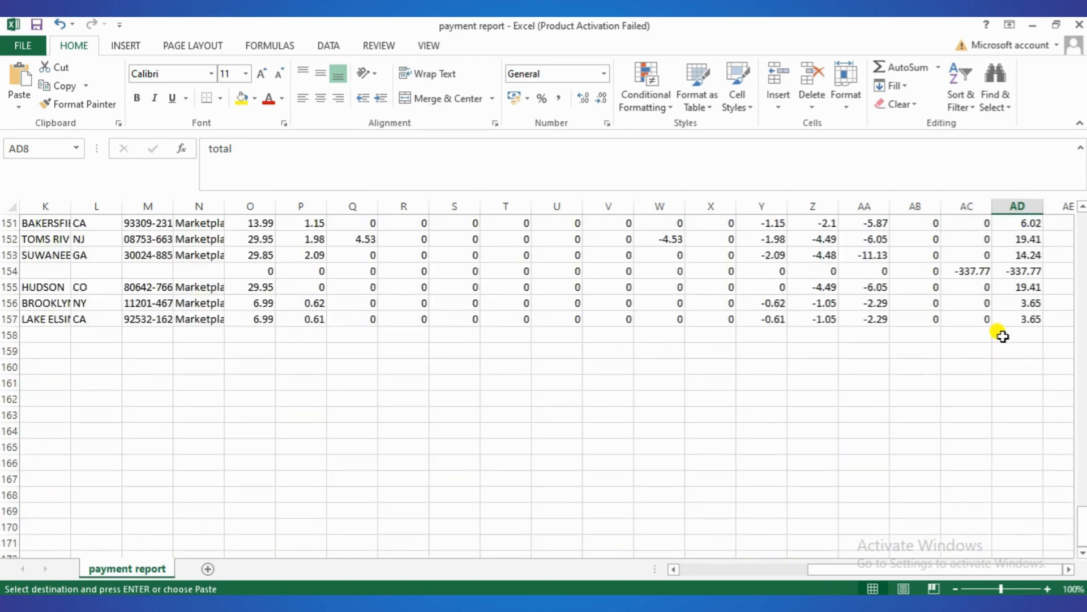
pyautogui.scroll(1, 1003, 337)
pyautogui.keyDown('shift'); pyautogui.click(1026, 367); pyautogui.keyUp('shift')
pyautogui.hotkey('ctrl', 'c')
# - Paste the copied totals into column B of Book1's Sheet3, starting at B1 beside the order ids
pyautogui.hotkey('alt', 'Tab')
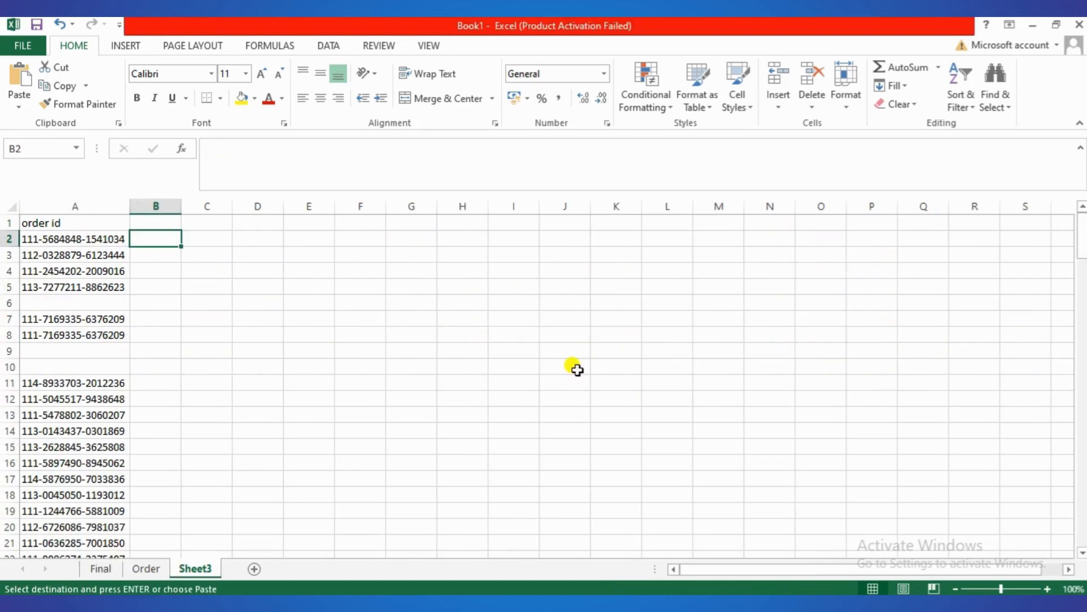
pyautogui.click(150, 222)
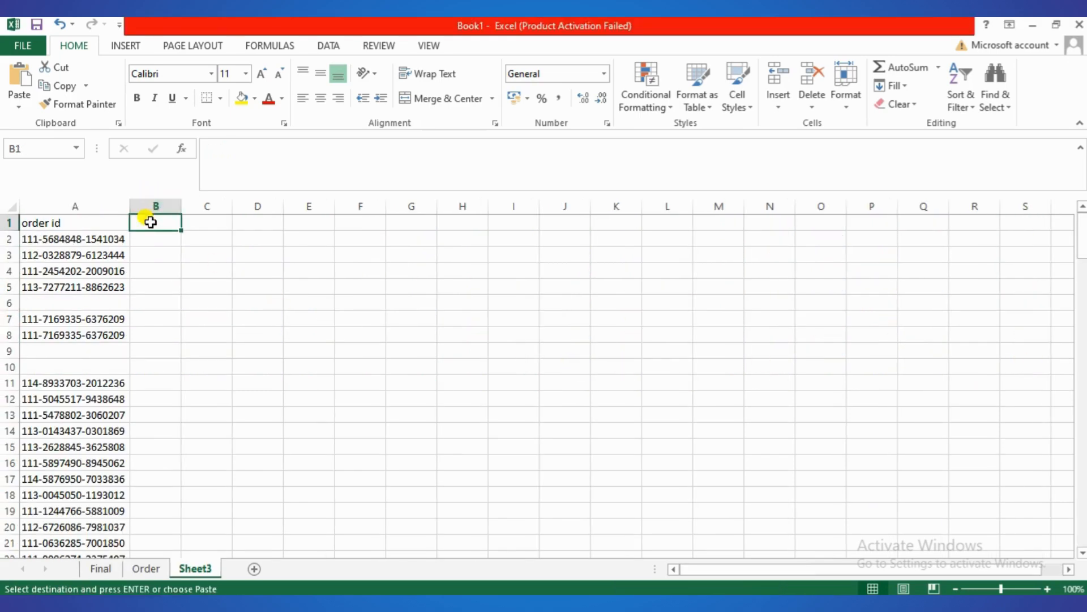
pyautogui.hotkey('ctrl', 'v')
# - Make the order id and total headers in A1:B1 of Sheet3 bold with a yellow fill
pyautogui.moveTo(68, 228); pyautogui.dragTo(142, 222)
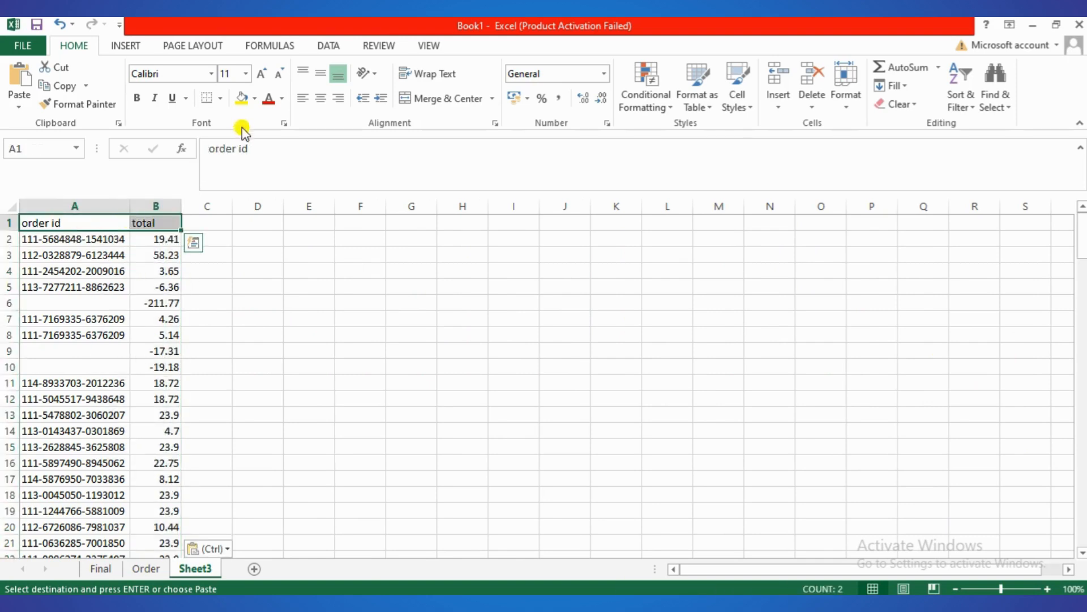
pyautogui.click(242, 100)
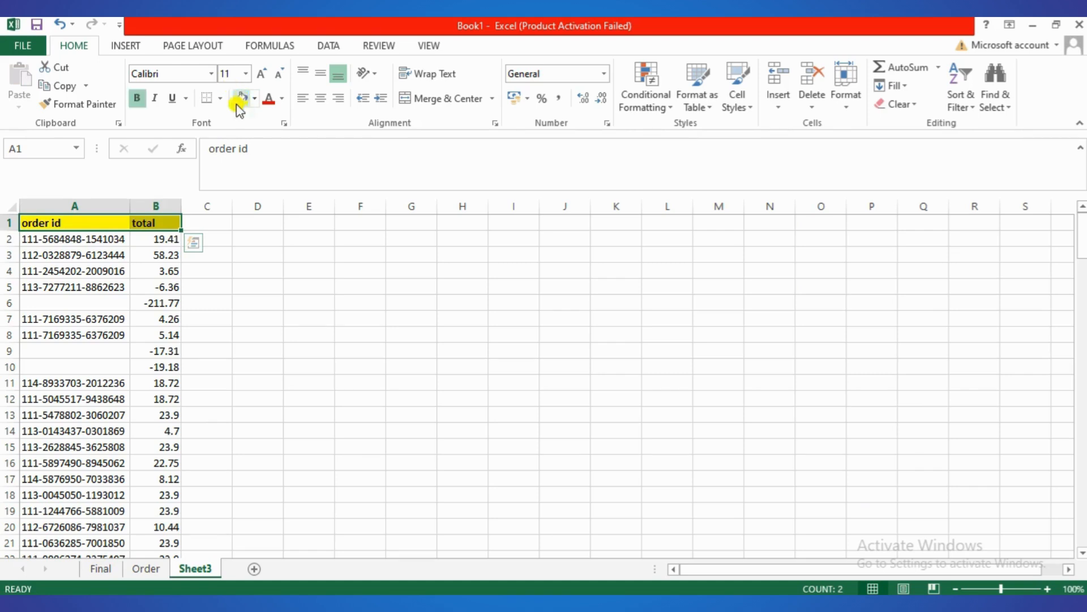
pyautogui.click(187, 285)
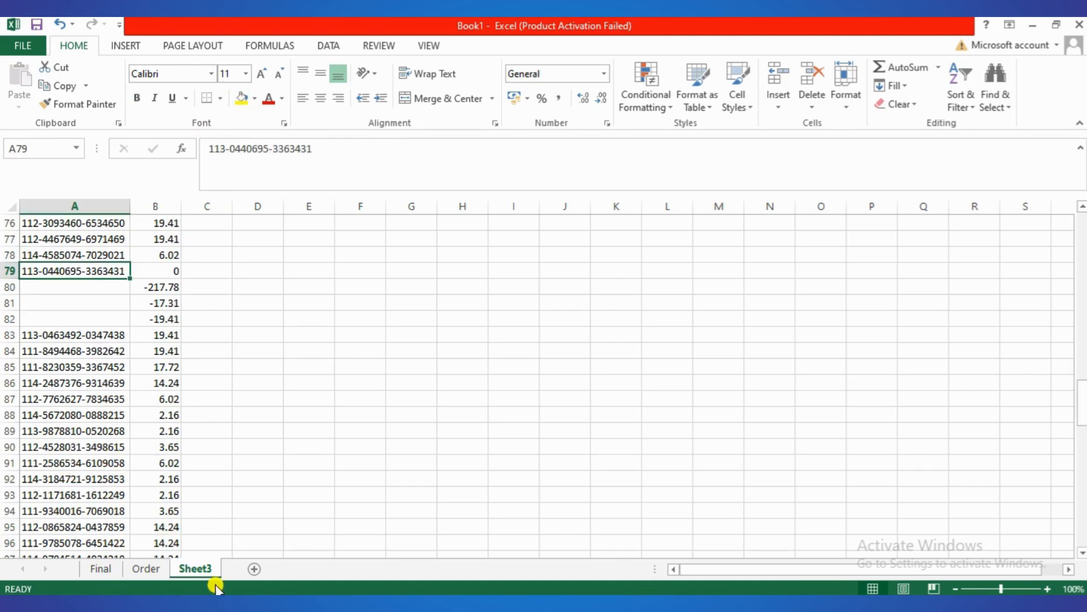
# - Rename Sheet3 as Payment data
pyautogui.doubleClick(200, 570)
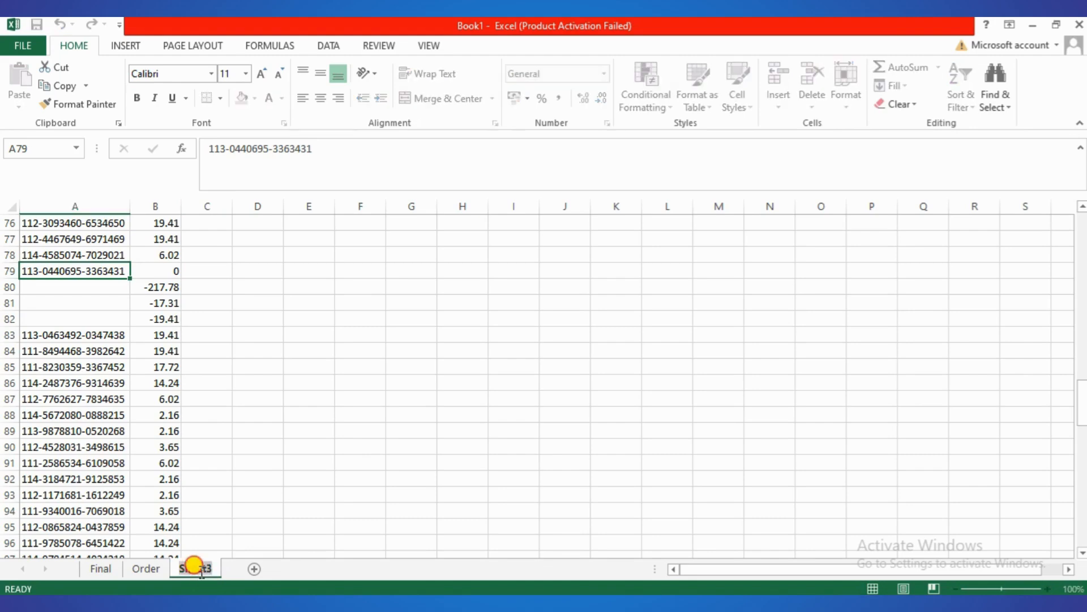
pyautogui.write('Payment data')
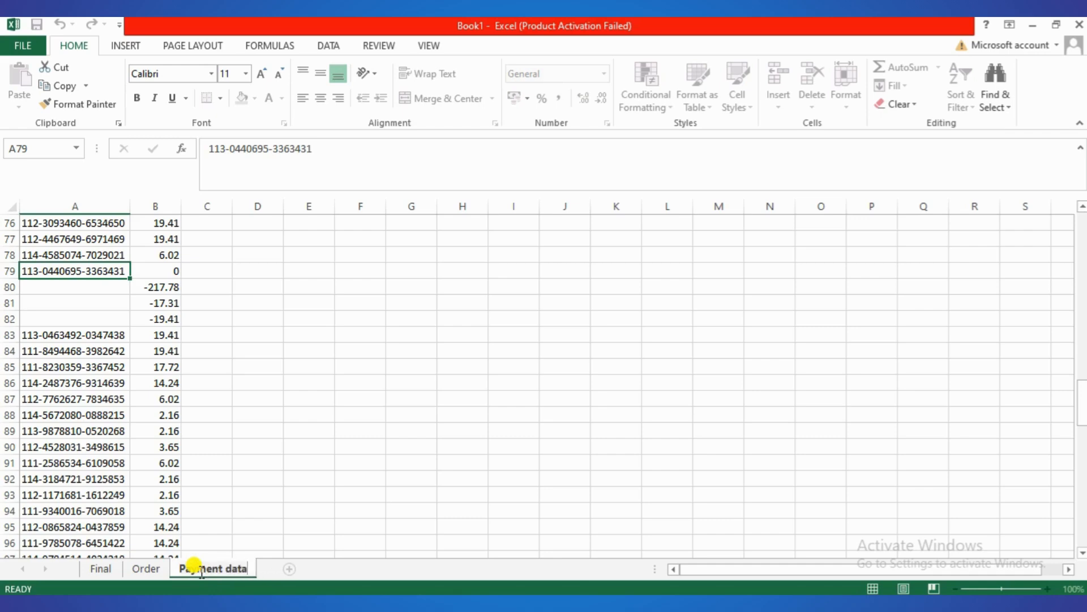
pyautogui.click(219, 524)
# - Create a PivotTable from 'Payment data'!$A$1:$B$150 on a new worksheet, with order id as rows and the sum of total as values
pyautogui.scroll(20, 181, 403)
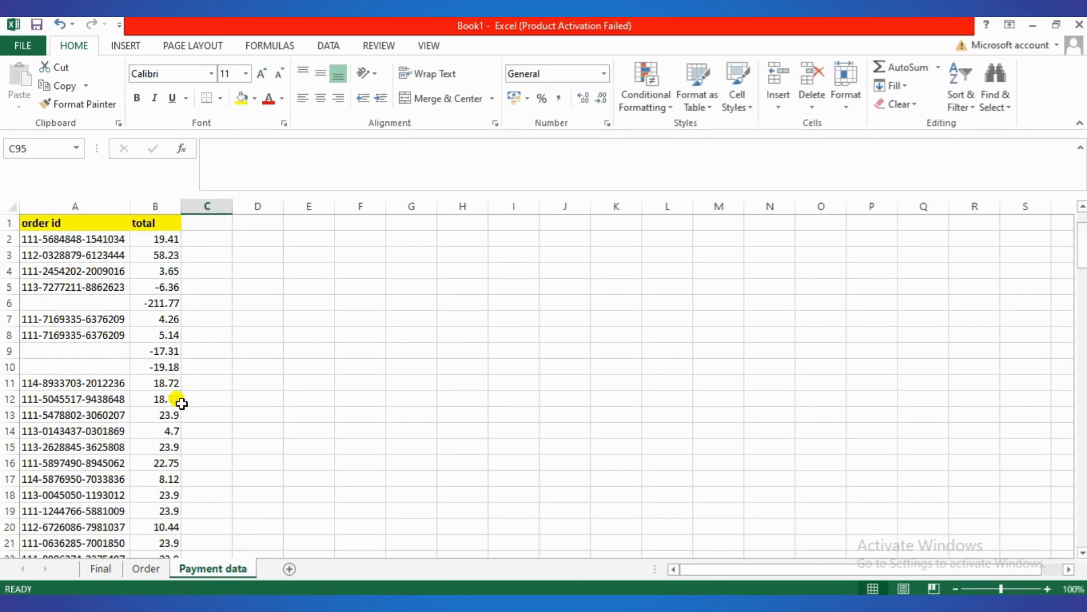
pyautogui.click(46, 228)
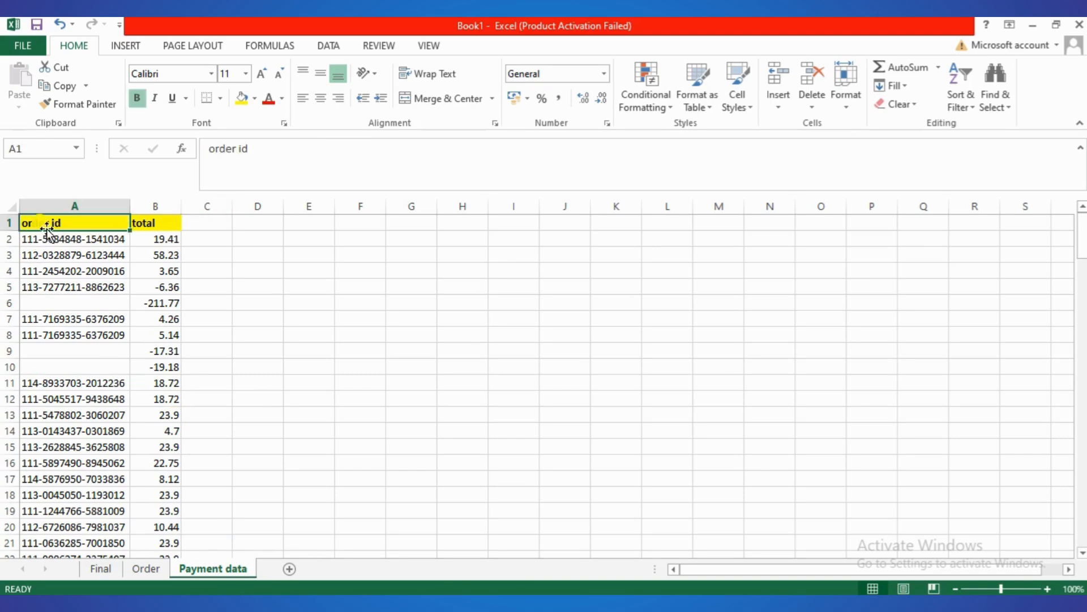
pyautogui.click(127, 47)
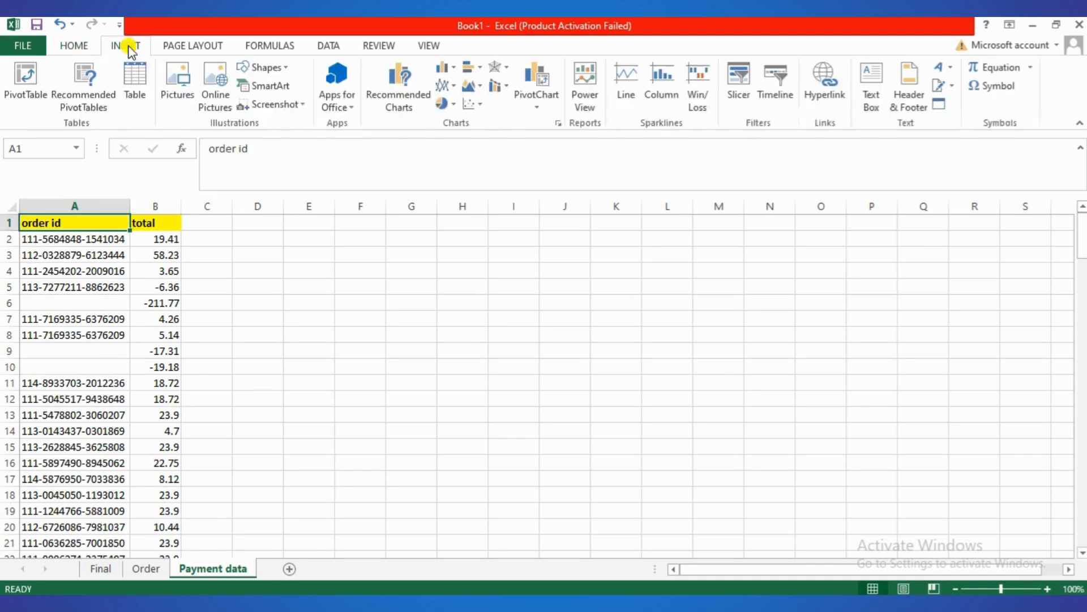
pyautogui.click(13, 101)
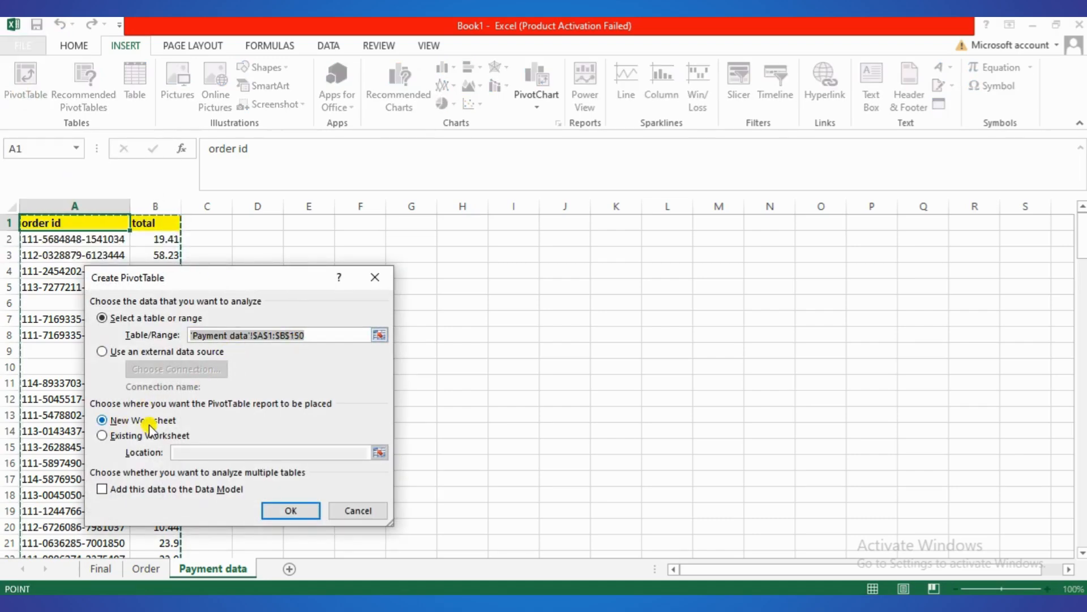
pyautogui.click(279, 517)
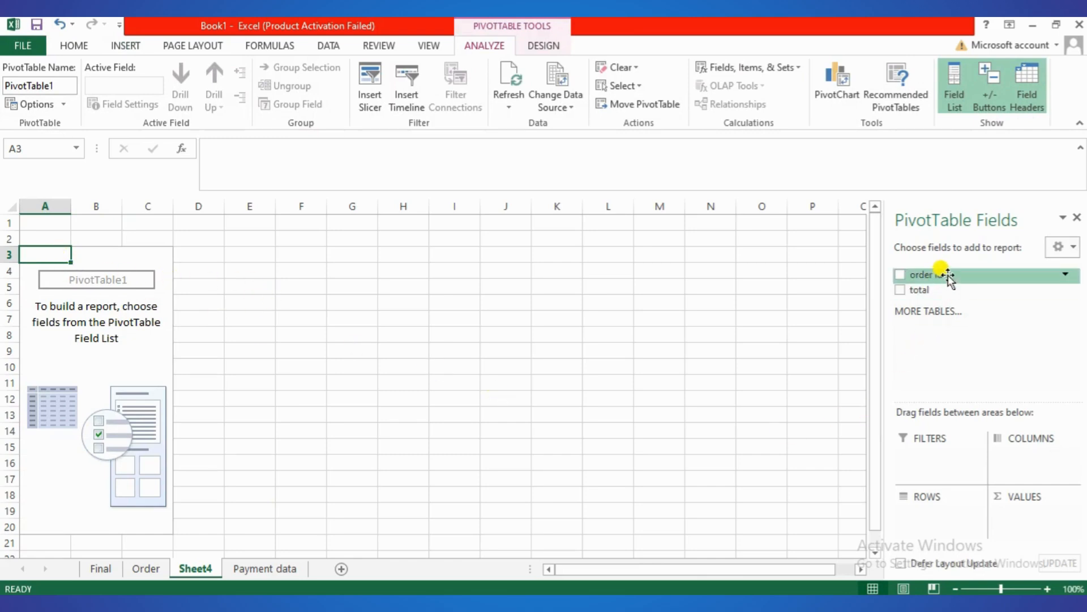
pyautogui.moveTo(946, 277); pyautogui.dragTo(929, 518)
pyautogui.moveTo(933, 290); pyautogui.dragTo(1017, 517)
# - Review the pivot table's order ids and summed totals down to the blank and Grand Total rows
pyautogui.scroll(-11, 217, 445)
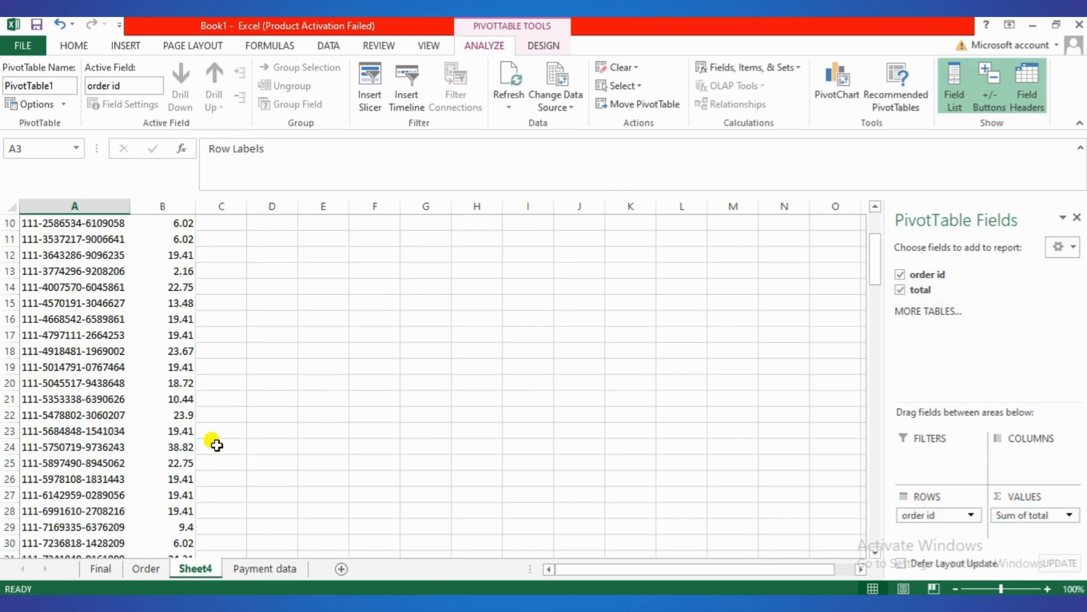
pyautogui.scroll(-15, 217, 445)
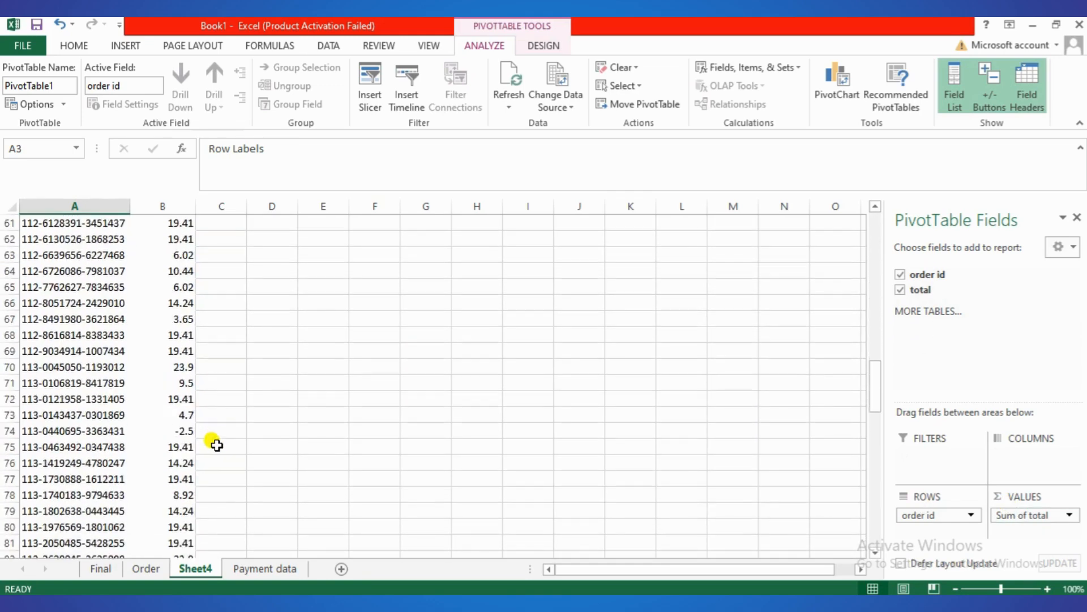
pyautogui.scroll(-16, 217, 445)
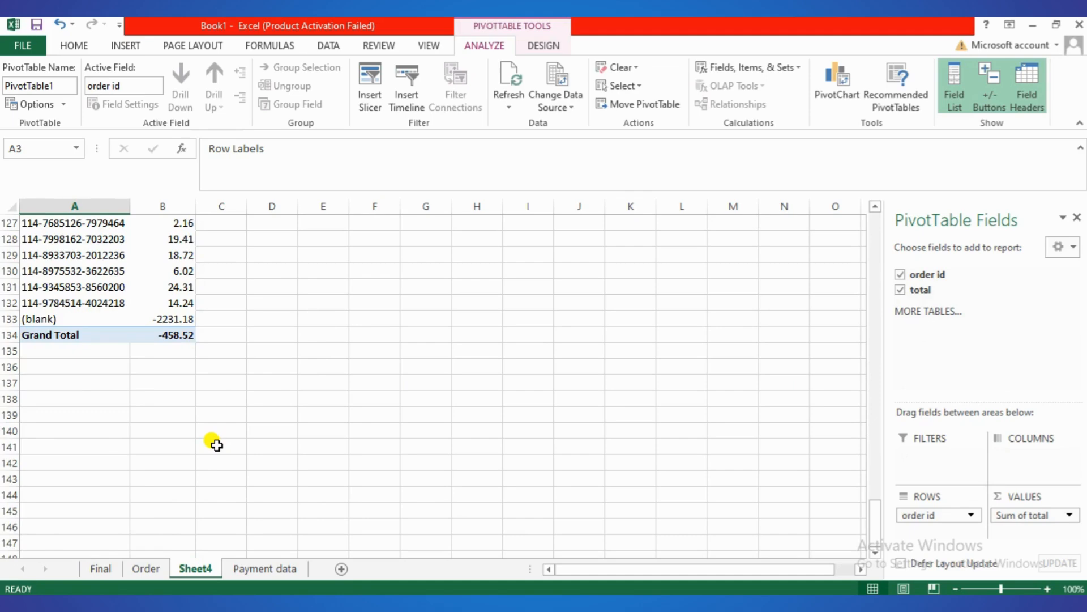
pyautogui.click(79, 321)
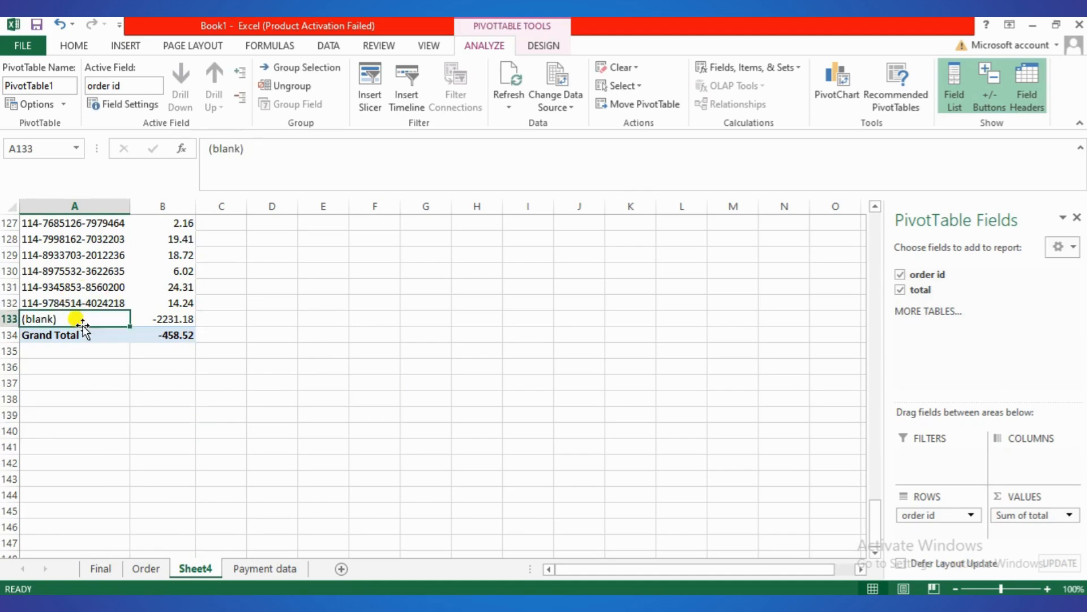
pyautogui.click(171, 321)
pyautogui.scroll(20, 171, 321)
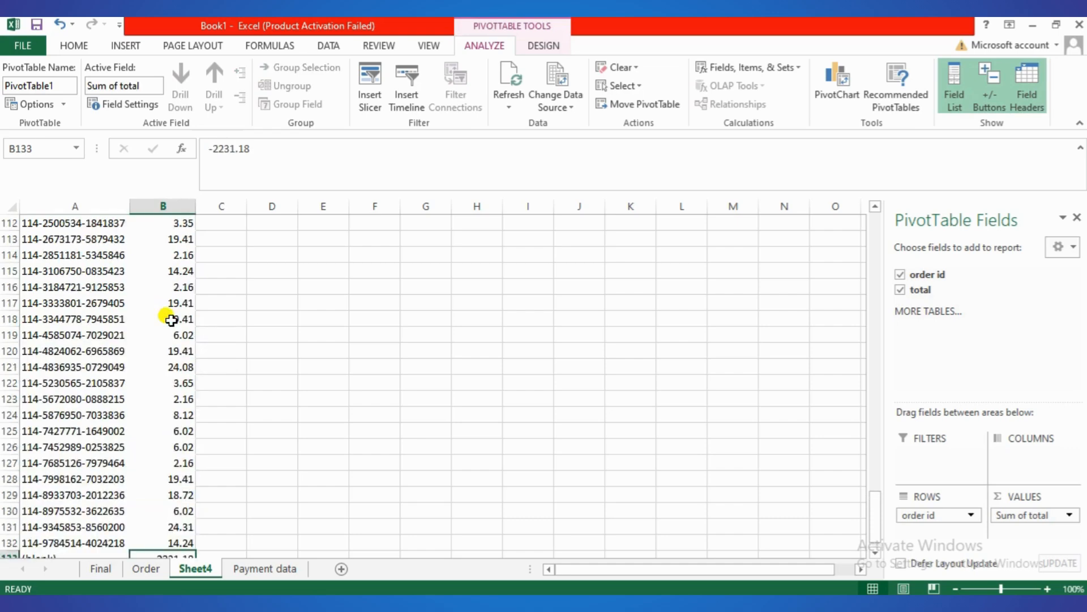
pyautogui.scroll(8, 171, 320)
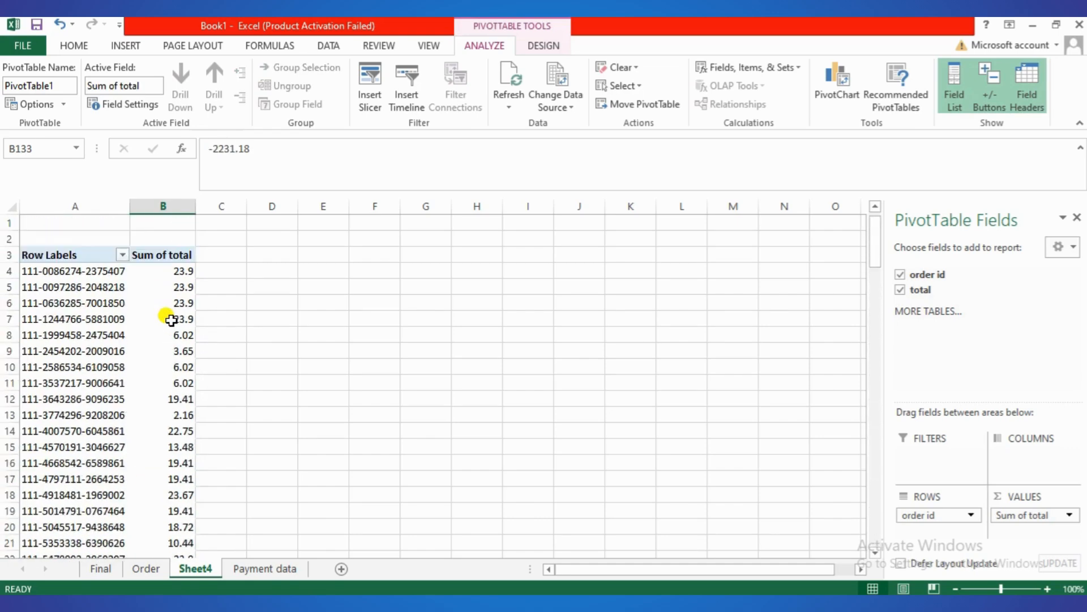
pyautogui.scroll(-2, 171, 320)
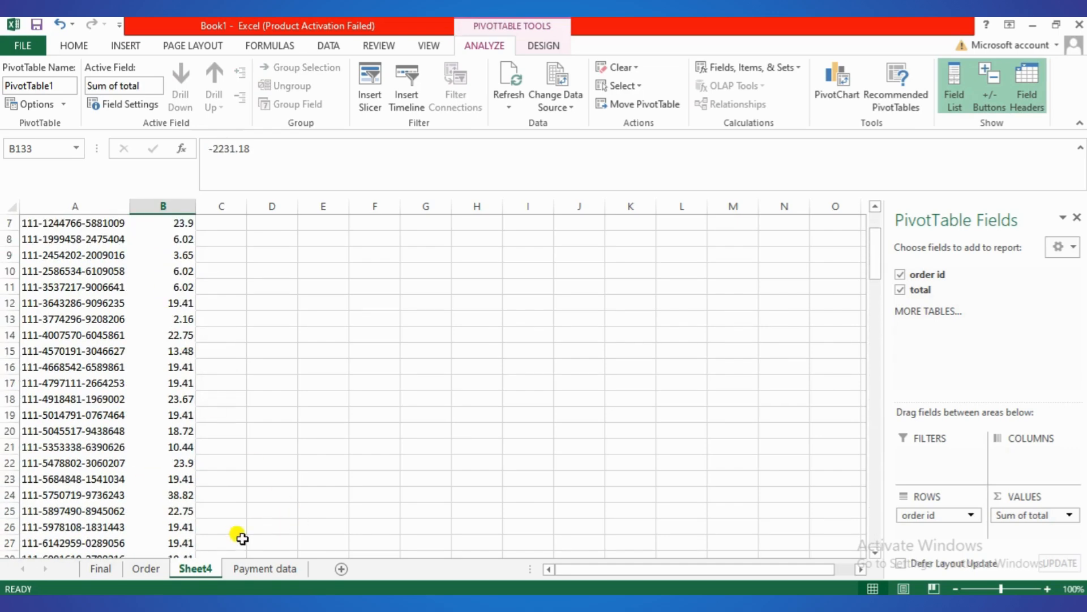
# - Rename the pivot table's sheet as Payment Pivot Values
pyautogui.doubleClick(195, 569)
pyautogui.write('Payment Pi')
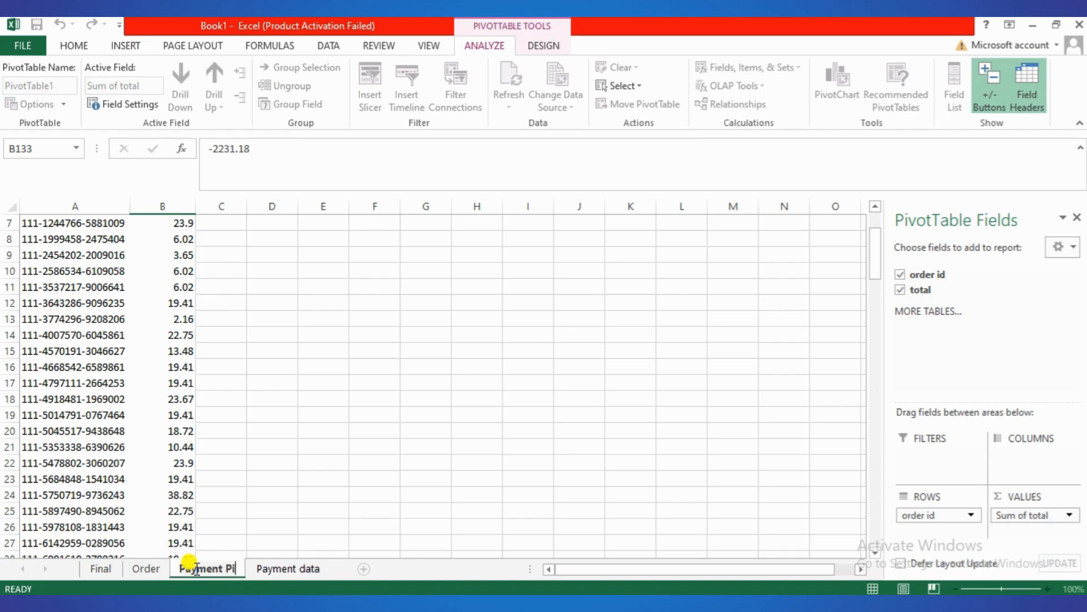
pyautogui.write('vot Values')
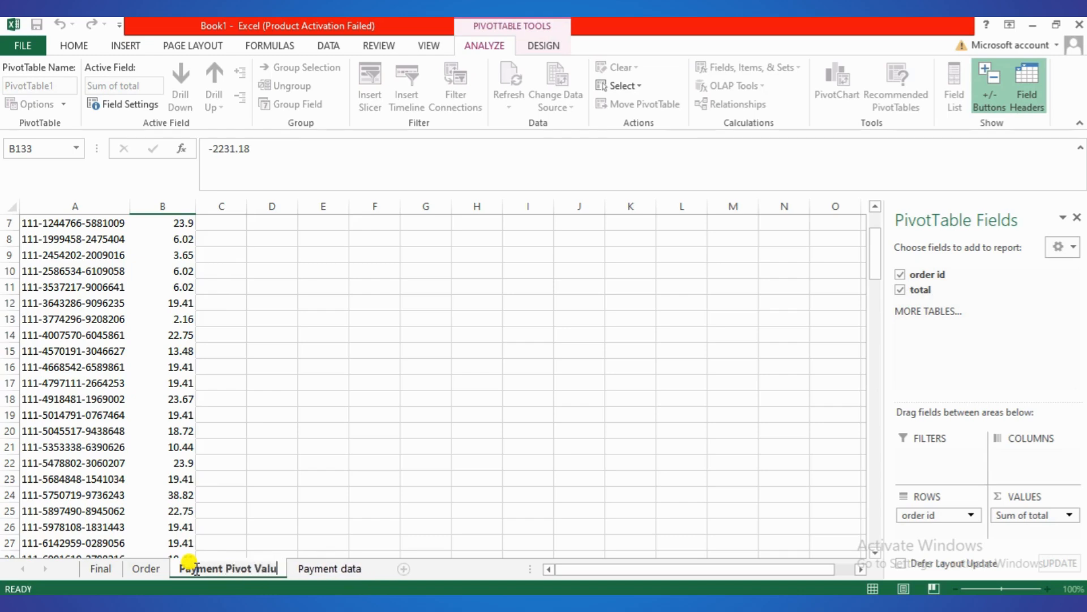
# - Add the header Payment Received in D1 of the Final sheet and fit column D to its width
pyautogui.click(97, 568)
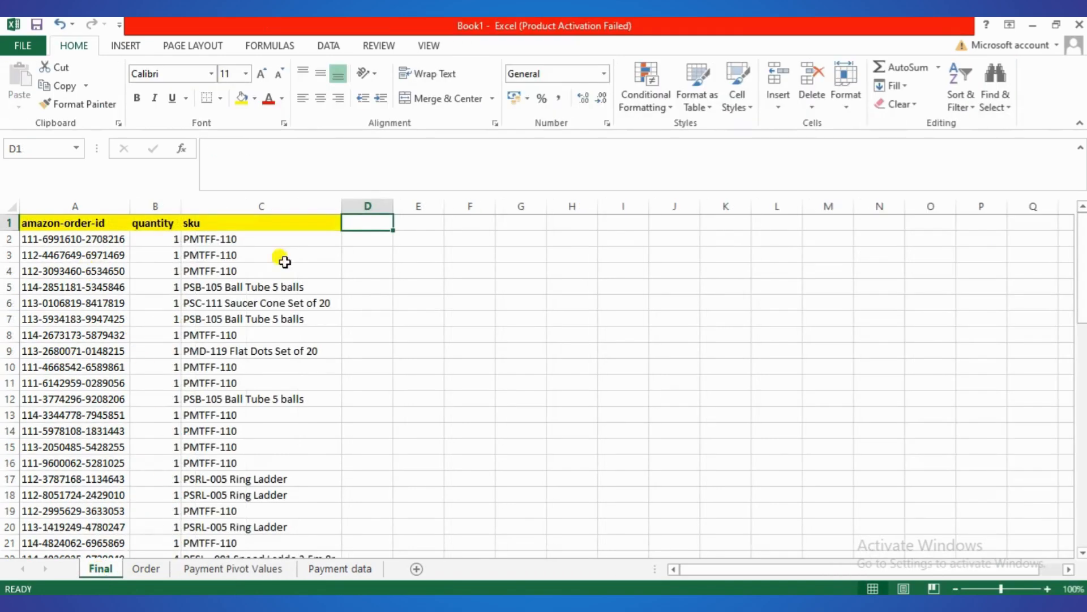
pyautogui.write('Payment Received')
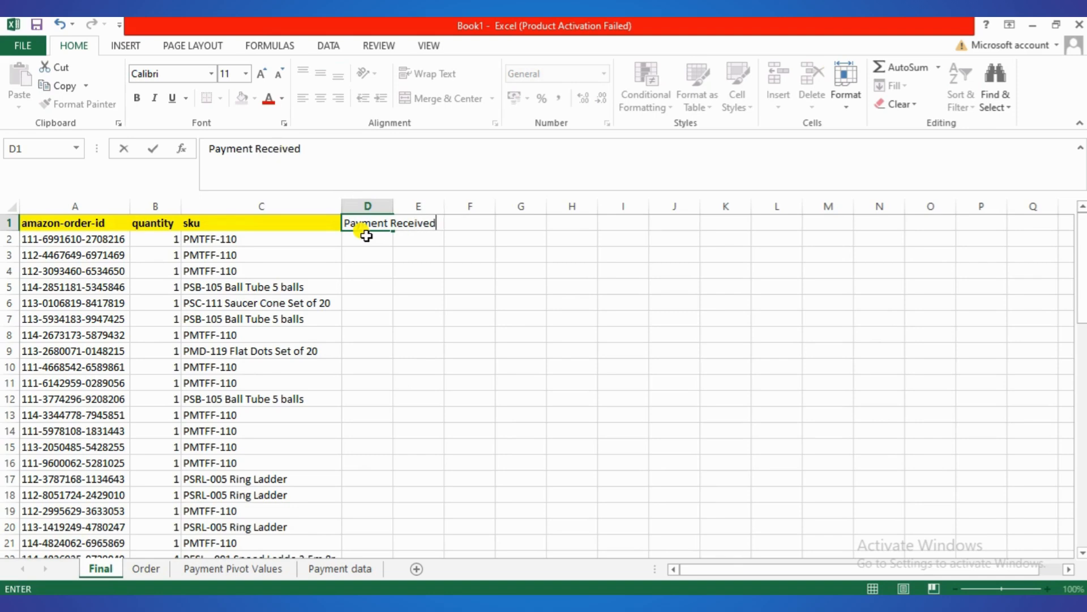
pyautogui.click(377, 206)
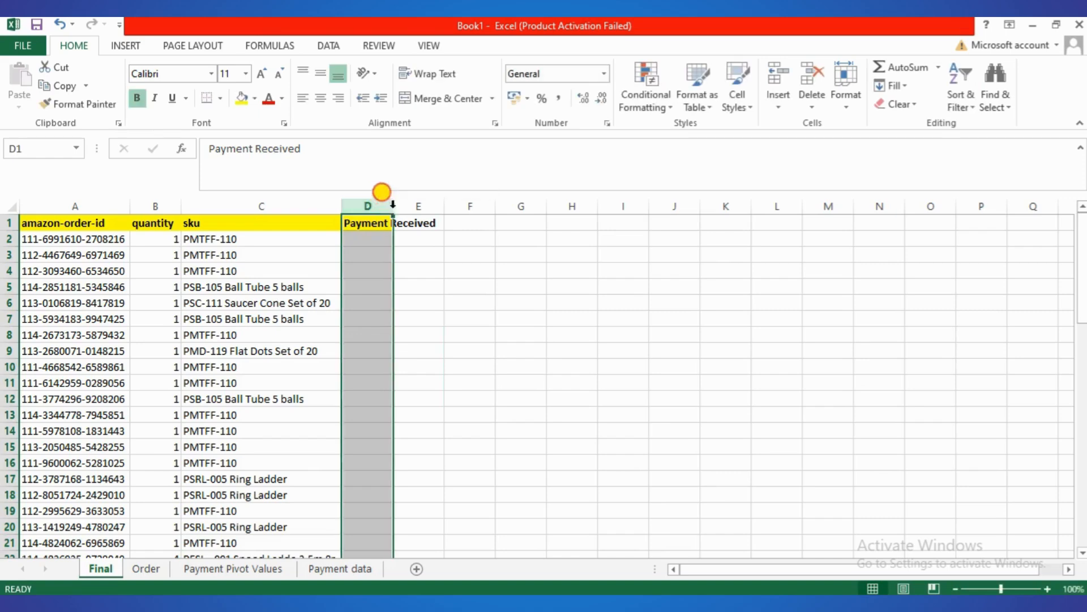
pyautogui.doubleClick(393, 206)
# - Enter =VLOOKUP(A2,'Payment Pivot Values'!A3:B132,2,0) in D2 of the Final sheet to fetch the order's payment
pyautogui.click(379, 243)
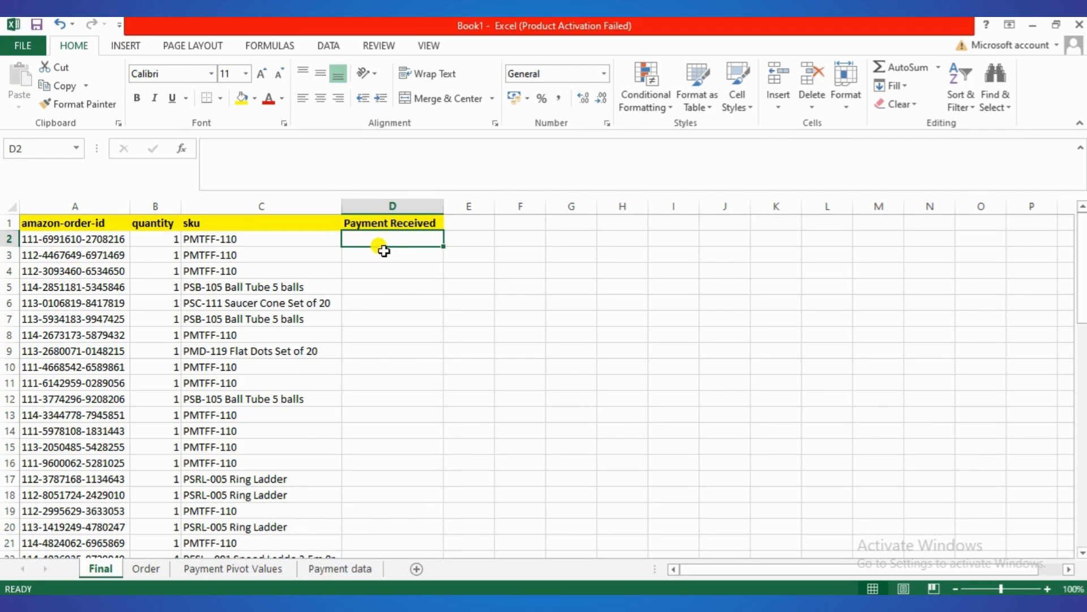
pyautogui.write('=')
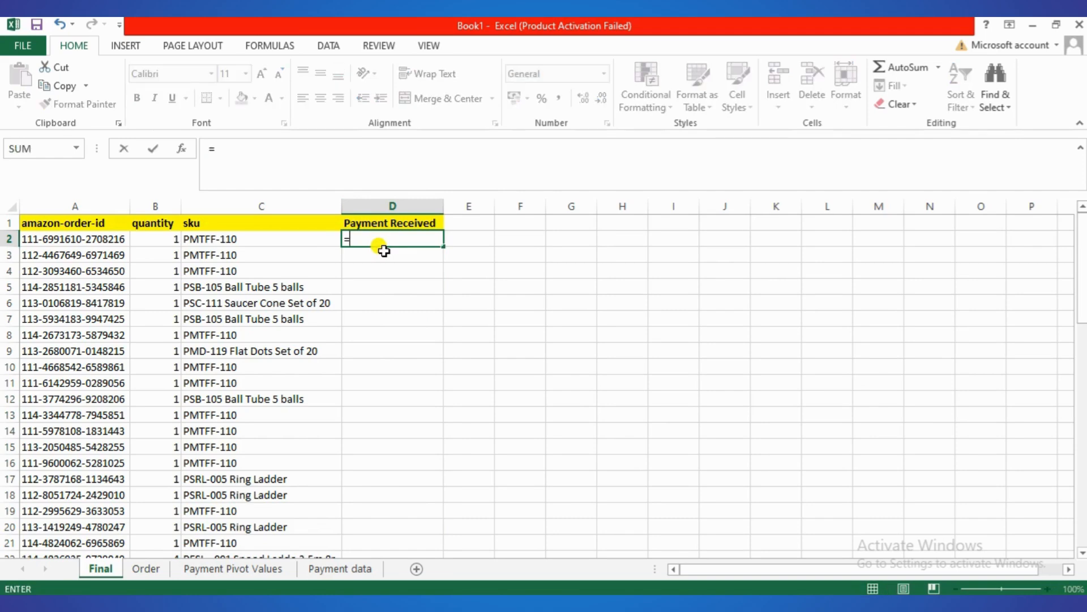
pyautogui.write('vl')
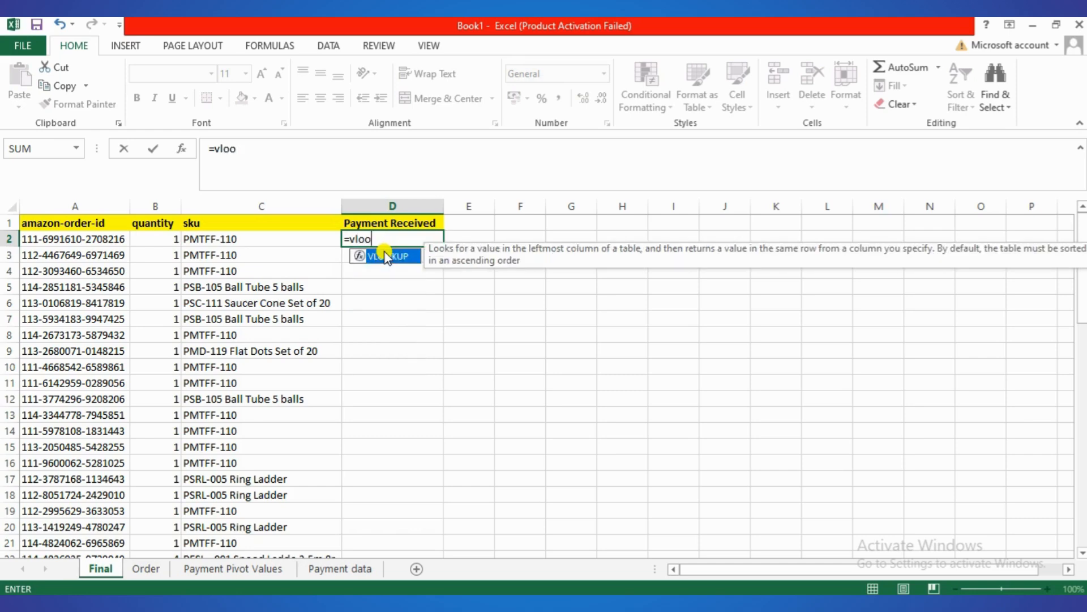
pyautogui.write('oo')
pyautogui.doubleClick(386, 256)
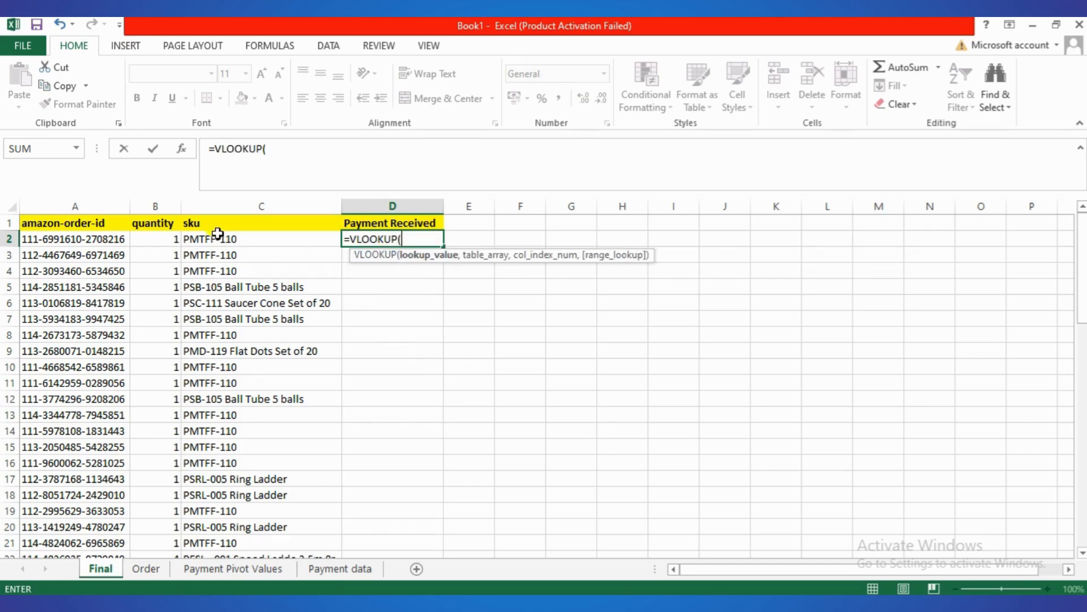
pyautogui.click(102, 238)
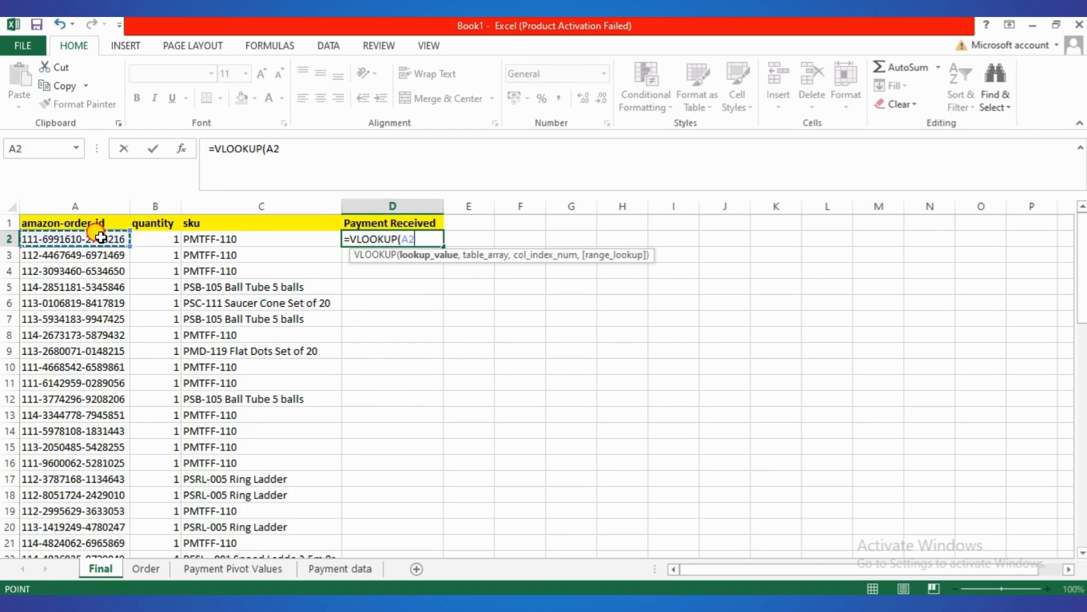
pyautogui.write(',')
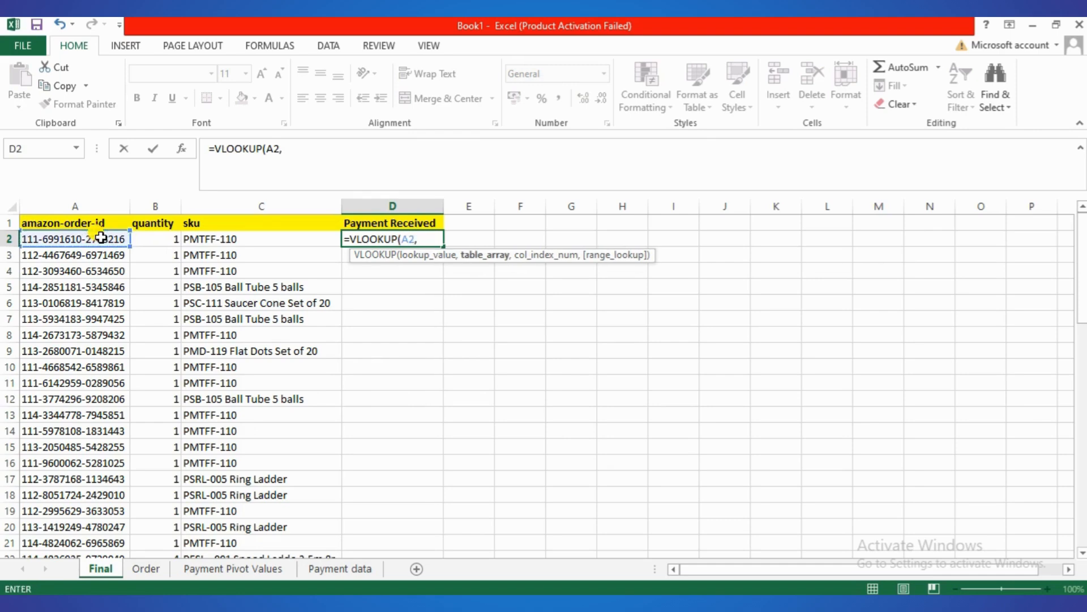
pyautogui.click(230, 576)
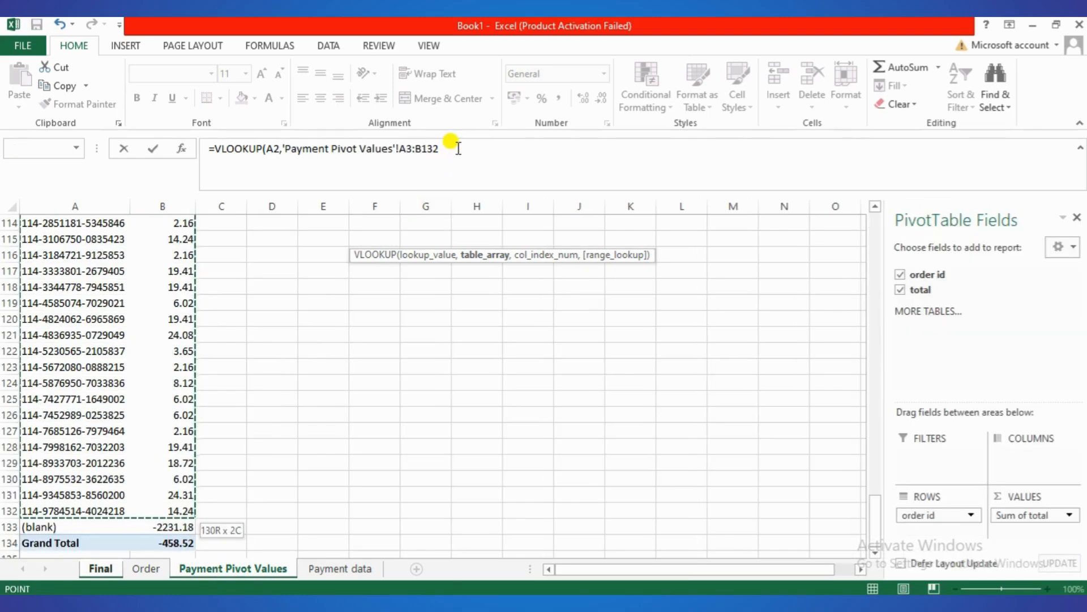
pyautogui.write(',2')
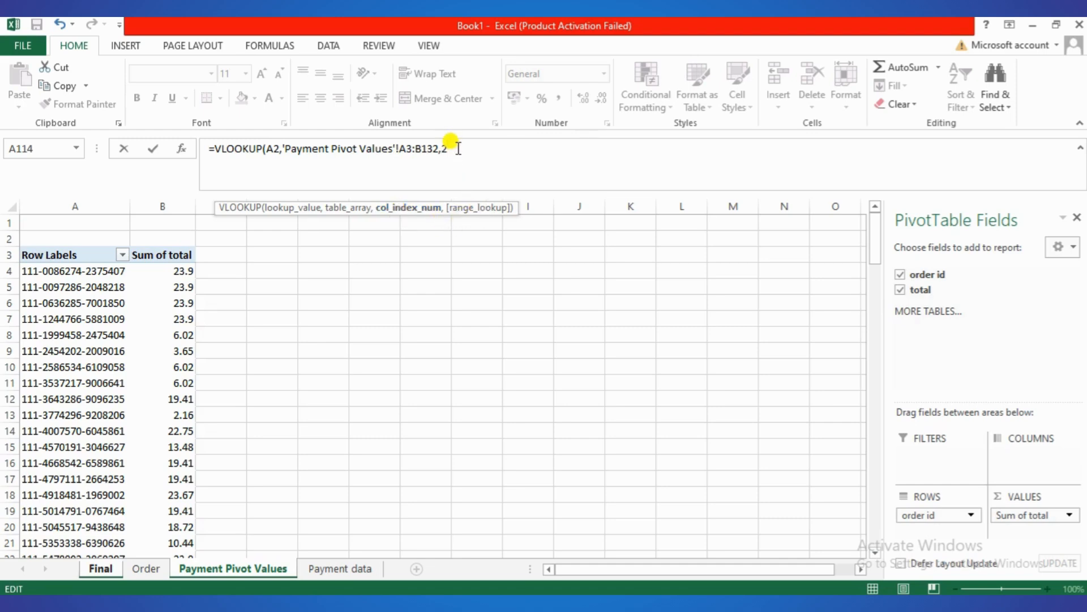
pyautogui.write(',0')
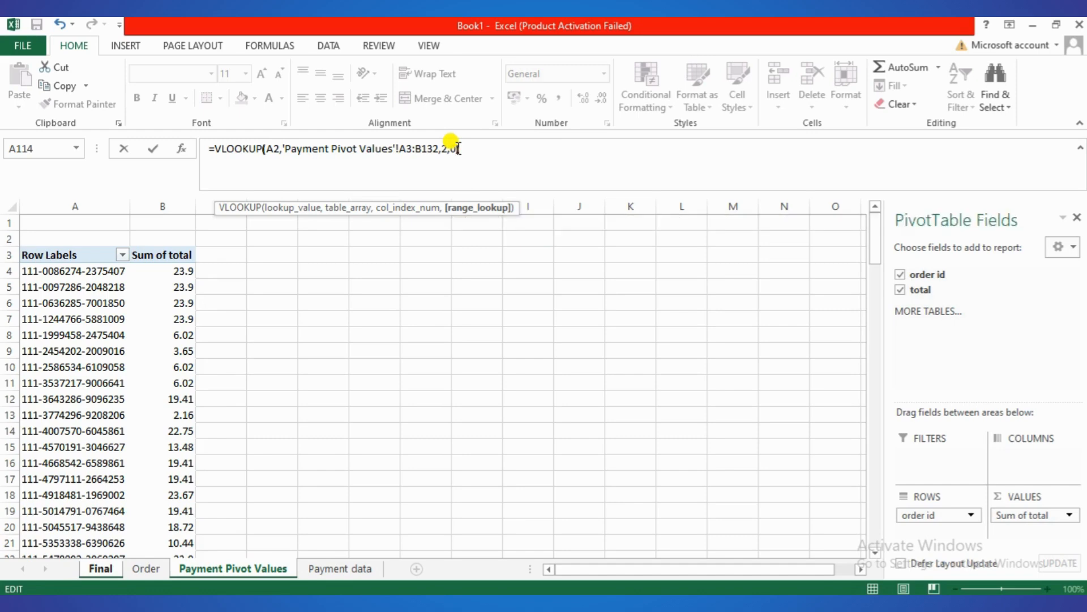
pyautogui.press('Return')
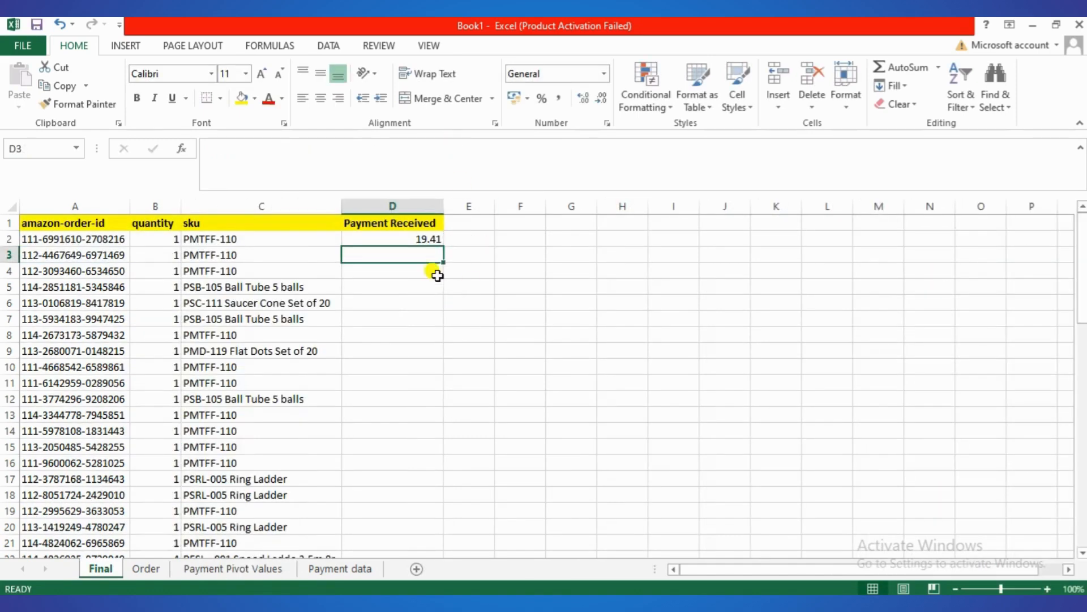
# - Check the D2 lookup by copying the order id from A2 and finding all its matches on the Payment Pivot Values sheet
pyautogui.click(408, 238)
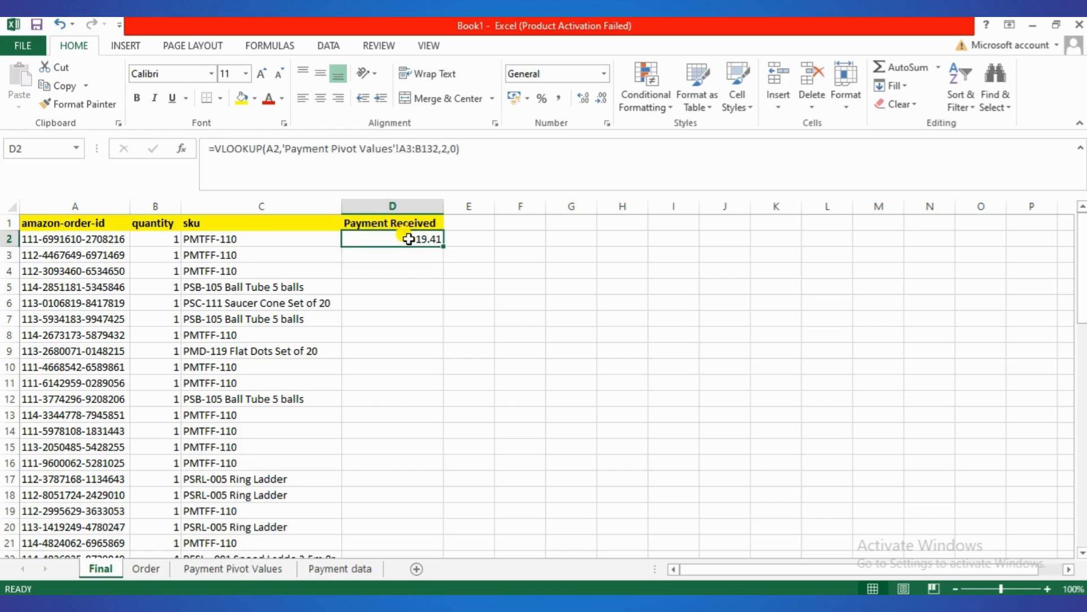
pyautogui.click(93, 237)
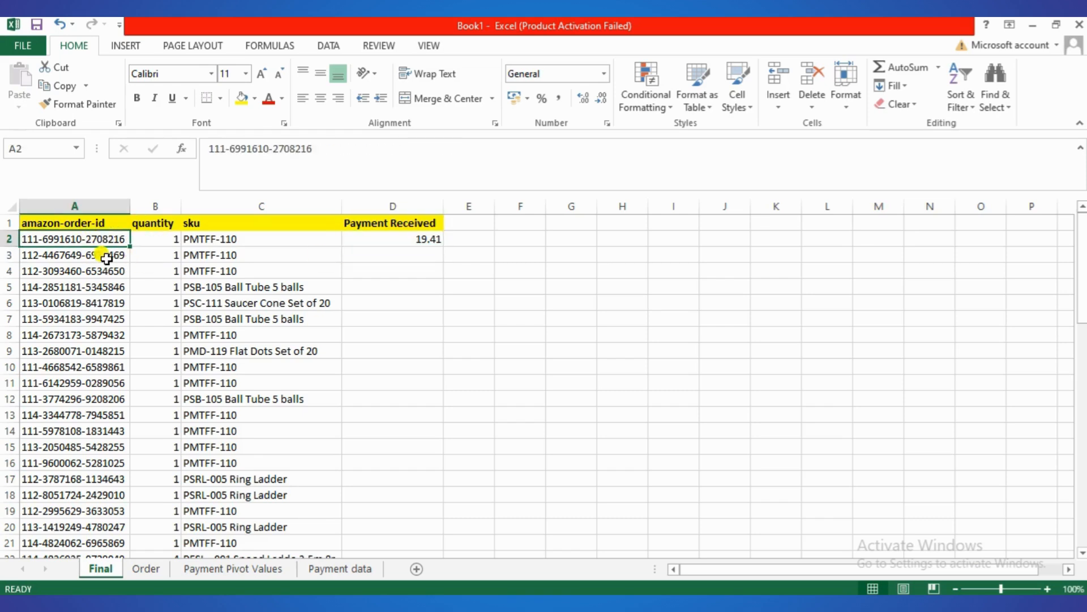
pyautogui.hotkey('ctrl', 'c')
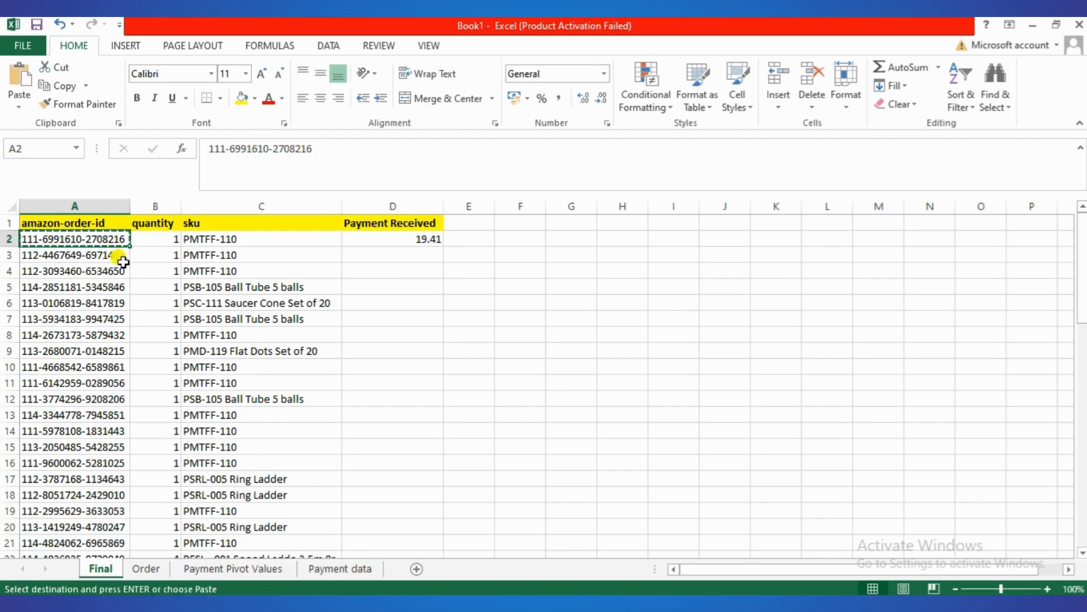
pyautogui.click(264, 567)
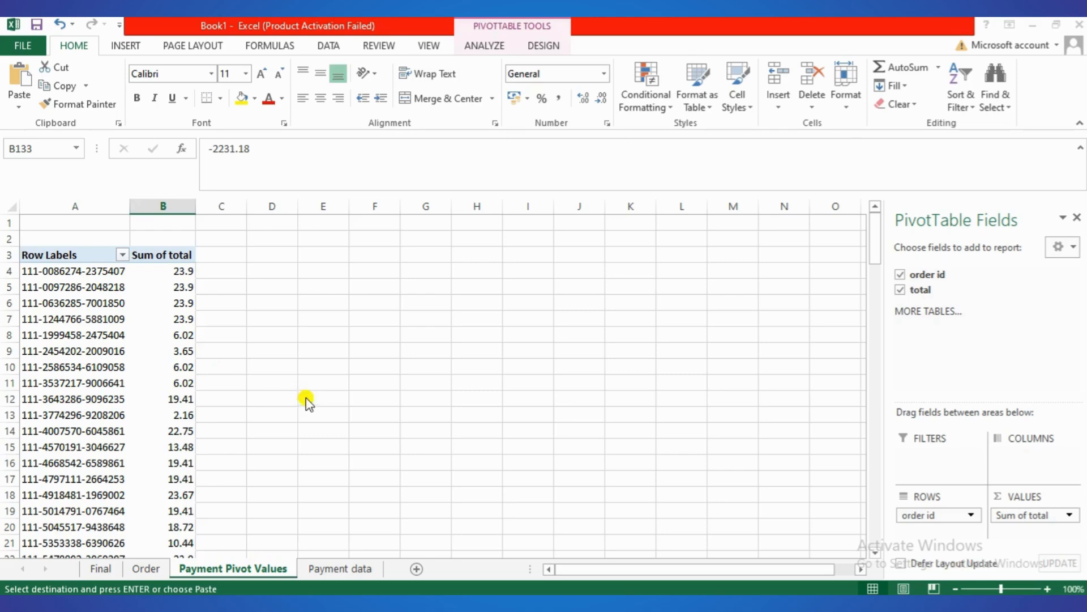
pyautogui.hotkey('ctrl', 'f')
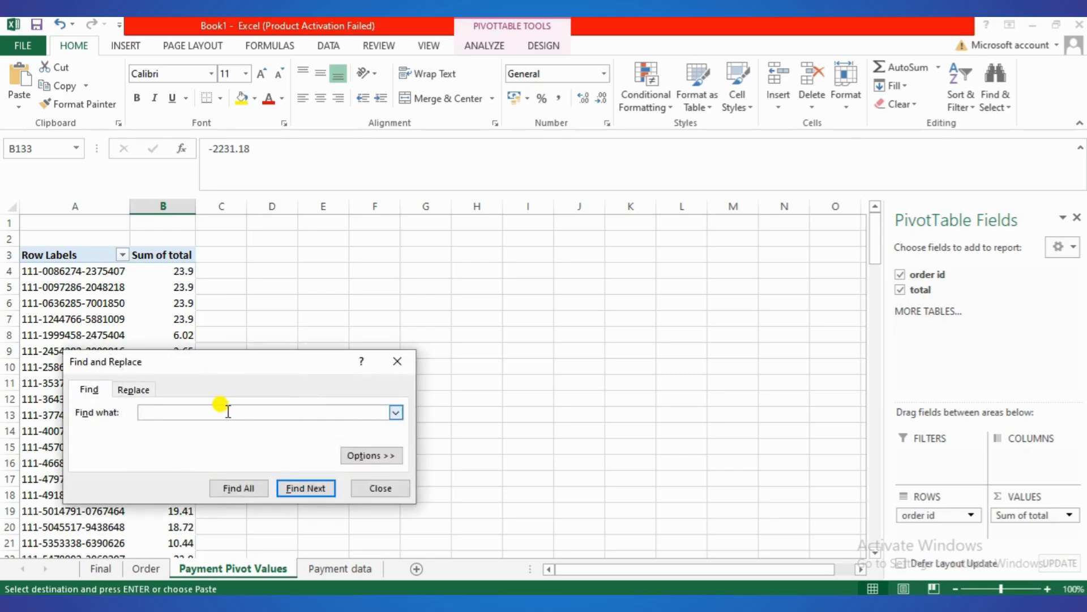
pyautogui.hotkey('ctrl', 'v')
pyautogui.click(239, 491)
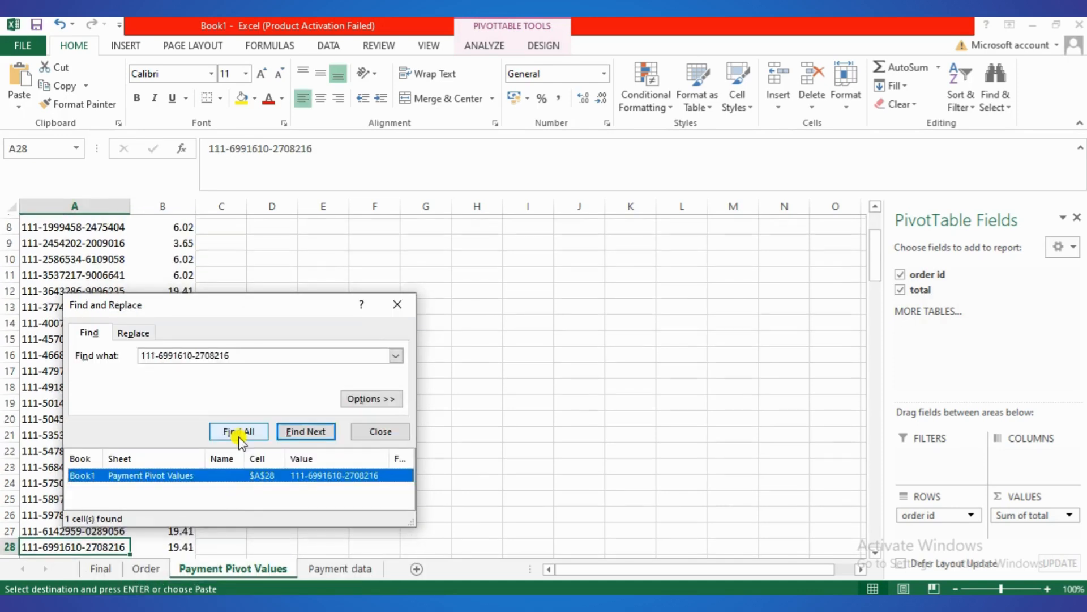
# - Close the search and compare the payment beside the found order id on Payment Pivot Values with D2 on the Final sheet
pyautogui.click(398, 304)
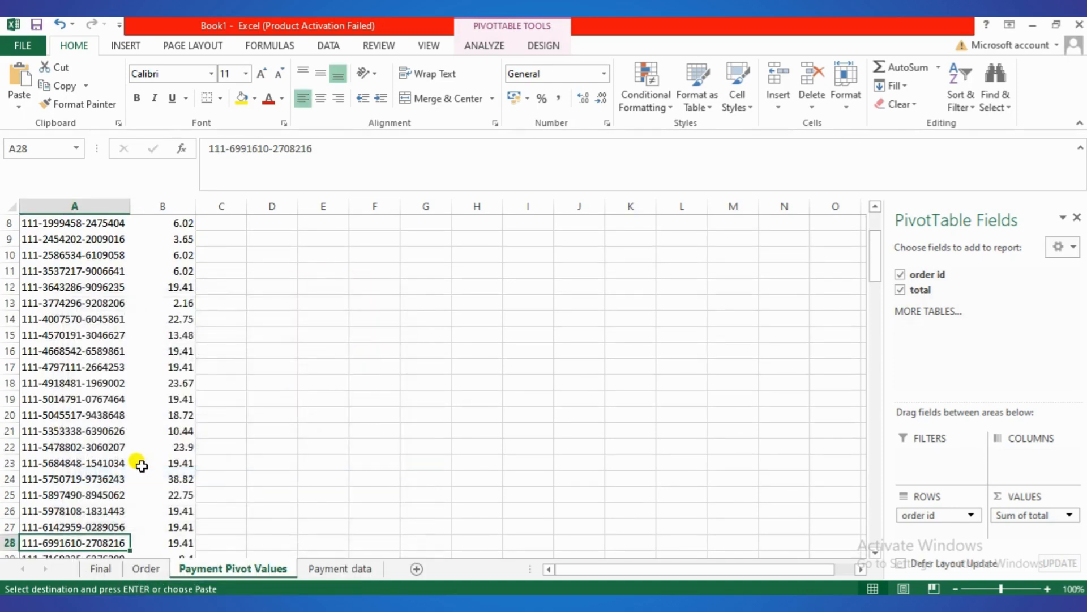
pyautogui.scroll(-2, 142, 466)
pyautogui.click(166, 446)
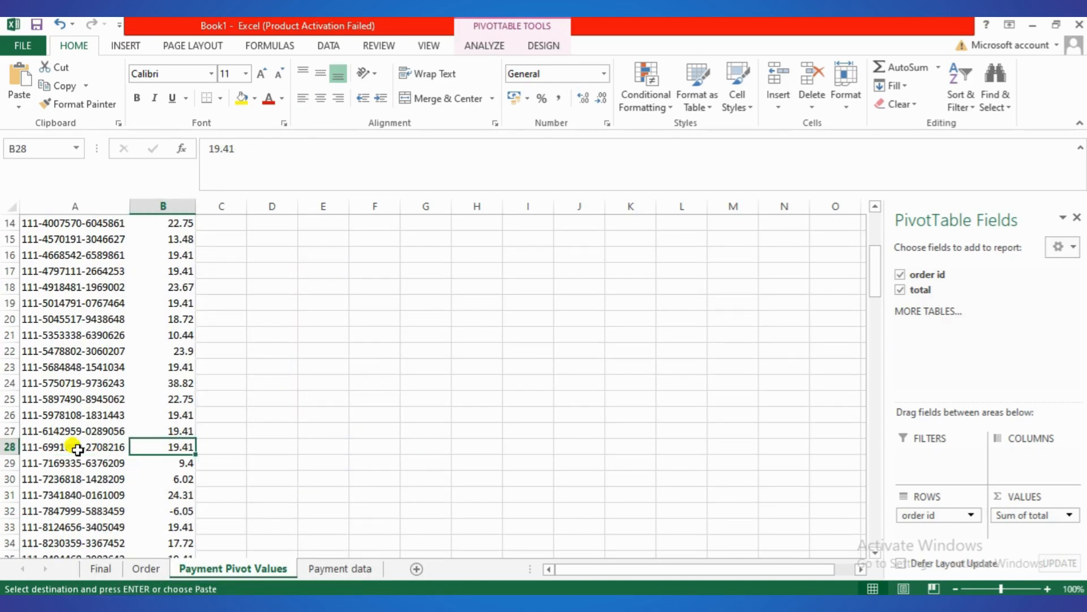
pyautogui.click(101, 568)
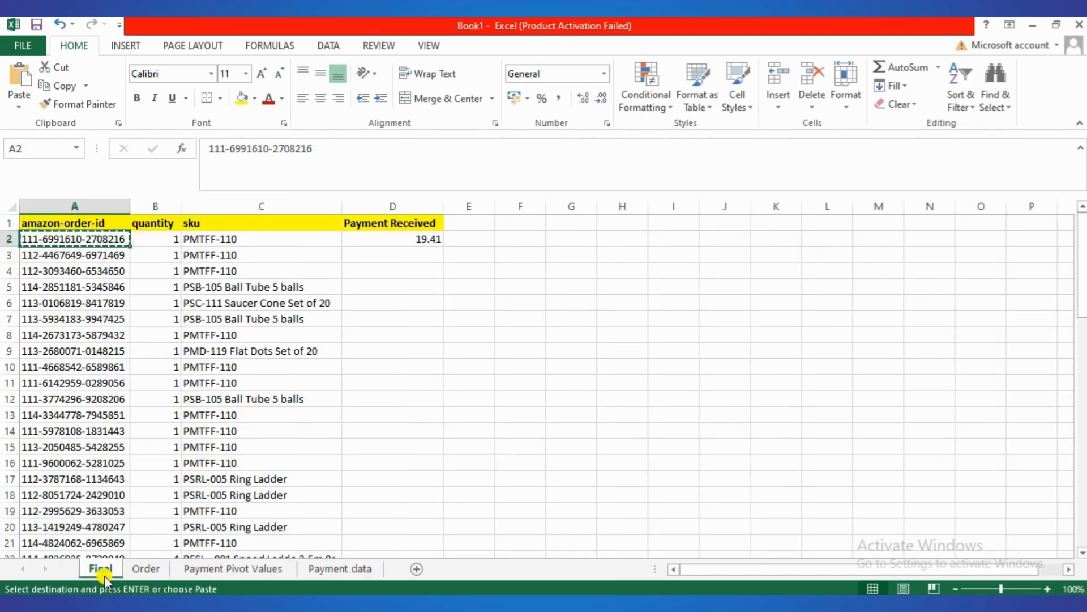
pyautogui.click(401, 236)
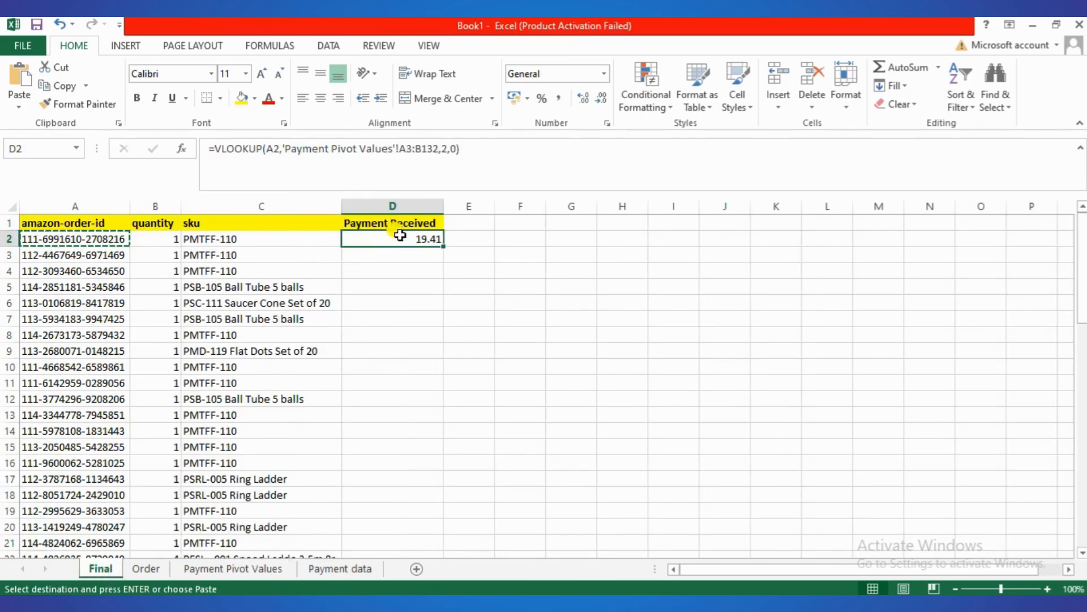
# - Review the order rows on the Final sheet and the table range used in the D2 lookup formula
pyautogui.scroll(-4, 396, 302)
pyautogui.scroll(-19, 396, 302)
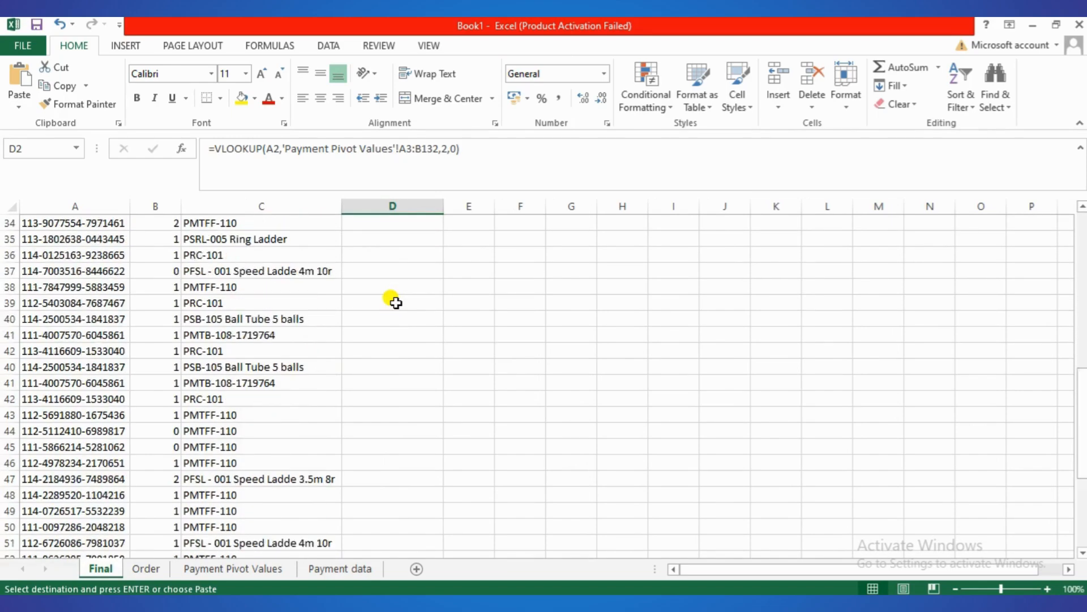
pyautogui.scroll(20, 396, 303)
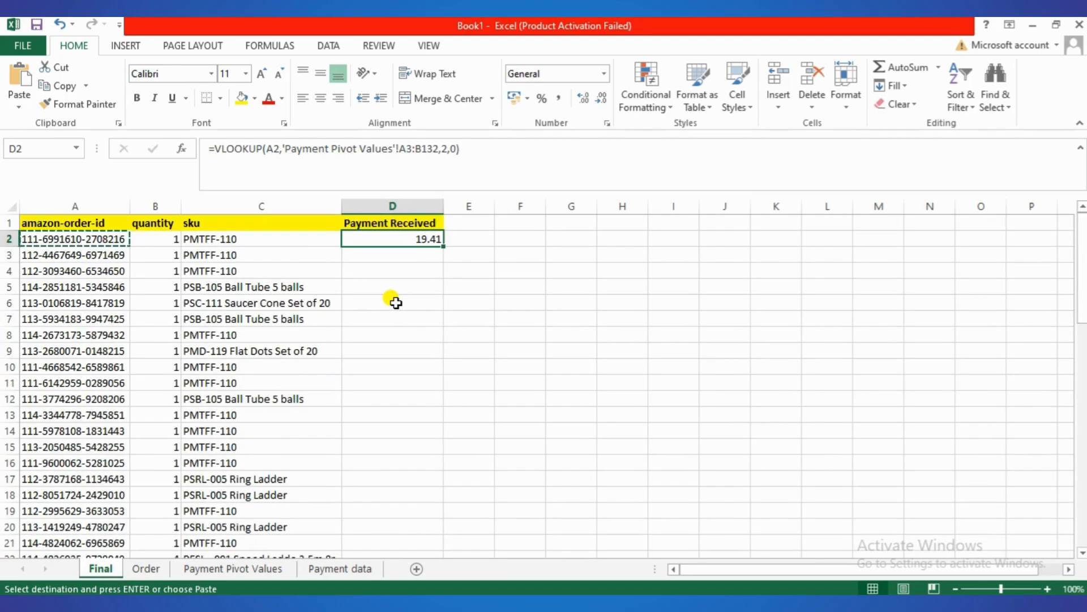
pyautogui.click(400, 152)
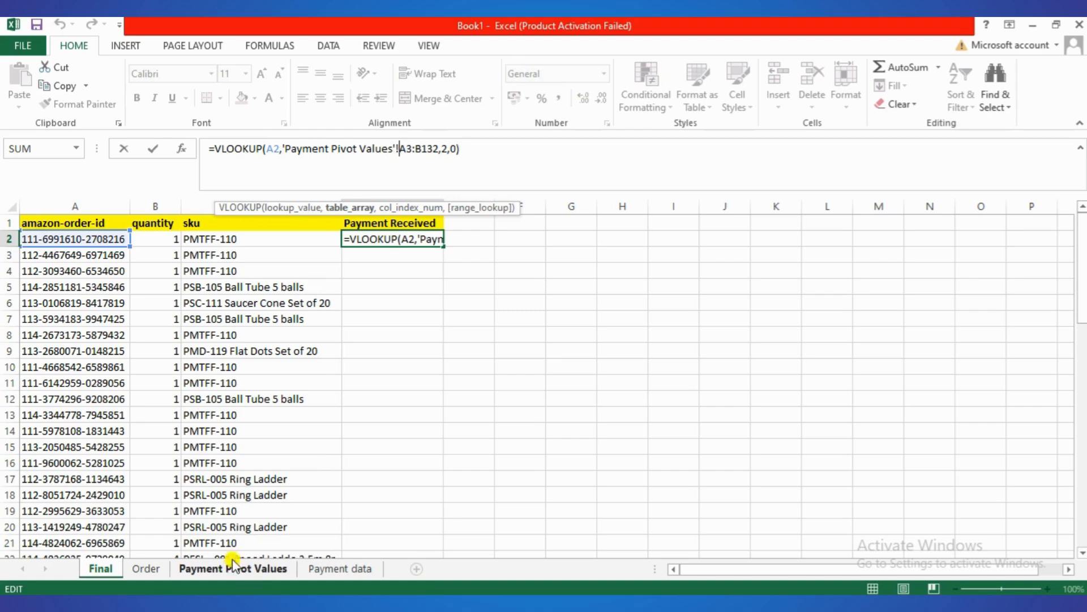
pyautogui.press('Return')
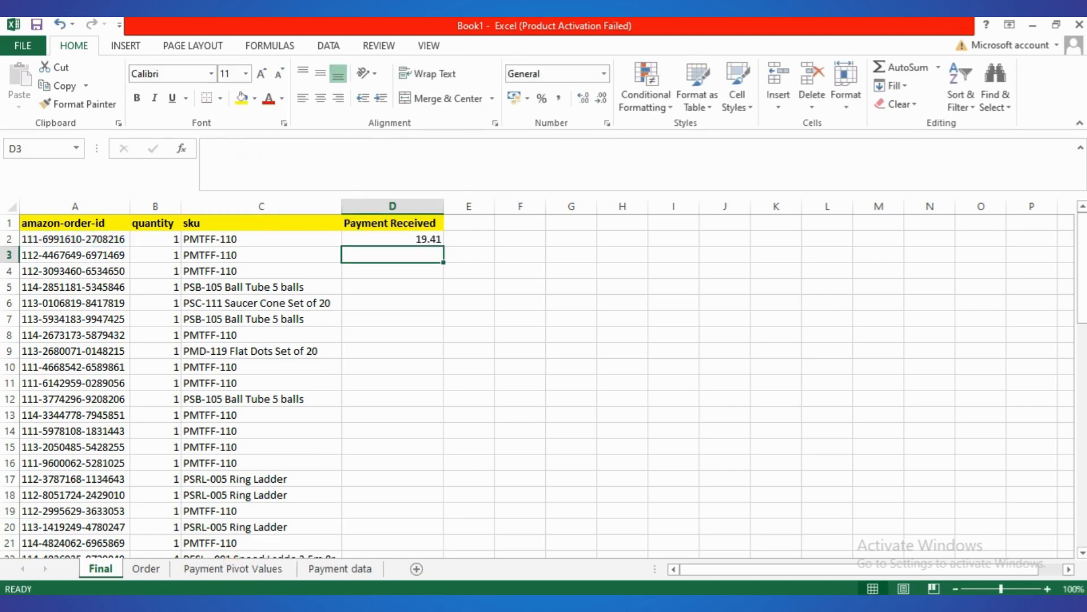
# - Check rows 3 and 132 on the Payment Pivot Values sheet as the start and end of the lookup range
pyautogui.click(207, 571)
pyautogui.scroll(5, 136, 396)
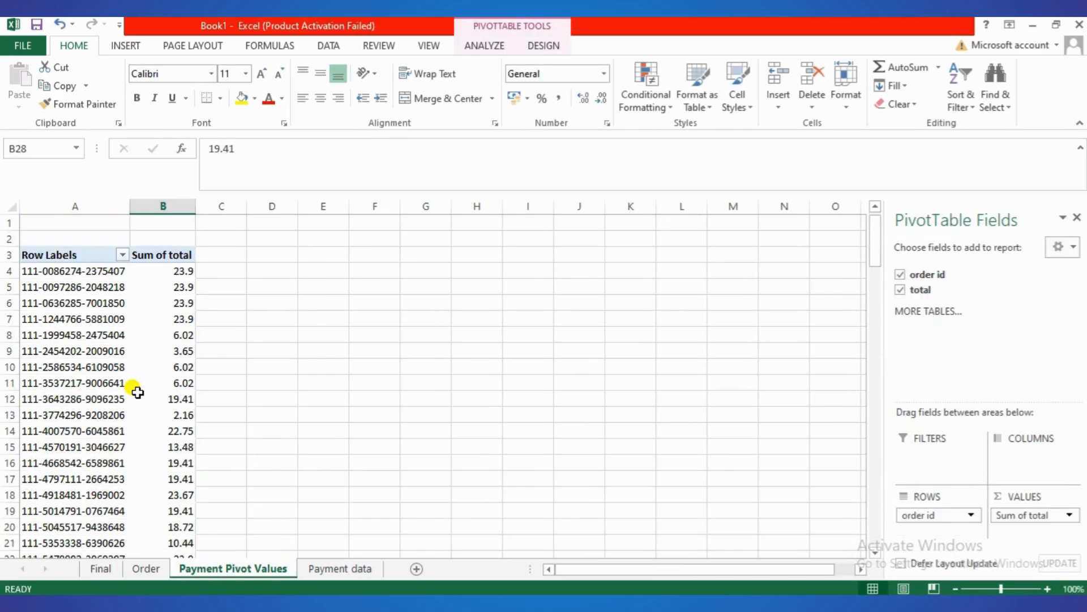
pyautogui.click(7, 254)
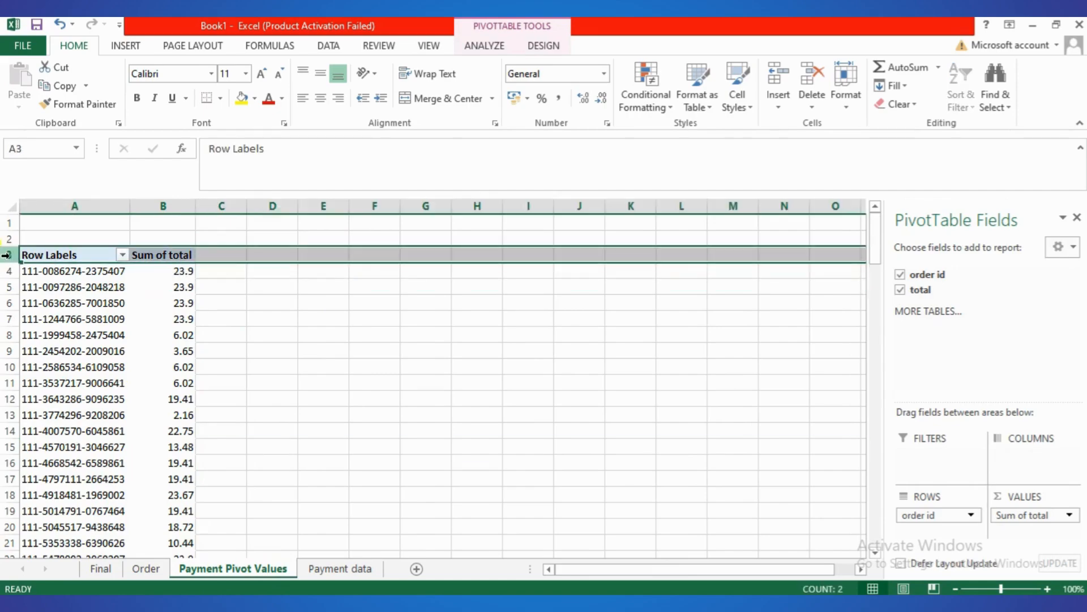
pyautogui.scroll(-20, 27, 342)
pyautogui.scroll(-20, 27, 344)
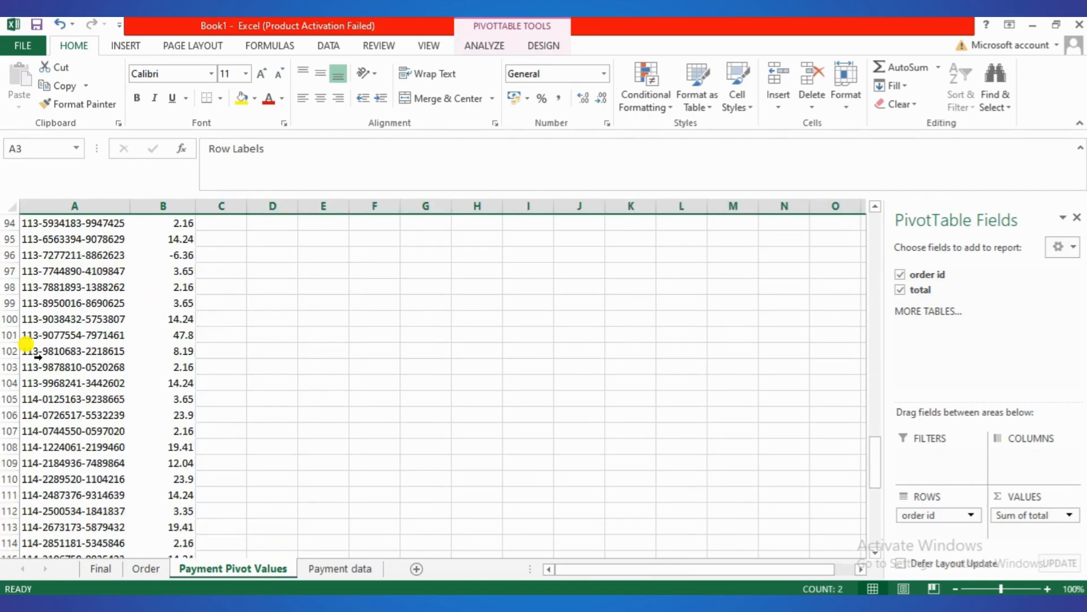
pyautogui.scroll(2, 27, 344)
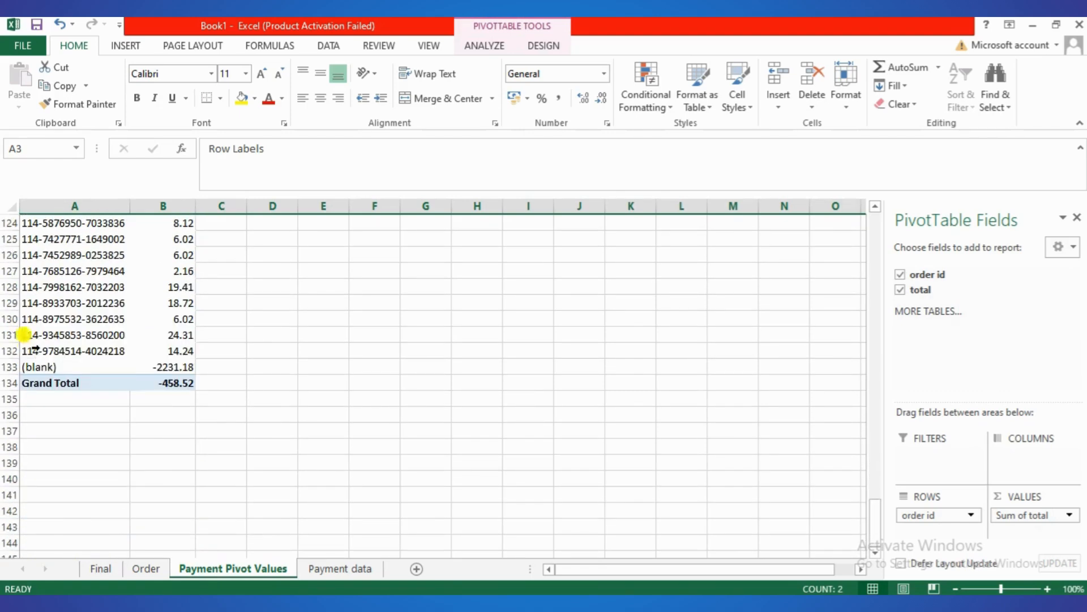
pyautogui.click(3, 351)
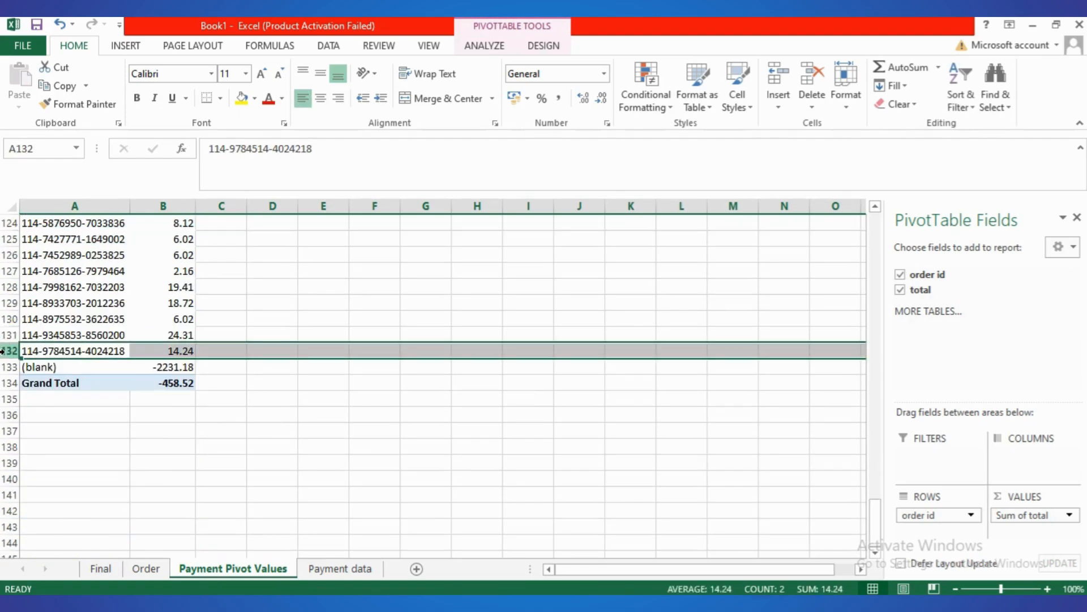
pyautogui.click(101, 568)
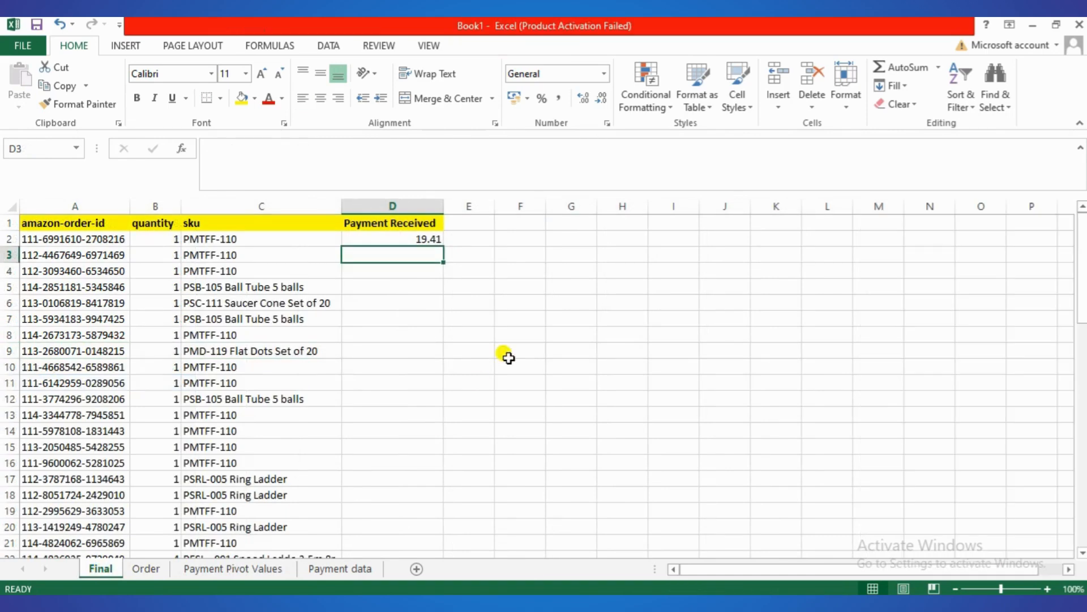
# - Make the lookup range in the Final sheet's D2 formula absolute as 'Payment Pivot Values'!$A$3:$B$132
pyautogui.click(433, 239)
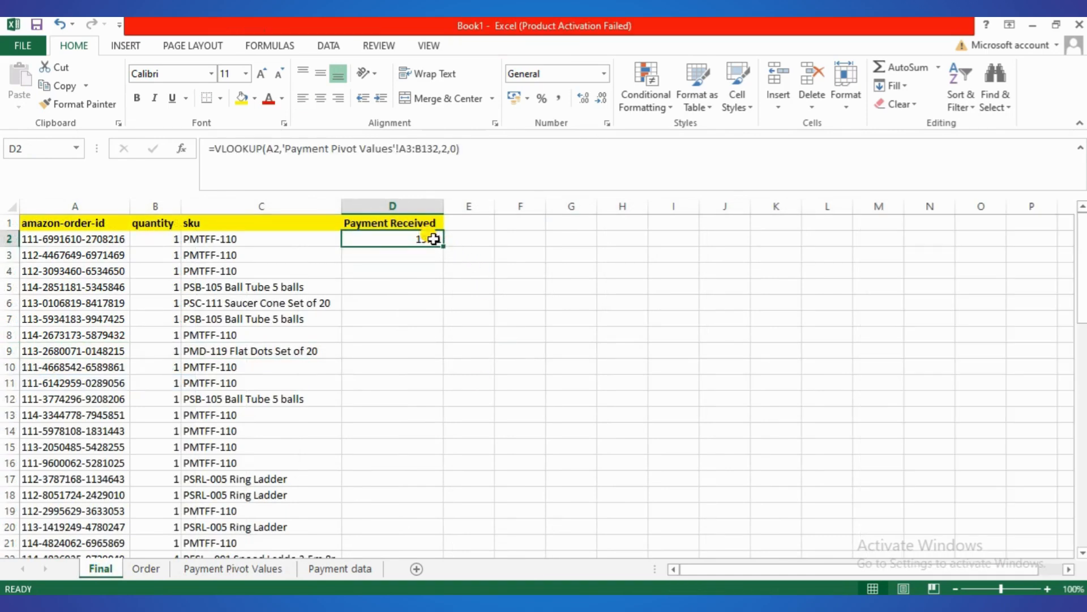
pyautogui.click(400, 149)
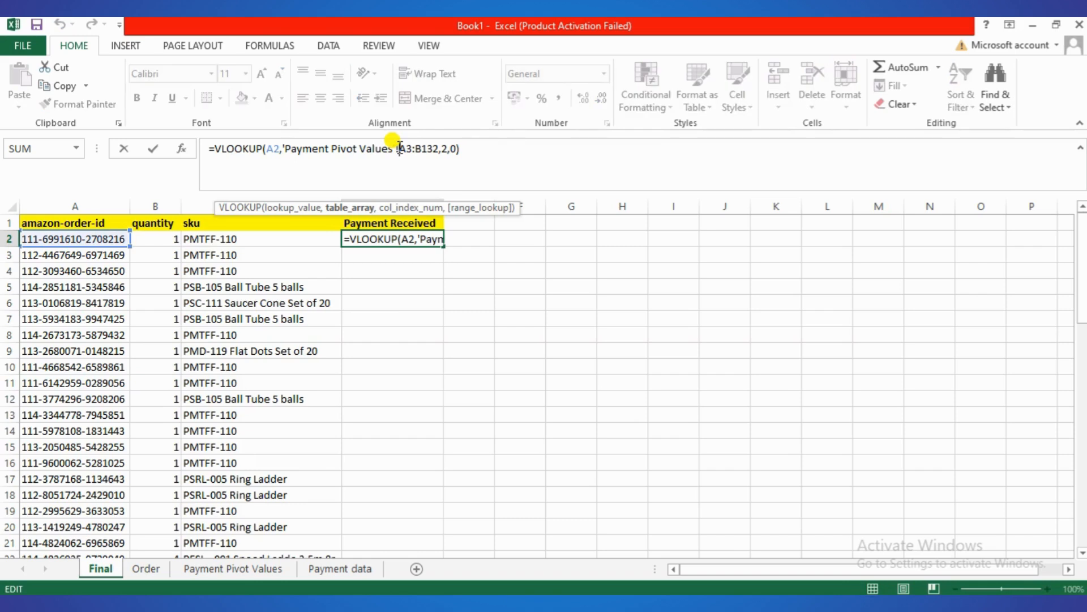
pyautogui.press('F4')
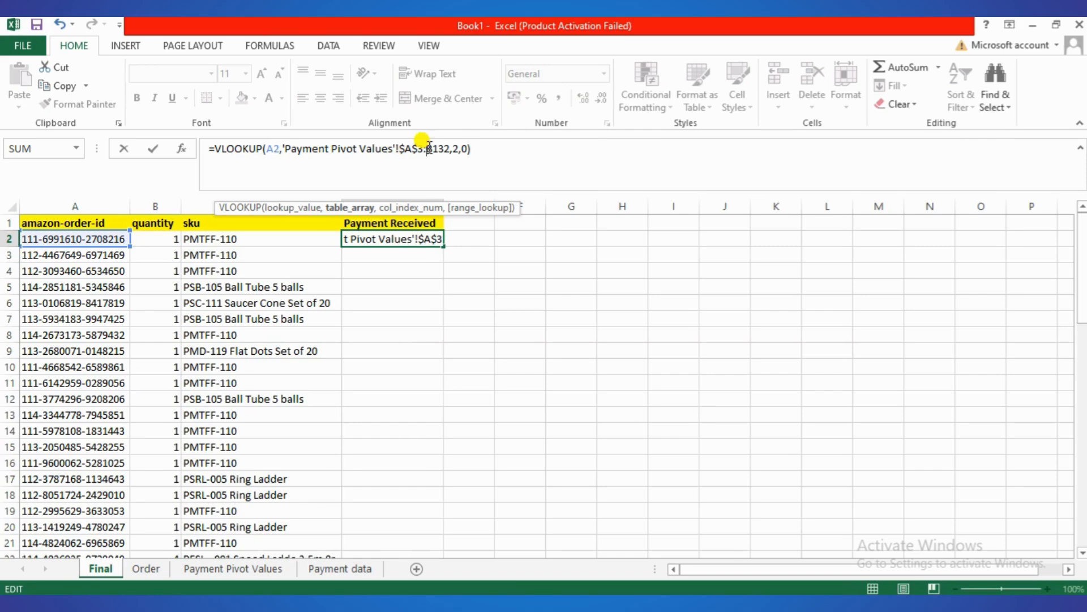
pyautogui.click(429, 149)
pyautogui.press('F4')
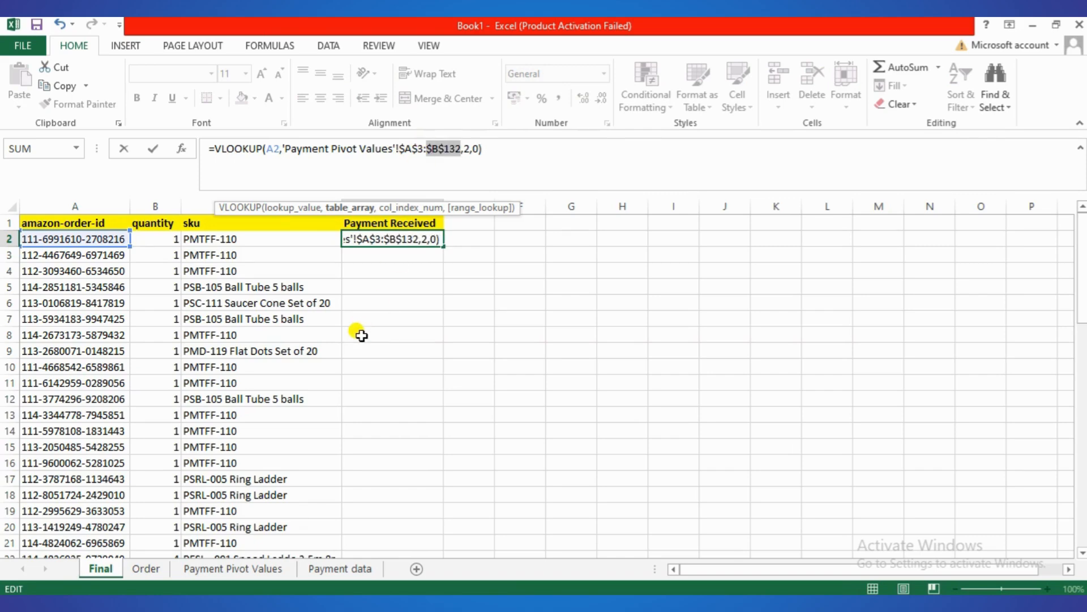
pyautogui.press('Return')
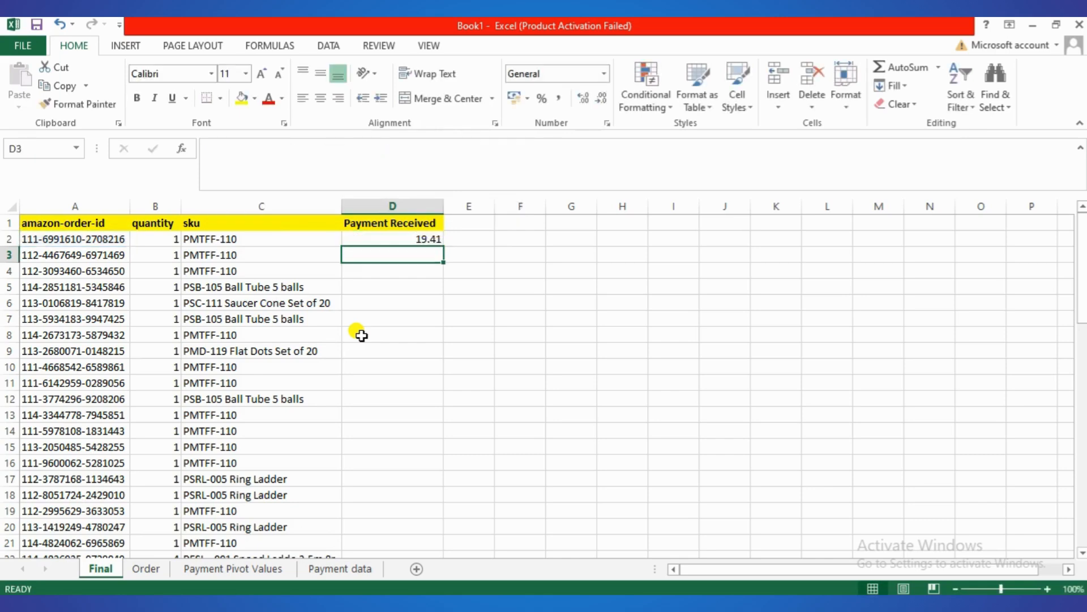
# - Fill the D2 lookup formula down the Payment Received column to the last order row
pyautogui.click(427, 240)
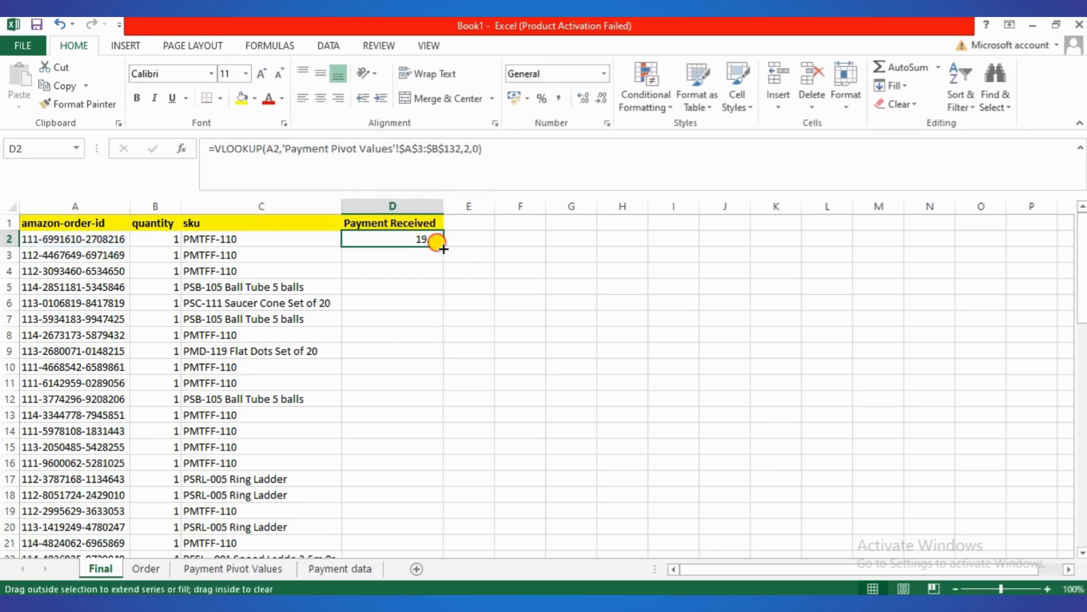
pyautogui.doubleClick(443, 249)
pyautogui.scroll(-4, 391, 362)
pyautogui.scroll(-10, 391, 361)
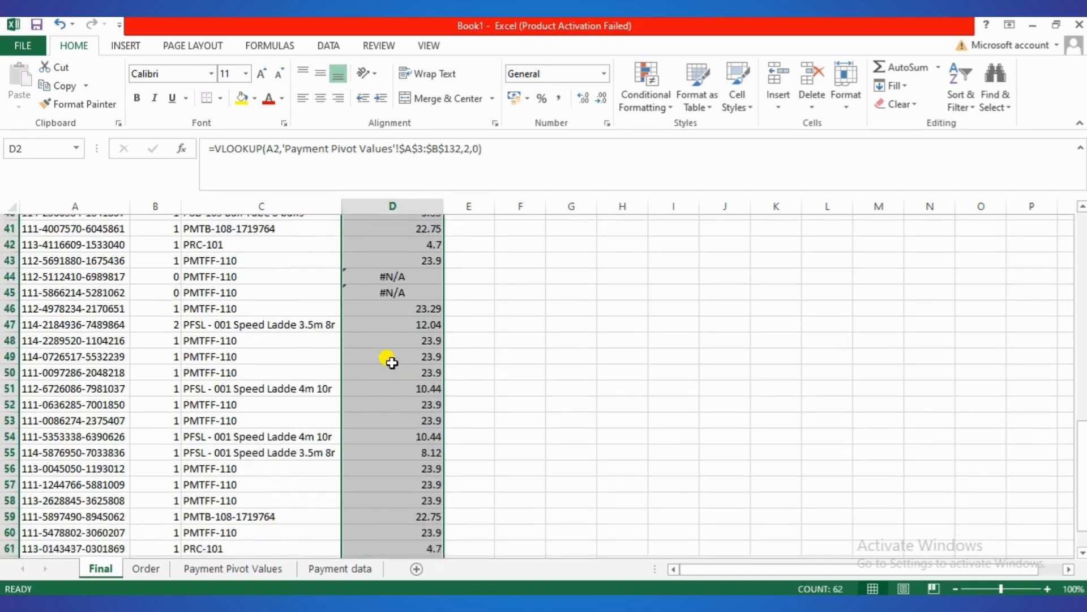
# - Examine the #N/A results in the Payment Received column and the quantities of those orders
pyautogui.scroll(2, 389, 359)
pyautogui.click(404, 335)
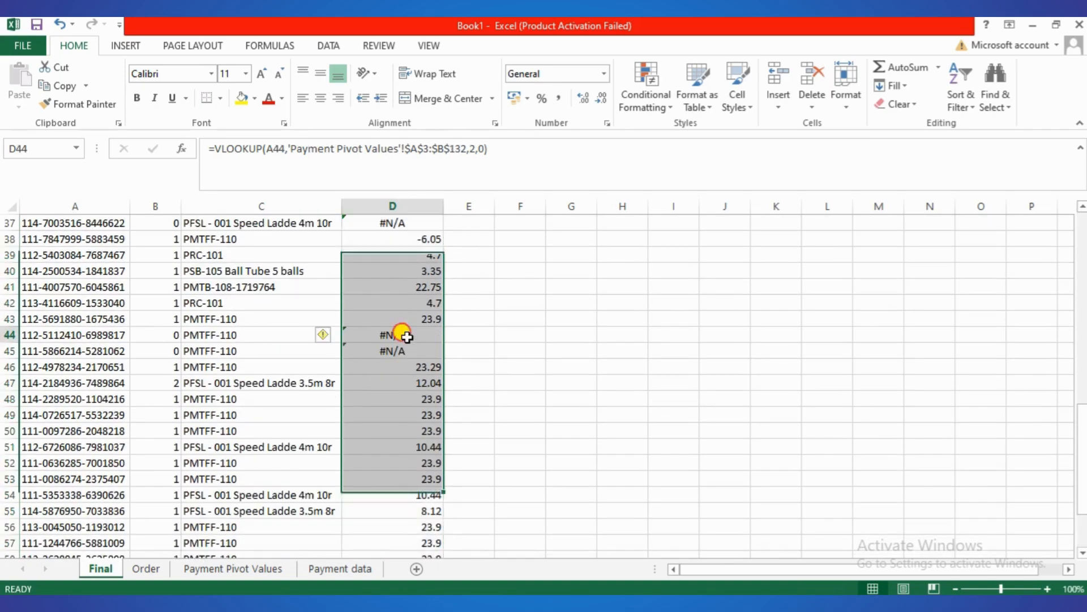
pyautogui.click(414, 347)
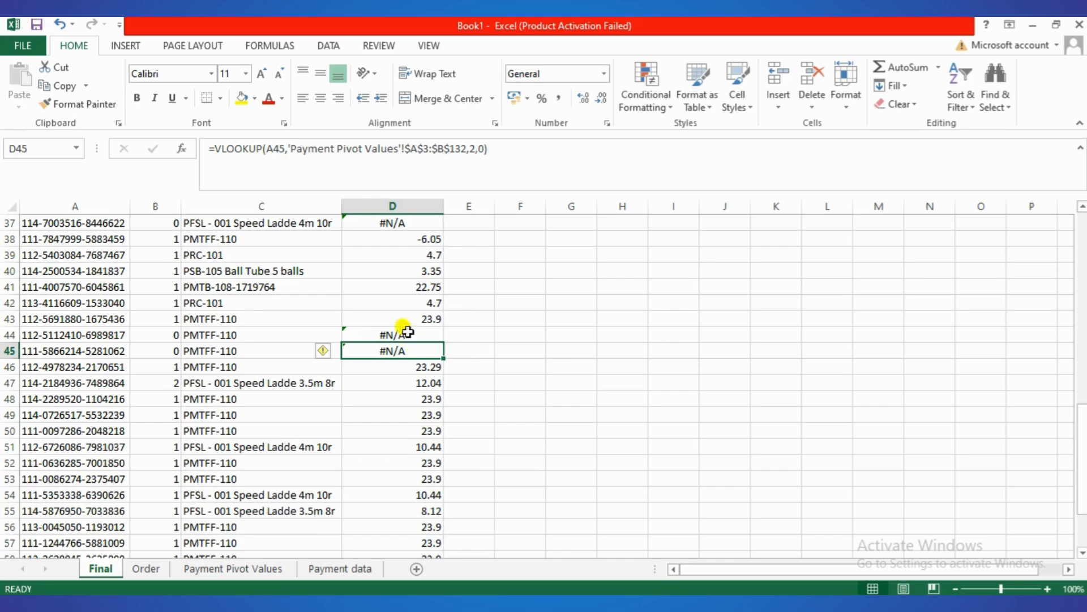
pyautogui.scroll(1, 391, 283)
pyautogui.click(405, 276)
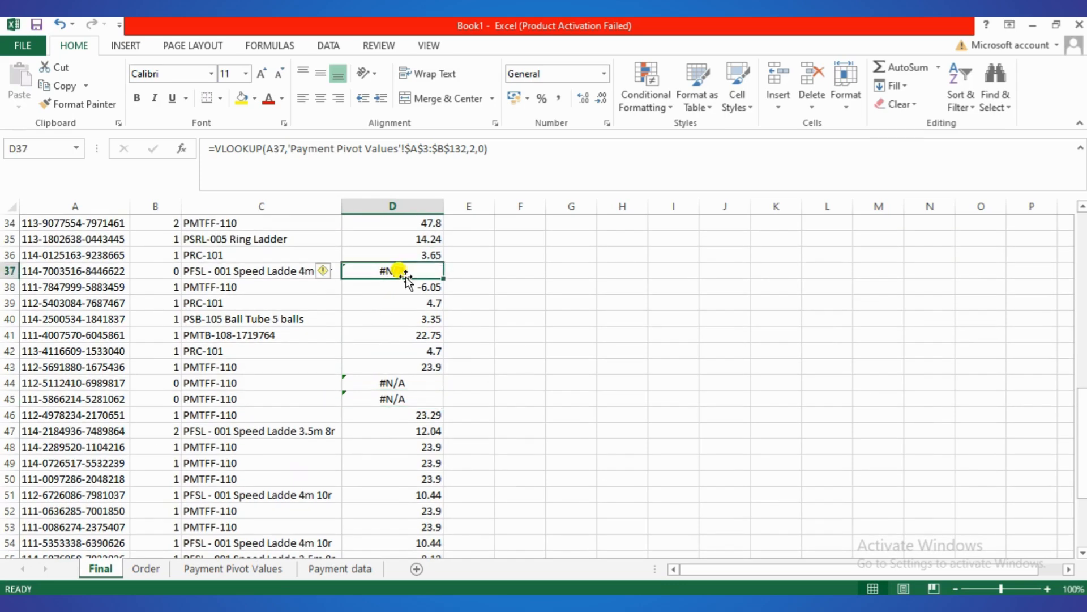
pyautogui.scroll(-3, 397, 367)
pyautogui.scroll(-1, 398, 368)
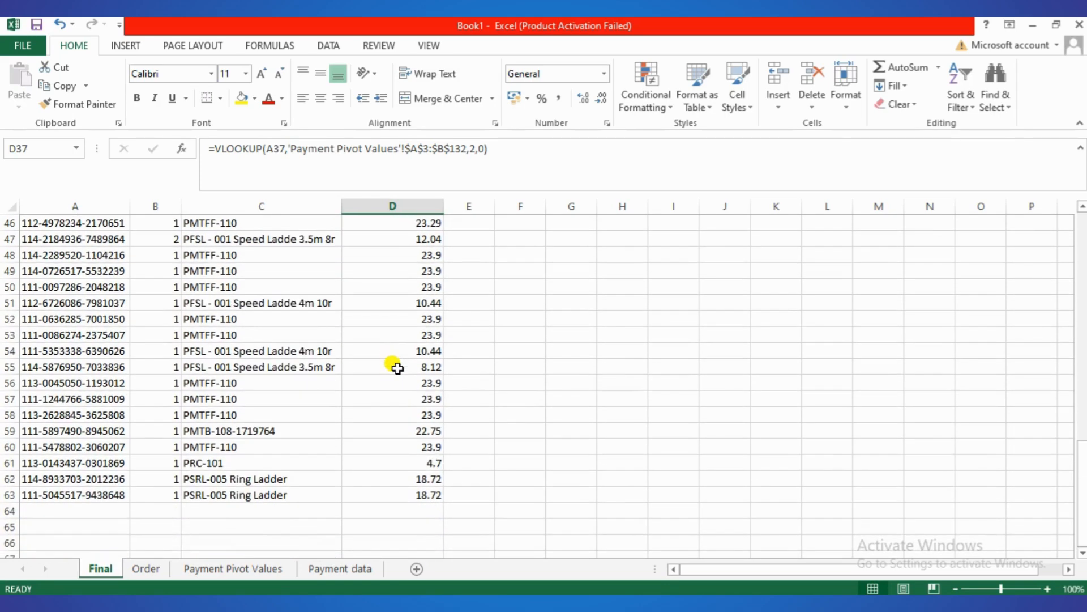
pyautogui.scroll(2, 398, 367)
pyautogui.click(391, 300)
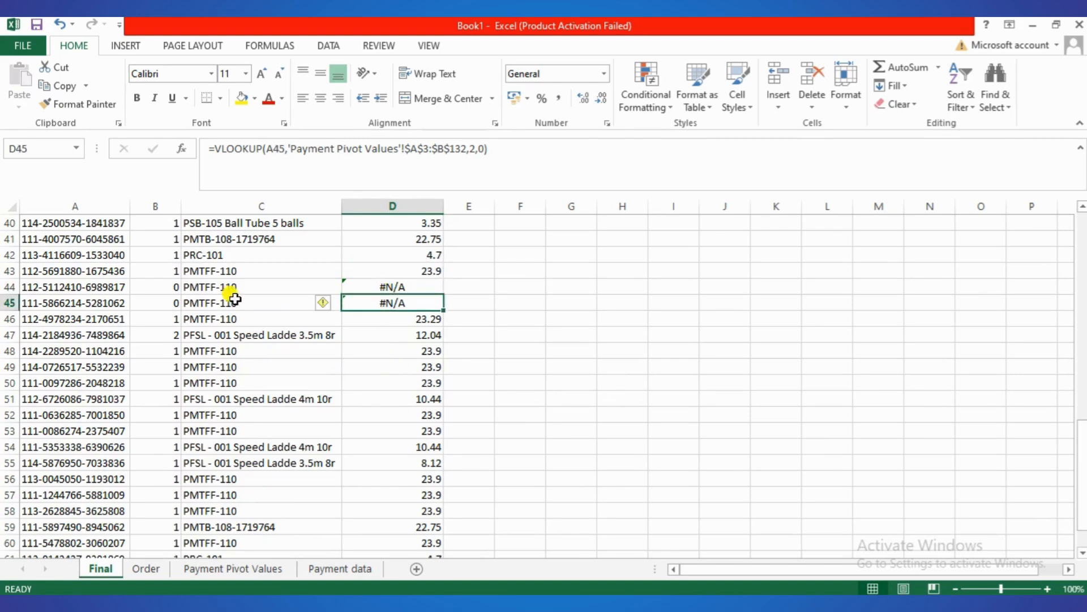
pyautogui.click(154, 299)
pyautogui.click(157, 286)
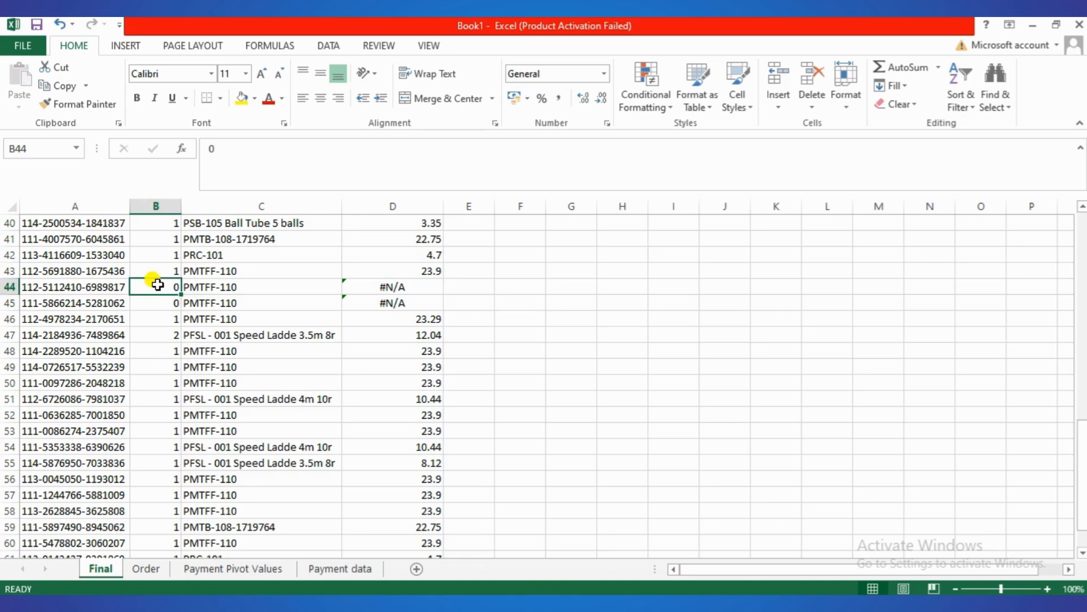
pyautogui.scroll(-5, 337, 369)
pyautogui.scroll(18, 340, 373)
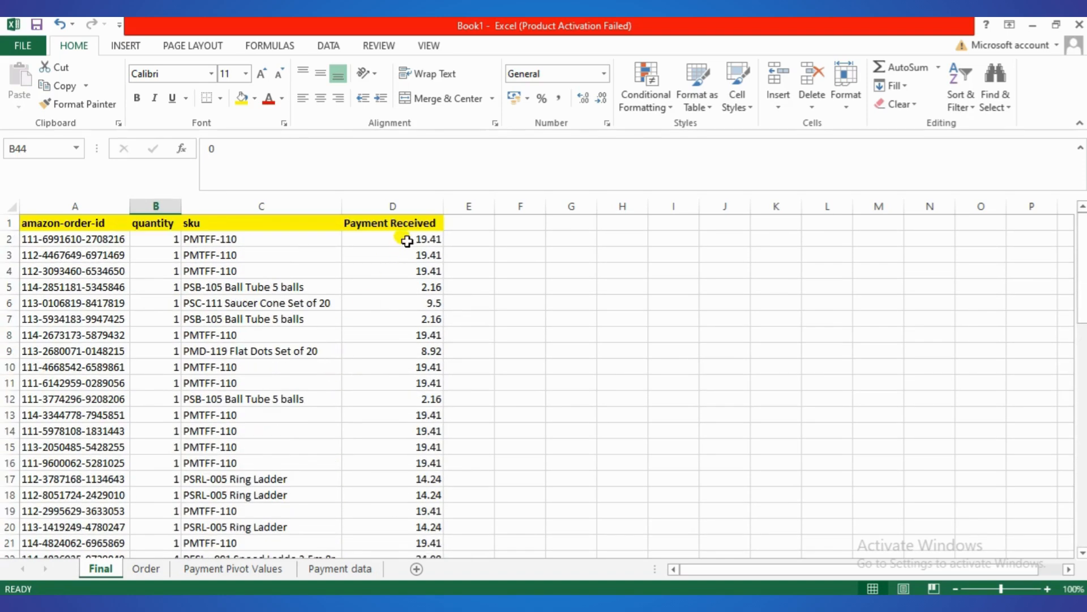
# - Wrap the D2 lookup formula on the Final sheet in IFNA with 0 as the value for missing payments
pyautogui.click(407, 241)
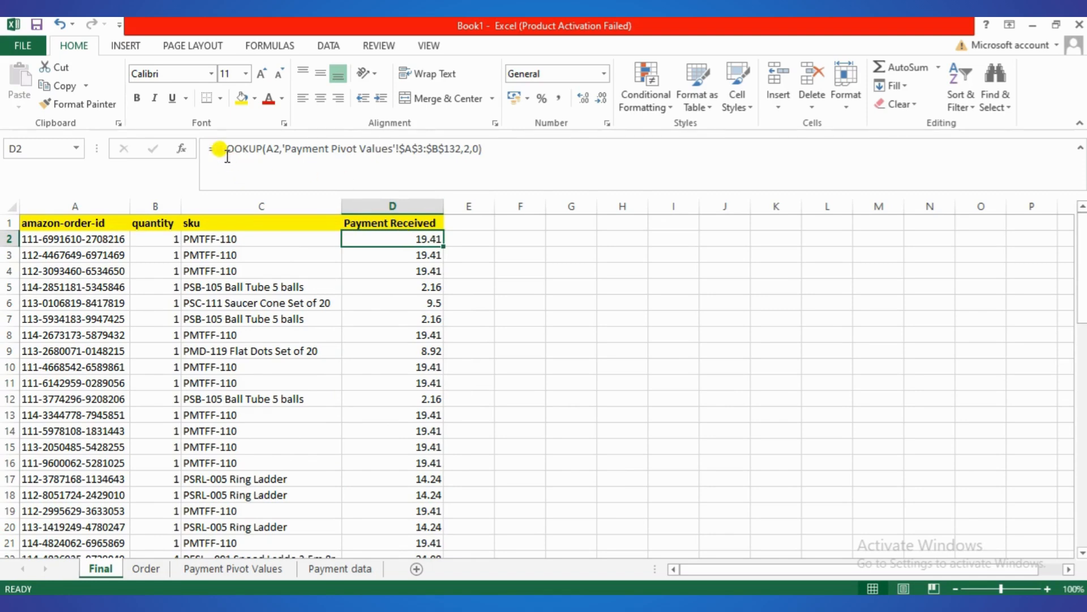
pyautogui.doubleClick(409, 237)
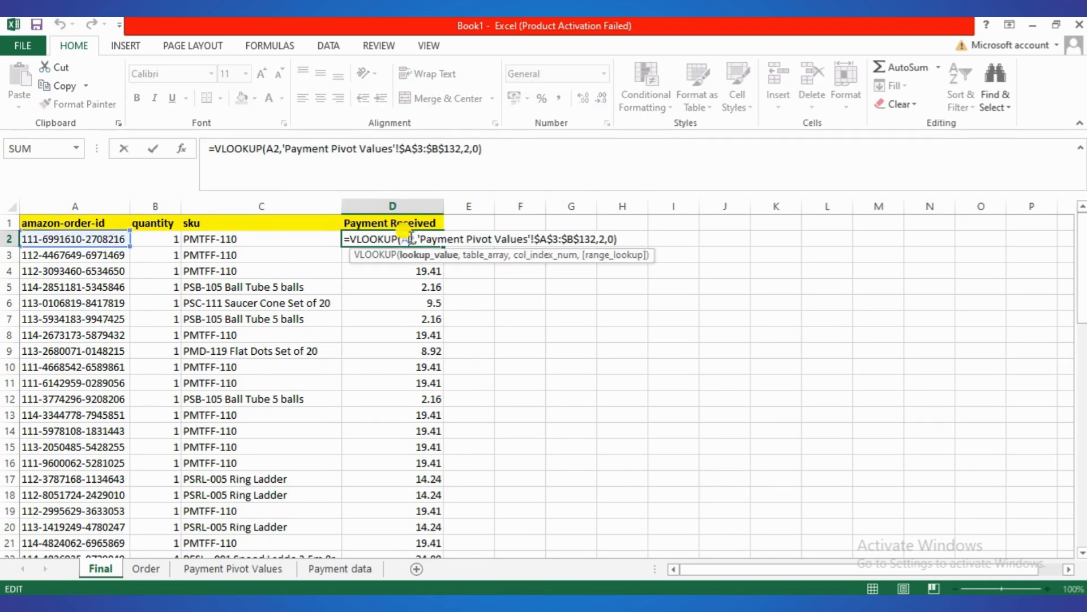
pyautogui.click(353, 239)
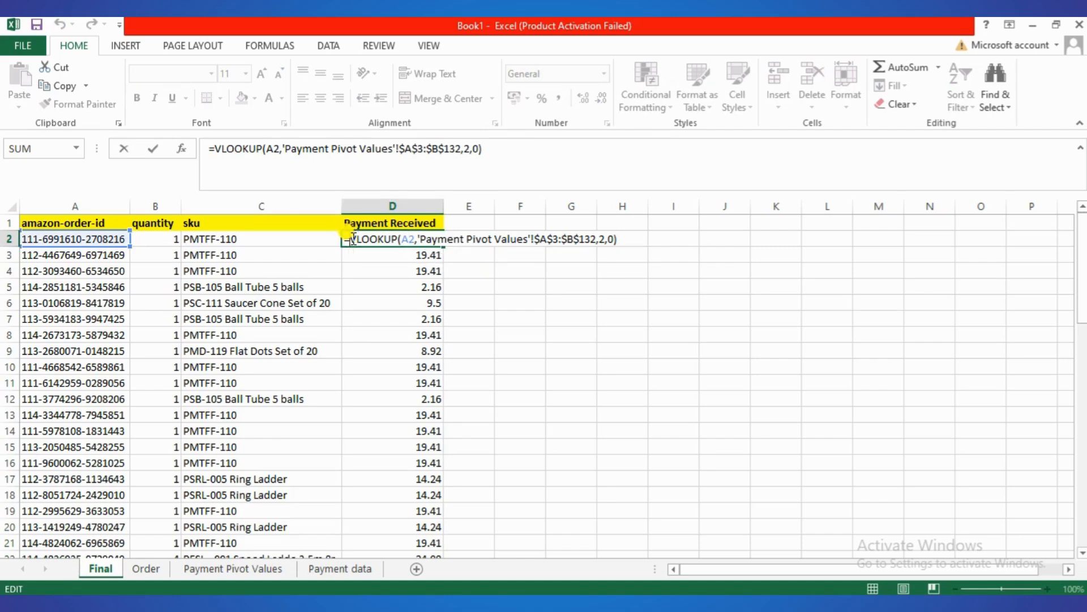
pyautogui.write('ifna')
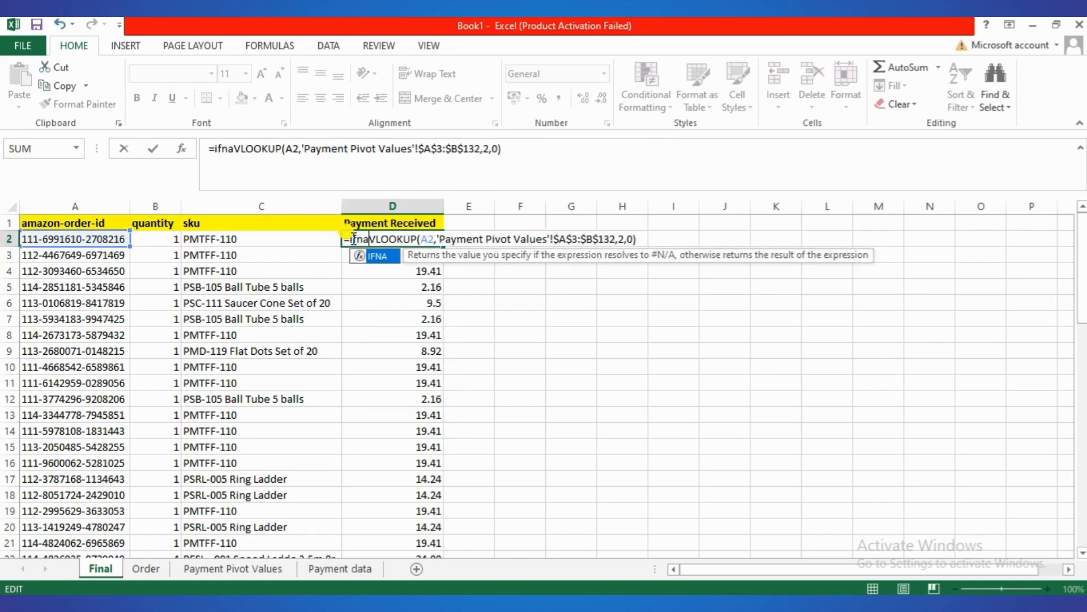
pyautogui.press('Tab')
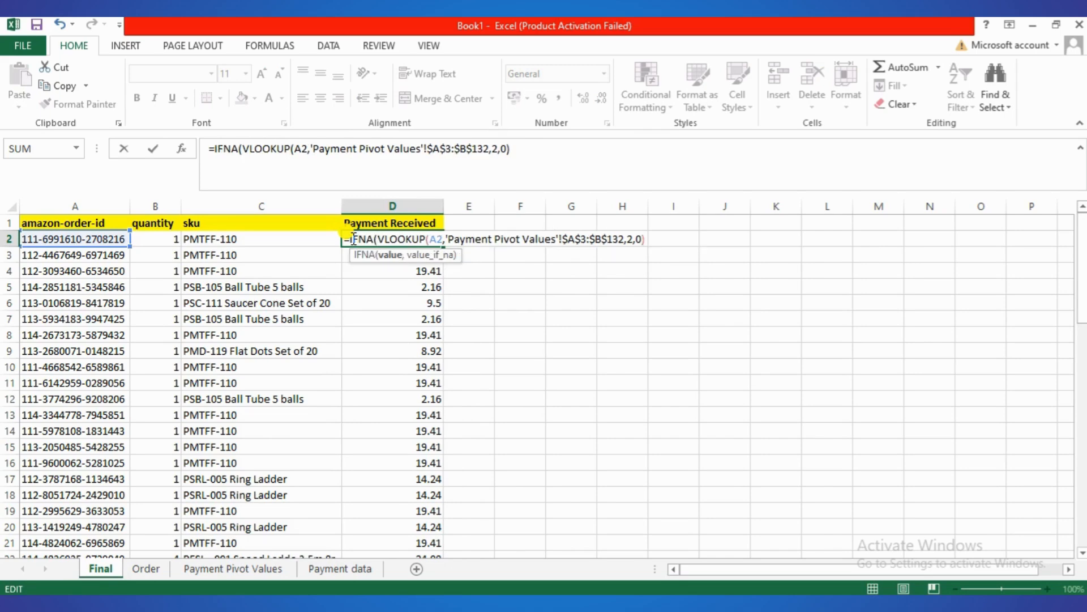
pyautogui.click(250, 144)
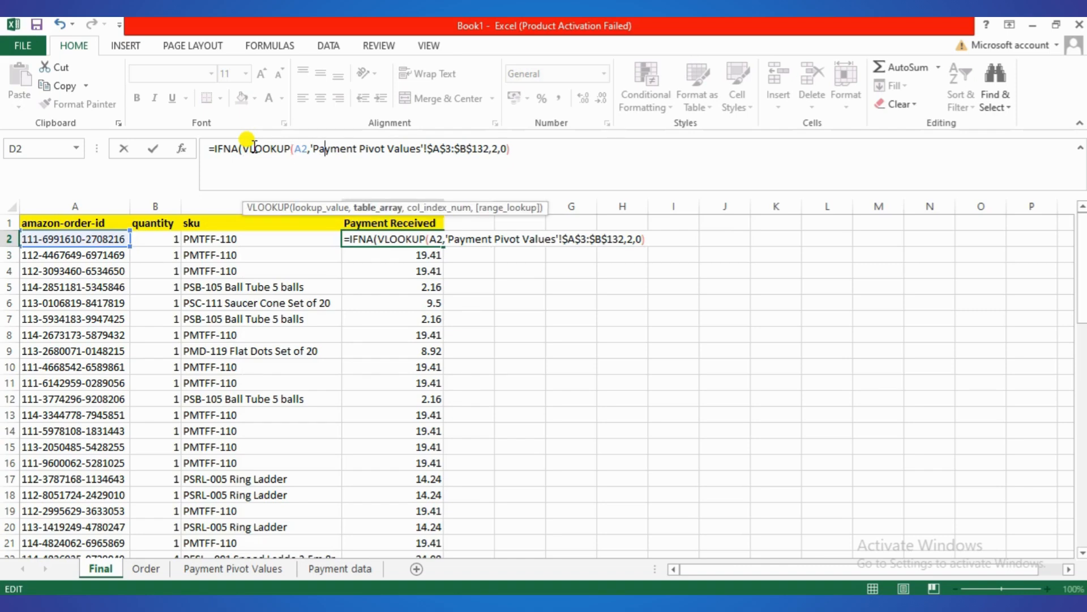
pyautogui.press('Right')
pyautogui.press('Right')
pyautogui.press('Right')
pyautogui.press('Right')
pyautogui.press('Right')
pyautogui.press('Right')
pyautogui.press('Right')
pyautogui.press('Right')
pyautogui.press('Right')
pyautogui.press('Right')
pyautogui.press('Right')
pyautogui.press('Right')
pyautogui.press('Right')
pyautogui.press('Right')
pyautogui.press('Right')
pyautogui.press('Right')
pyautogui.press('Right')
pyautogui.press('Right')
pyautogui.press('Right')
pyautogui.press('Right')
pyautogui.press('Right')
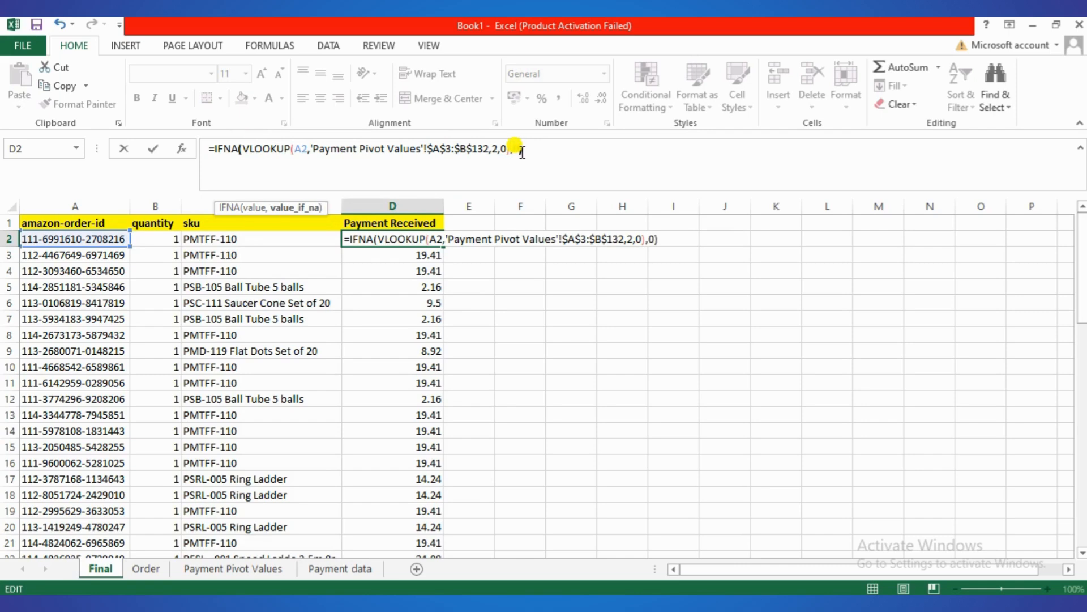
pyautogui.press('Return')
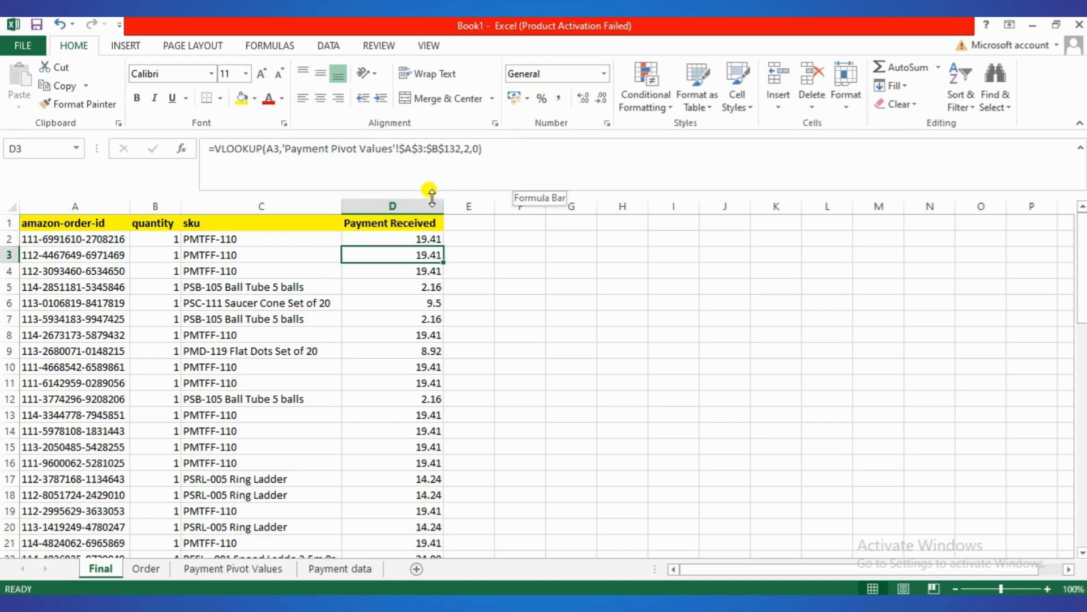
# - Fill the D2 IFNA formula down the Payment Received column to the last order row and check the results in D37 and D44
pyautogui.click(417, 237)
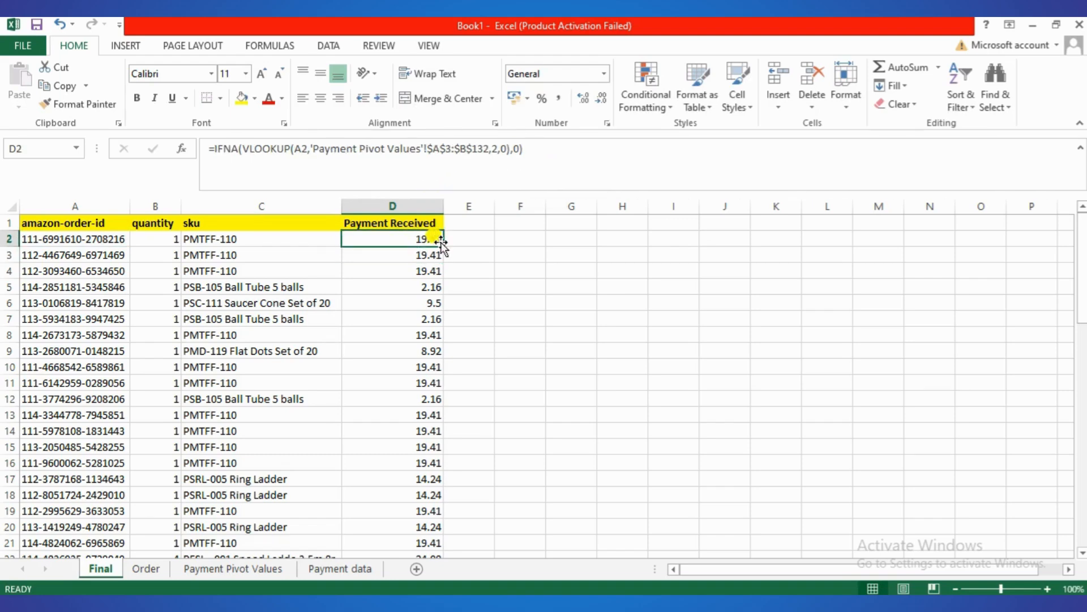
pyautogui.doubleClick(443, 248)
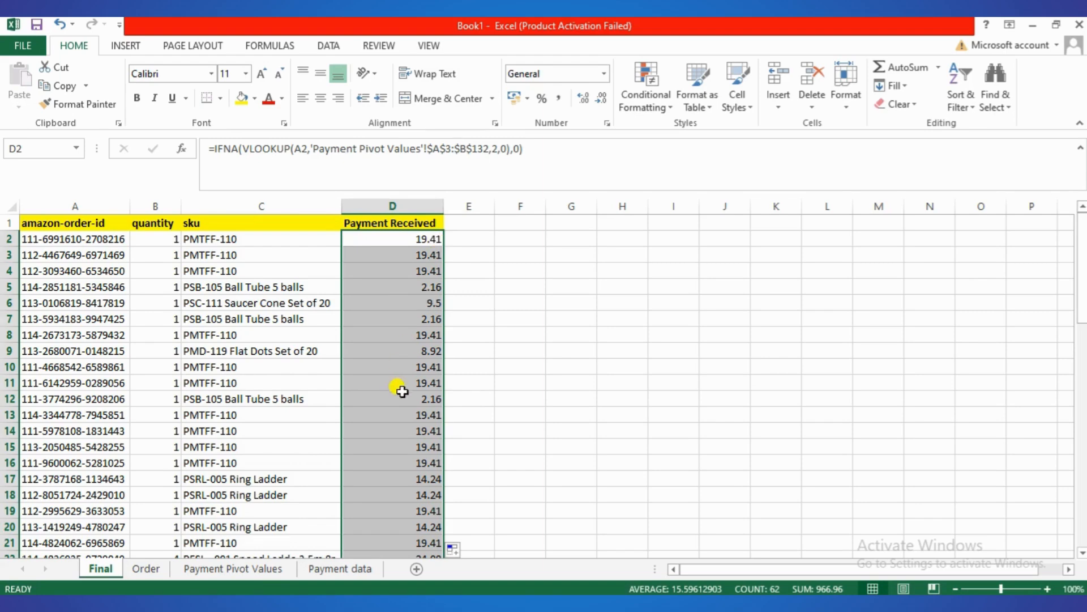
pyautogui.click(412, 430)
pyautogui.scroll(-7, 411, 432)
pyautogui.scroll(-2, 411, 430)
pyautogui.click(420, 367)
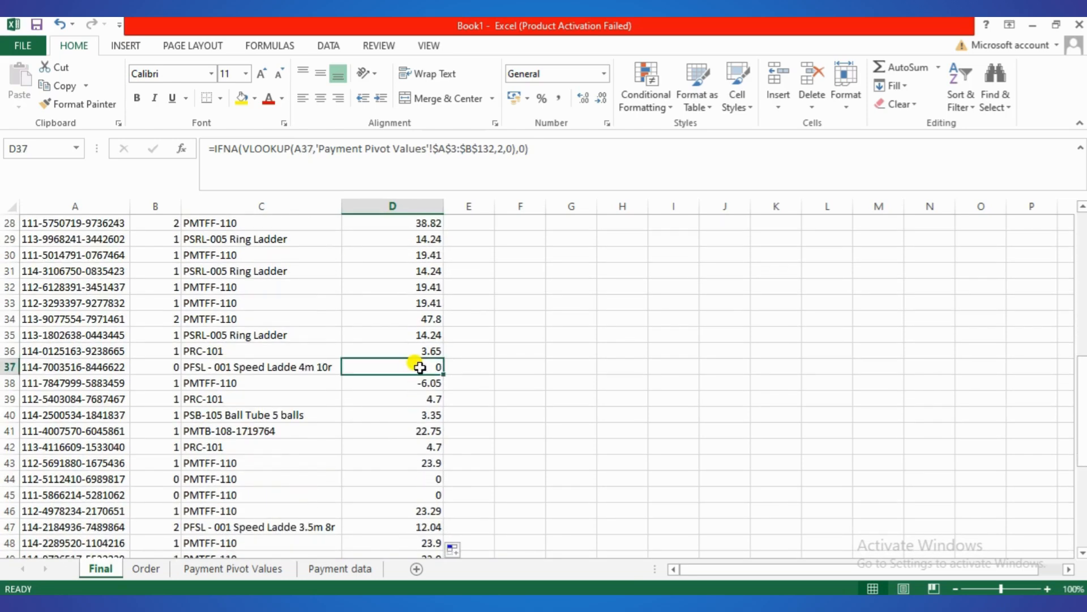
pyautogui.scroll(-2, 420, 366)
pyautogui.click(425, 381)
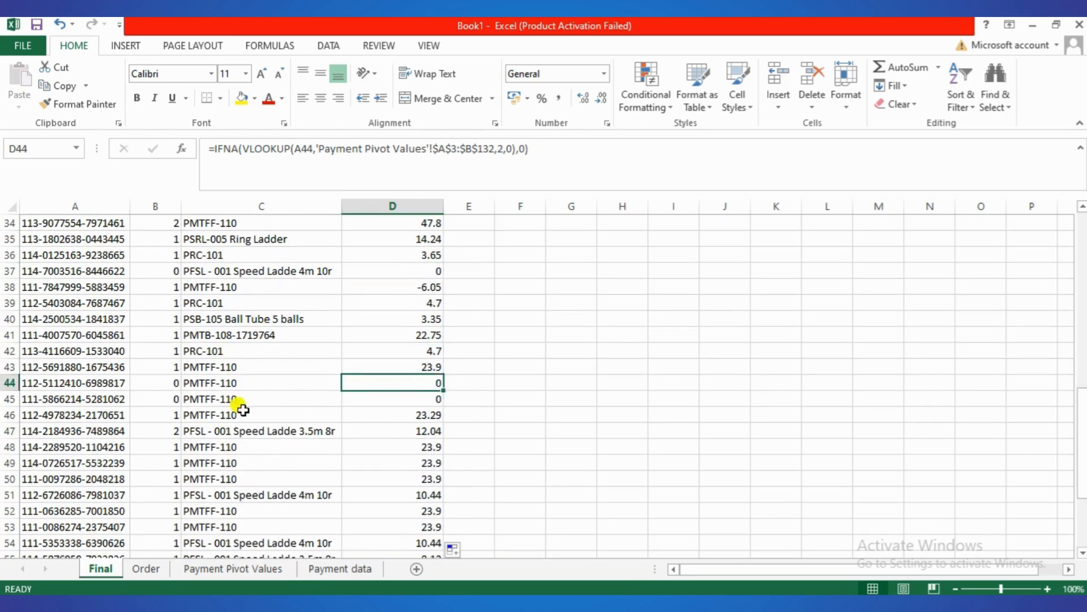
# - Total the Payment Received column in D64 with =SUM(D2:D63)
pyautogui.scroll(-9, 397, 284)
pyautogui.click(402, 273)
pyautogui.hotkey('alt', '=')
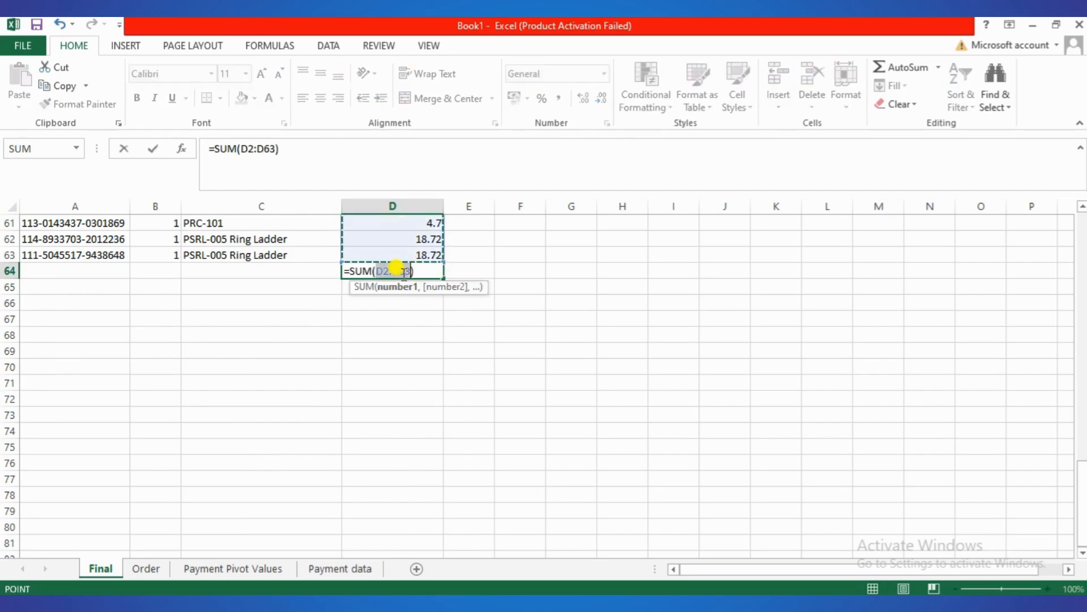
pyautogui.press('Return')
# - Format the Payment Received total in D64 as bold with a yellow fill
pyautogui.scroll(20, 399, 272)
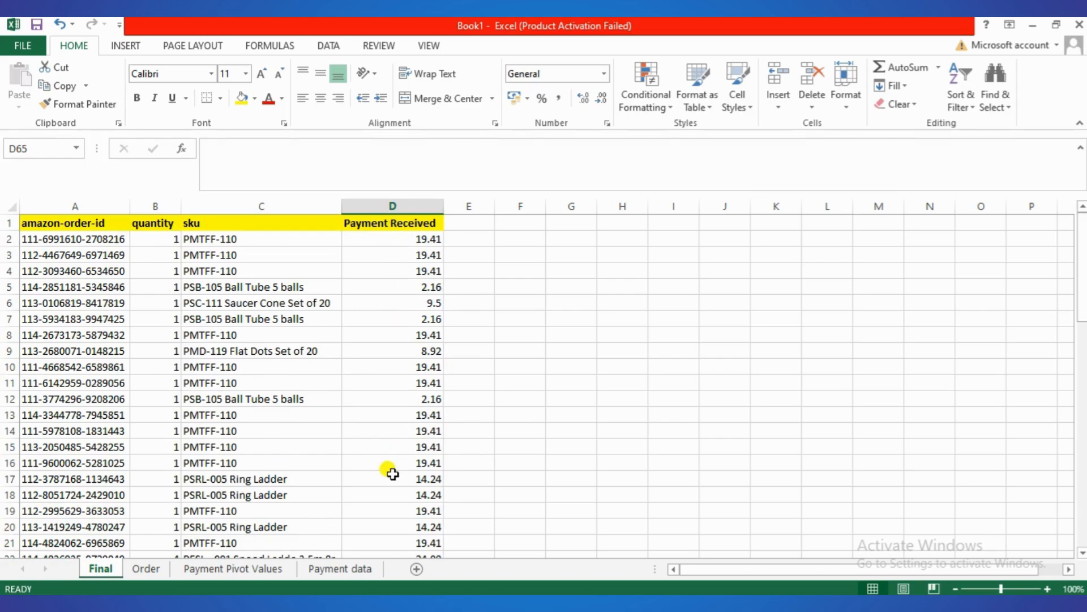
pyautogui.scroll(-11, 390, 473)
pyautogui.scroll(-6, 391, 473)
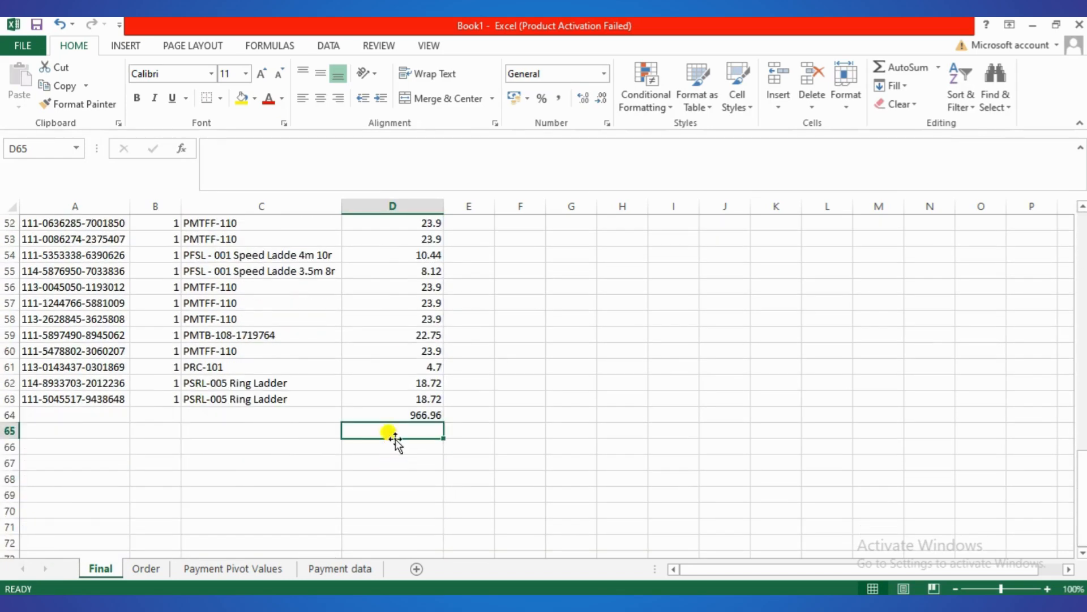
pyautogui.click(392, 415)
pyautogui.click(137, 97)
pyautogui.click(242, 98)
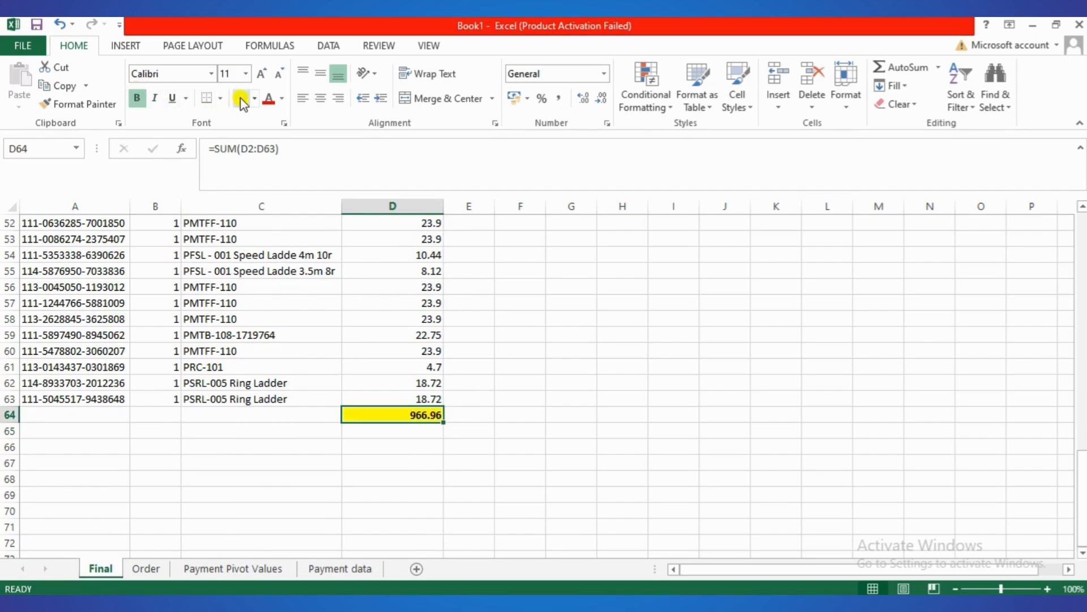
# - Switch to the Return report workbook and review the order IDs of the two returned orders
pyautogui.scroll(10, 422, 302)
pyautogui.scroll(7, 422, 302)
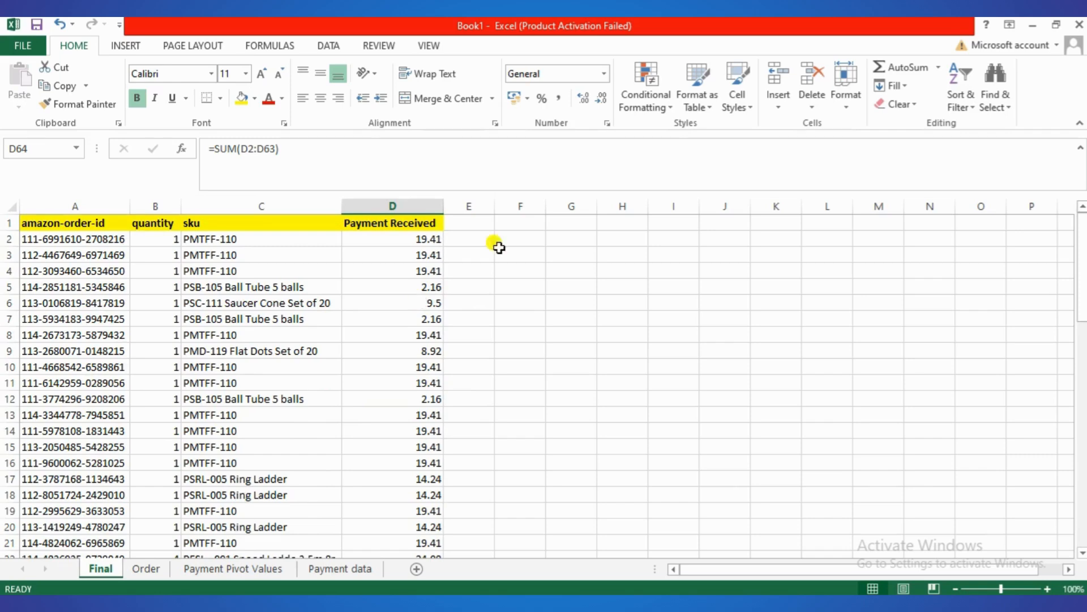
pyautogui.click(486, 223)
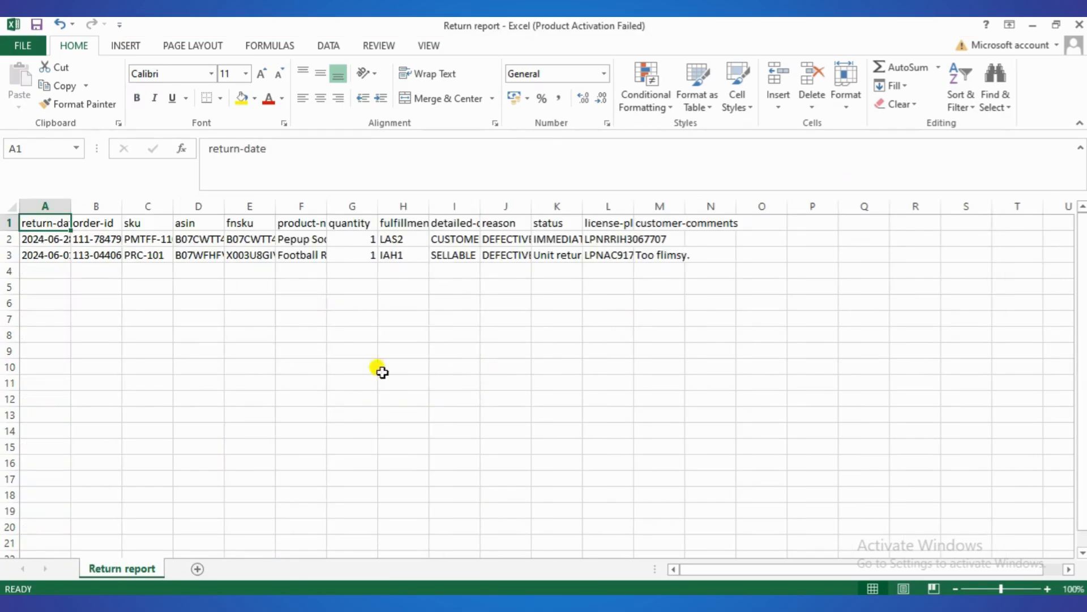
pyautogui.click(97, 240)
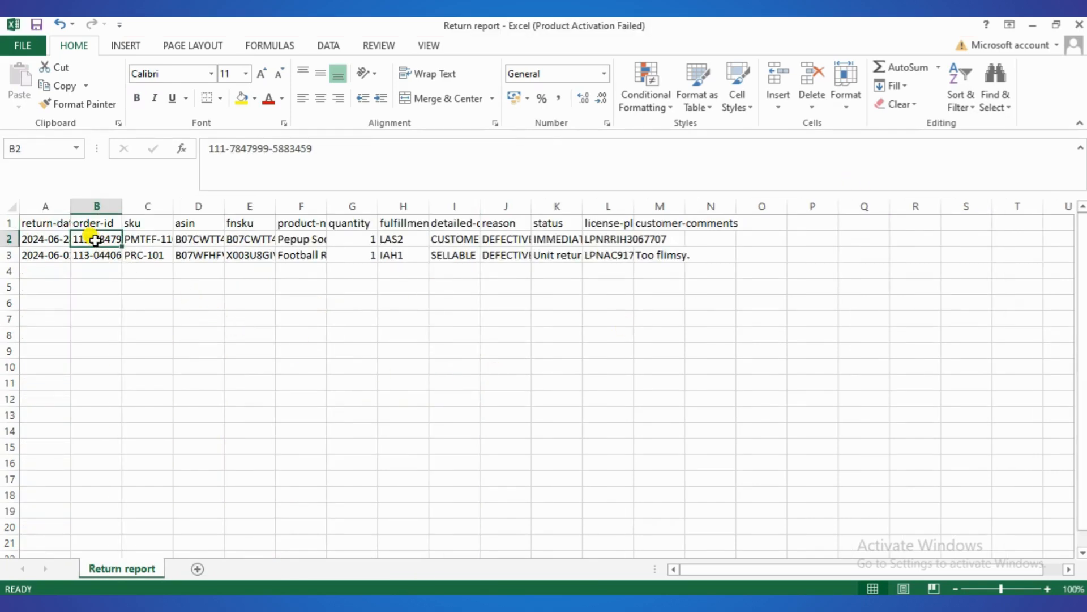
pyautogui.click(93, 255)
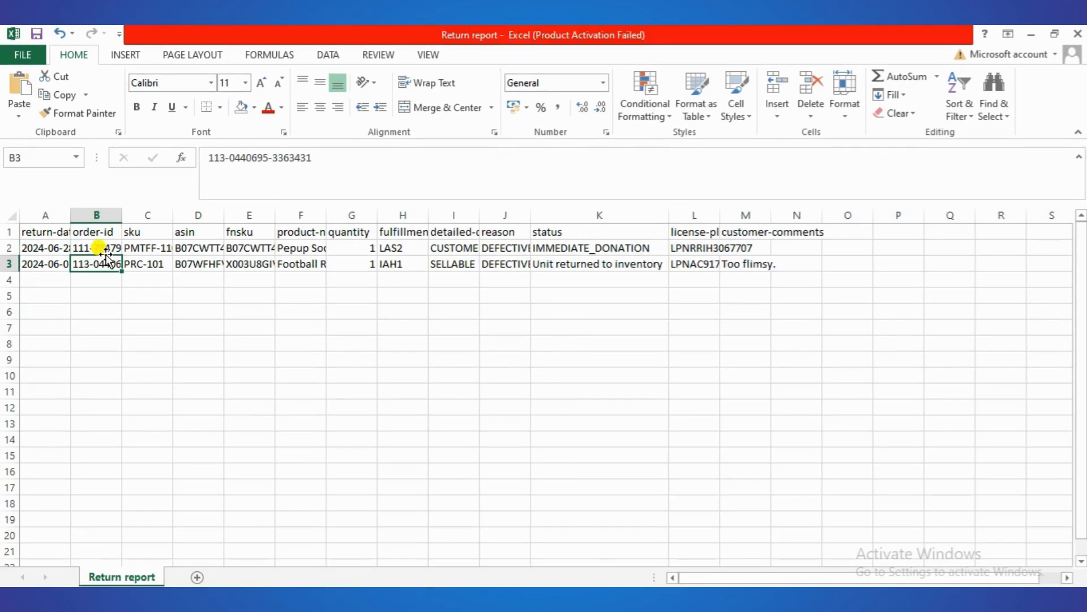
# - Copy the first returned order ID from B2 and find it on the Final sheet of the May reconciliation workbook
pyautogui.click(101, 248)
pyautogui.hotkey('ctrl', 'c')
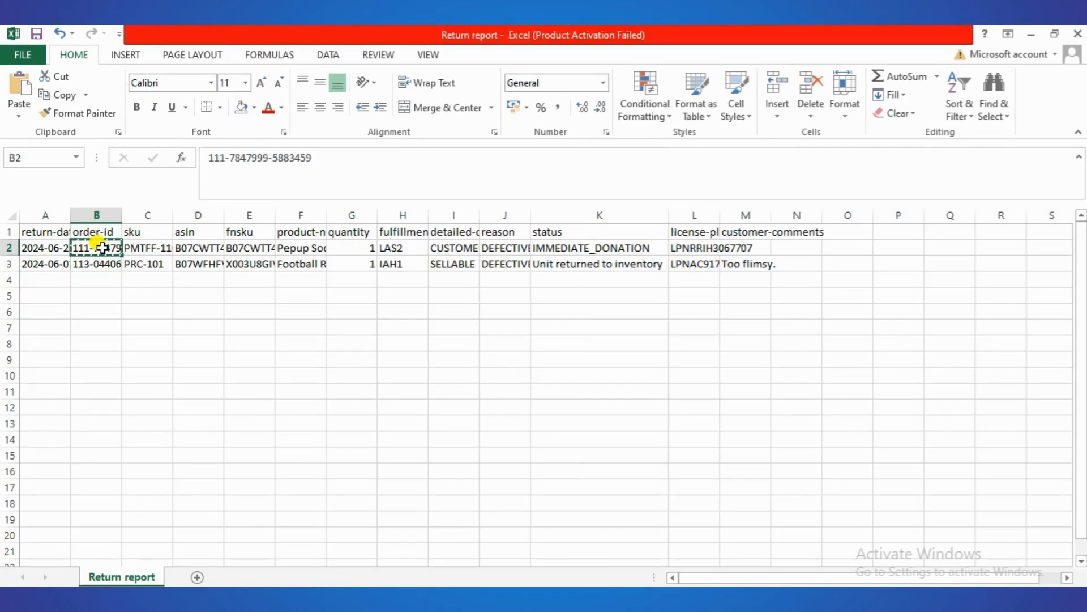
pyautogui.hotkey('alt', 'Tab')
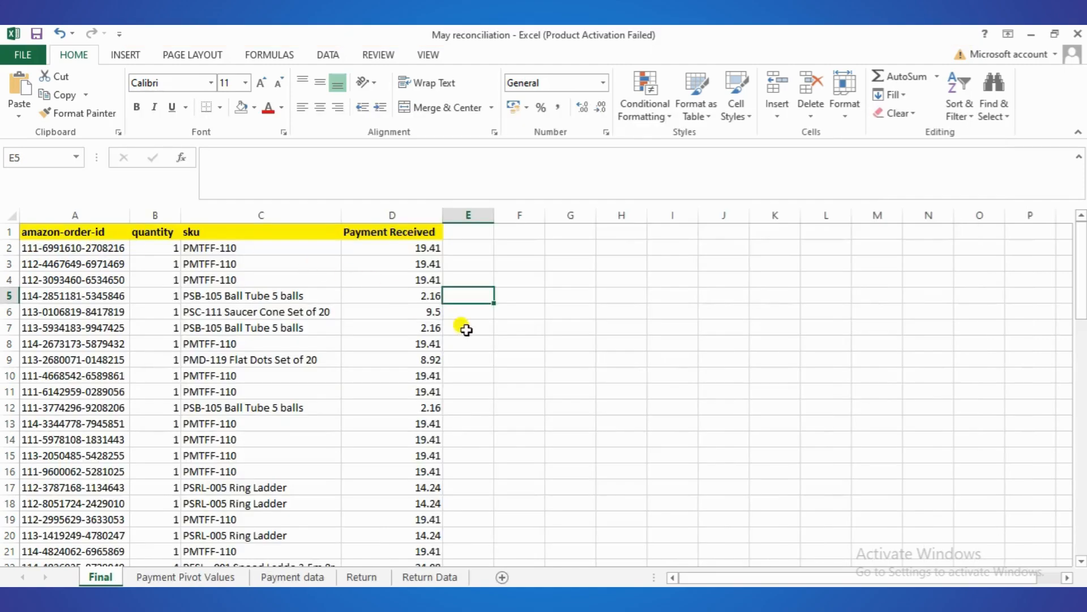
pyautogui.hotkey('ctrl', 'f')
pyautogui.hotkey('ctrl', 'v')
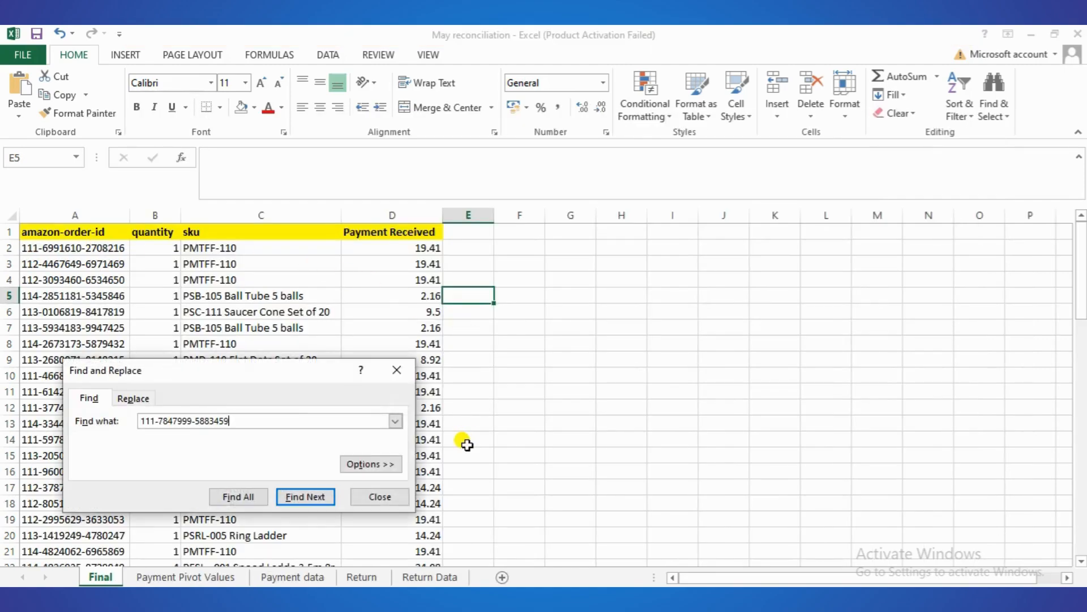
pyautogui.click(238, 498)
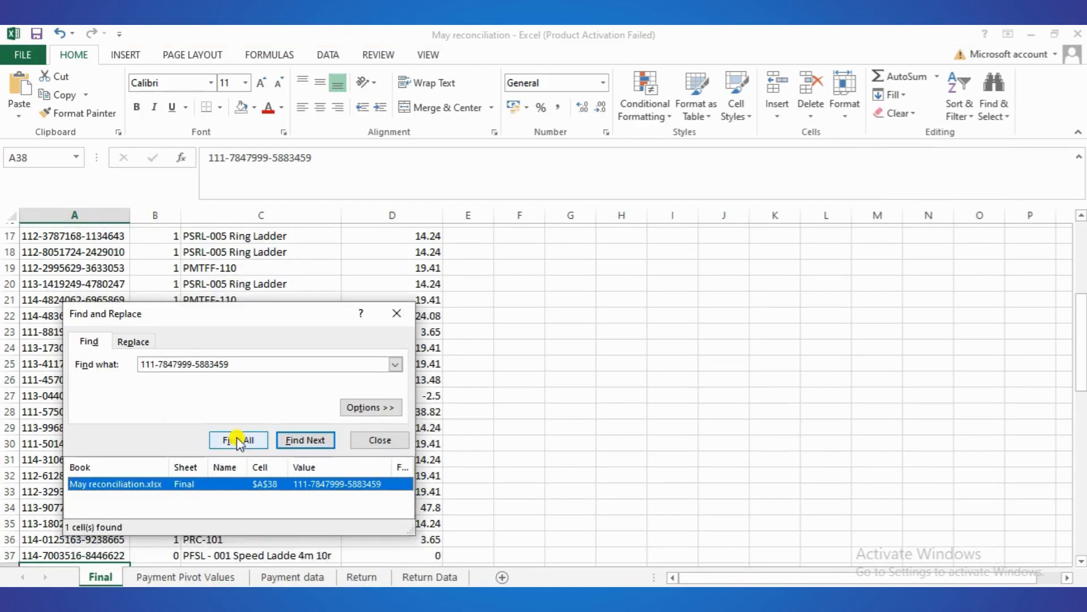
pyautogui.click(394, 313)
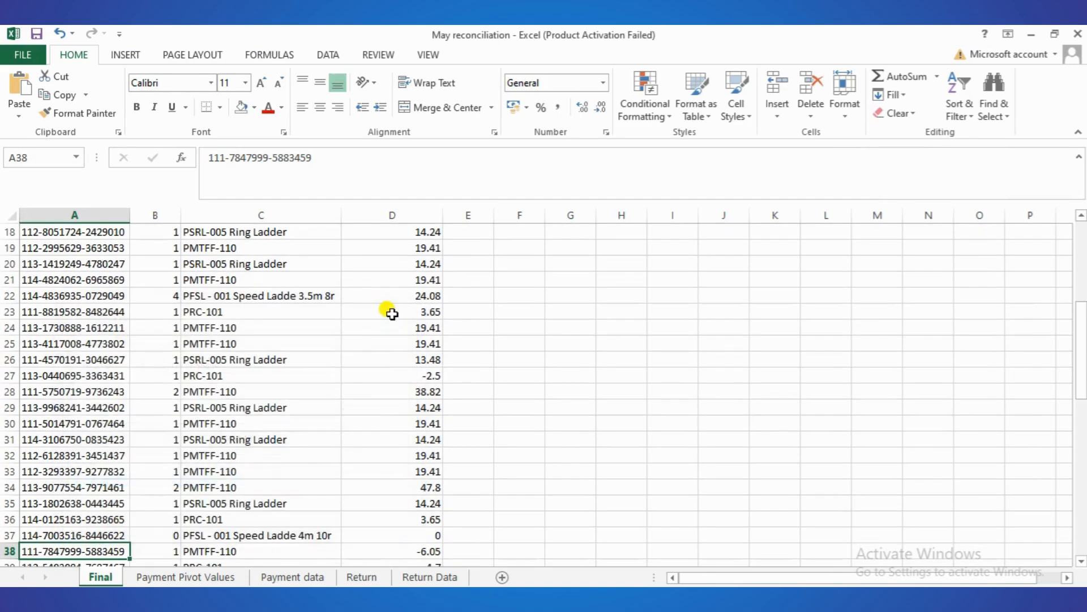
# - Mark the found order in row 38 of the Final sheet as Returned in column E
pyautogui.press('Right')
pyautogui.press('Right')
pyautogui.press('Right')
pyautogui.press('Right')
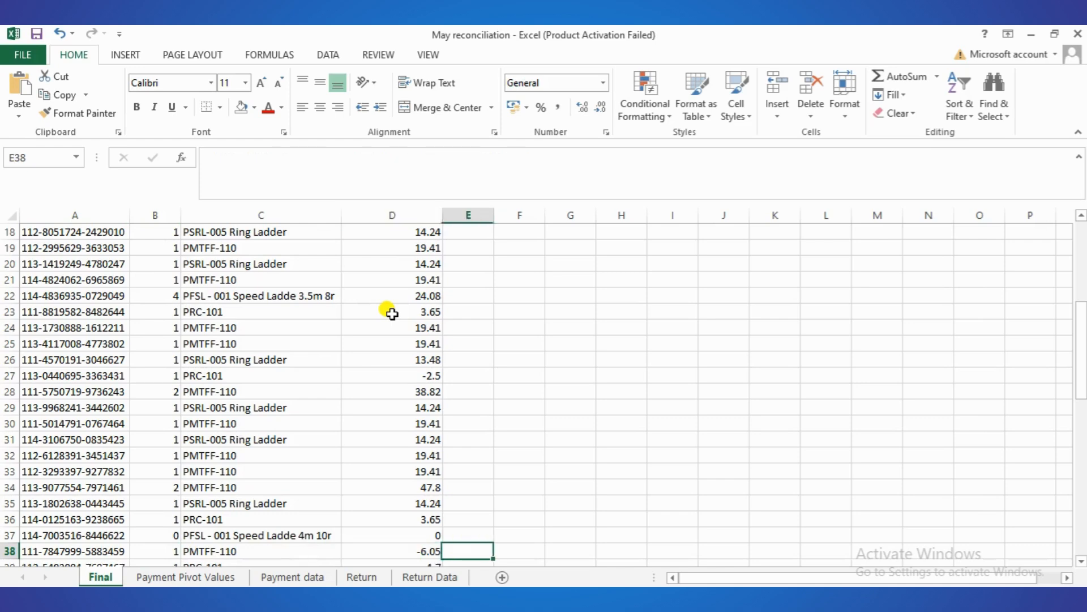
pyautogui.write('Return')
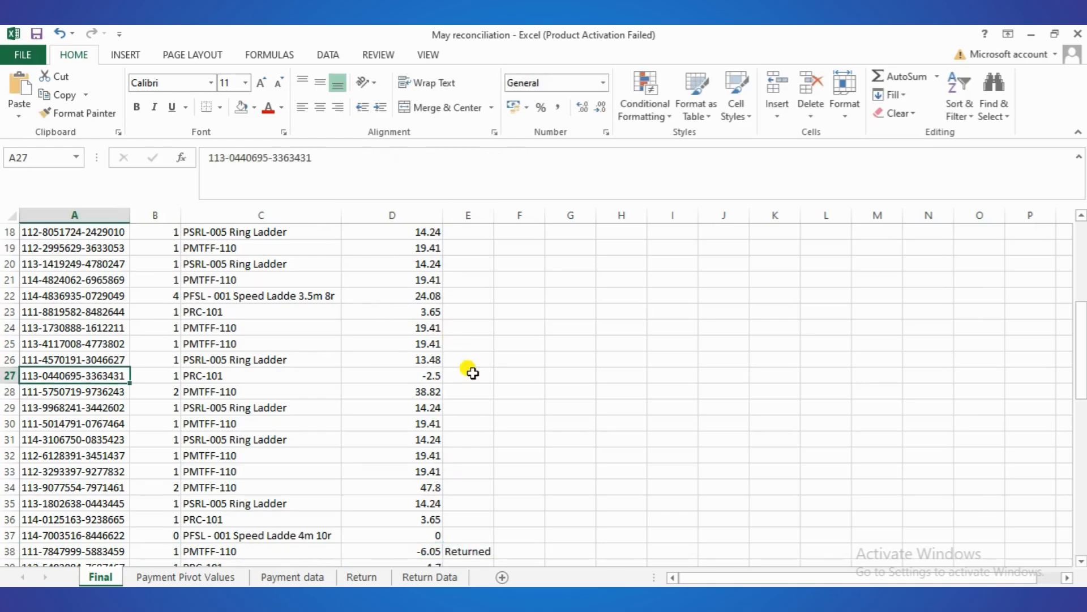
# - Mark the second returned order, in row 27 of the Final sheet, as Returned in column E
pyautogui.press('Right')
pyautogui.press('Right')
pyautogui.press('Right')
pyautogui.press('Right')
pyautogui.write('Retur')
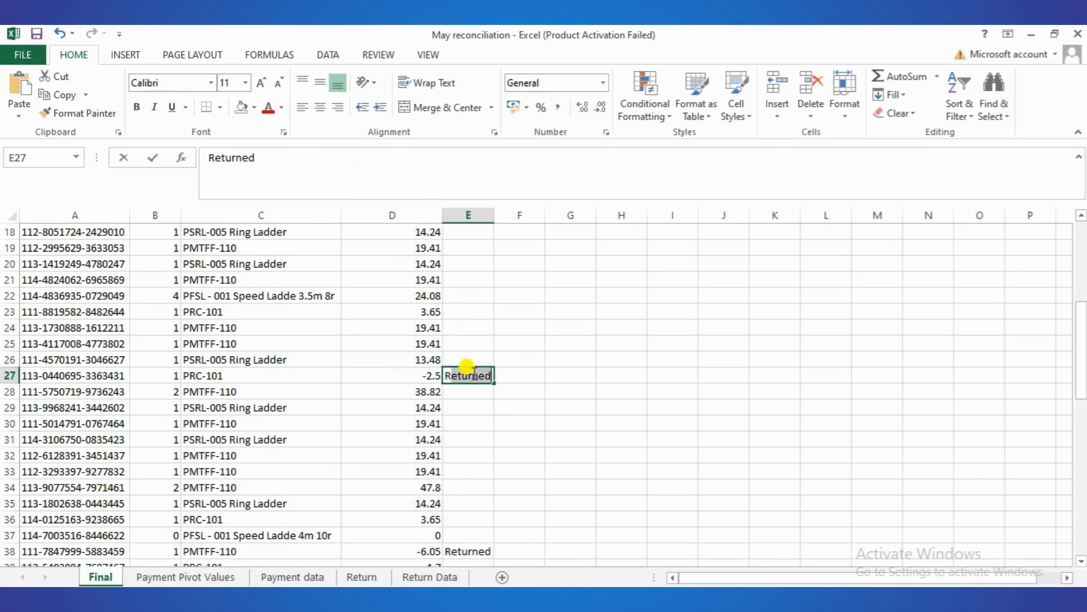
pyautogui.press('Return')
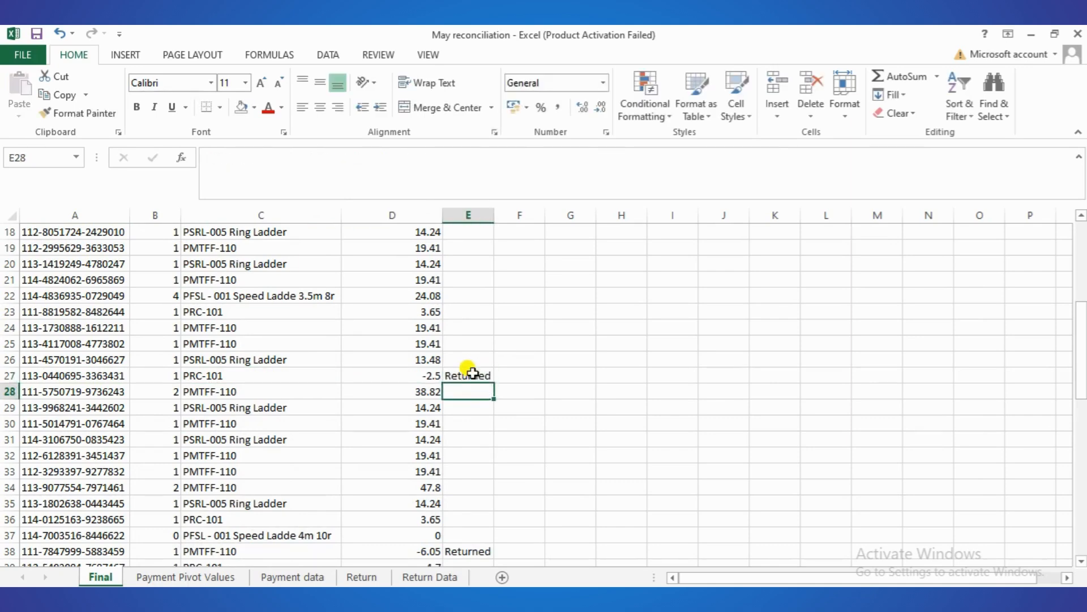
# - Enter Status as the column E header in E1 of the Final sheet
pyautogui.scroll(6, 454, 419)
pyautogui.click(468, 227)
pyautogui.write('Status')
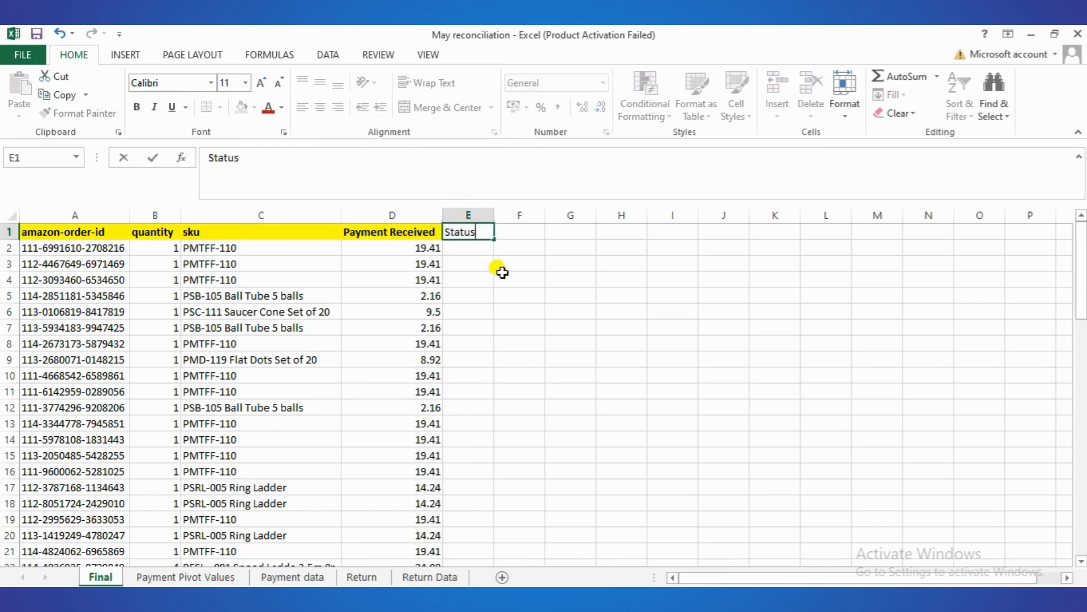
pyautogui.press('Return')
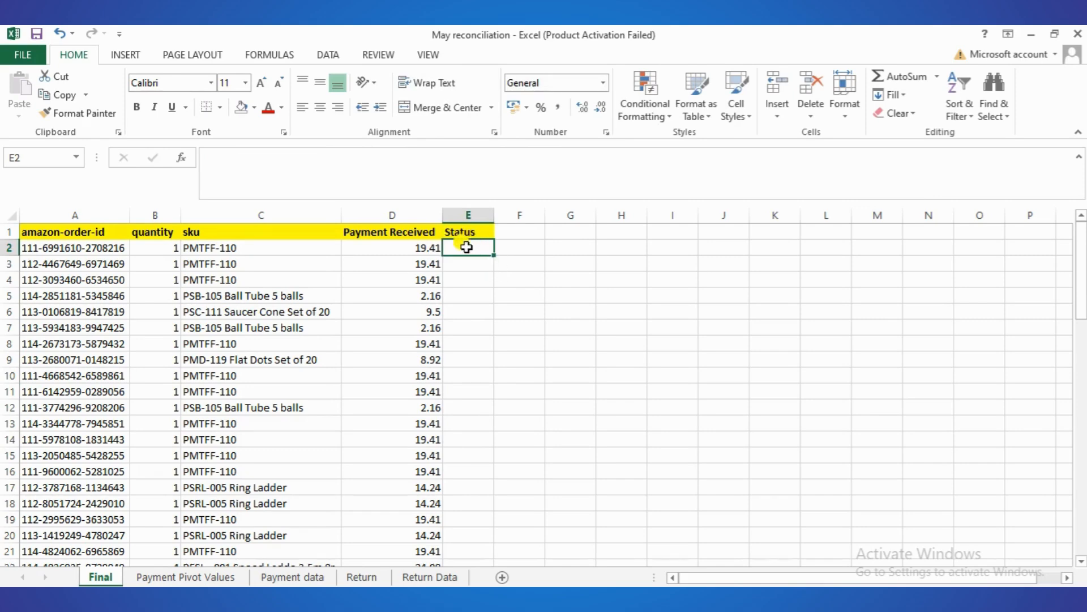
# - Enter Delivered in E2 and fill it down the Status column through row 63, leaving out the orders marked Returned
pyautogui.write('Delivered')
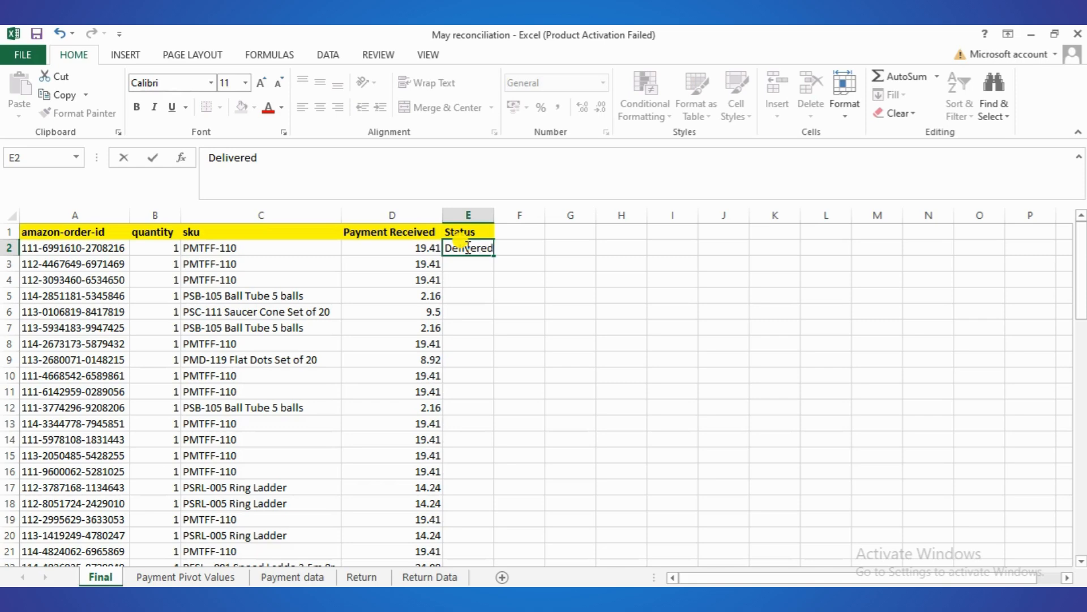
pyautogui.press('Return')
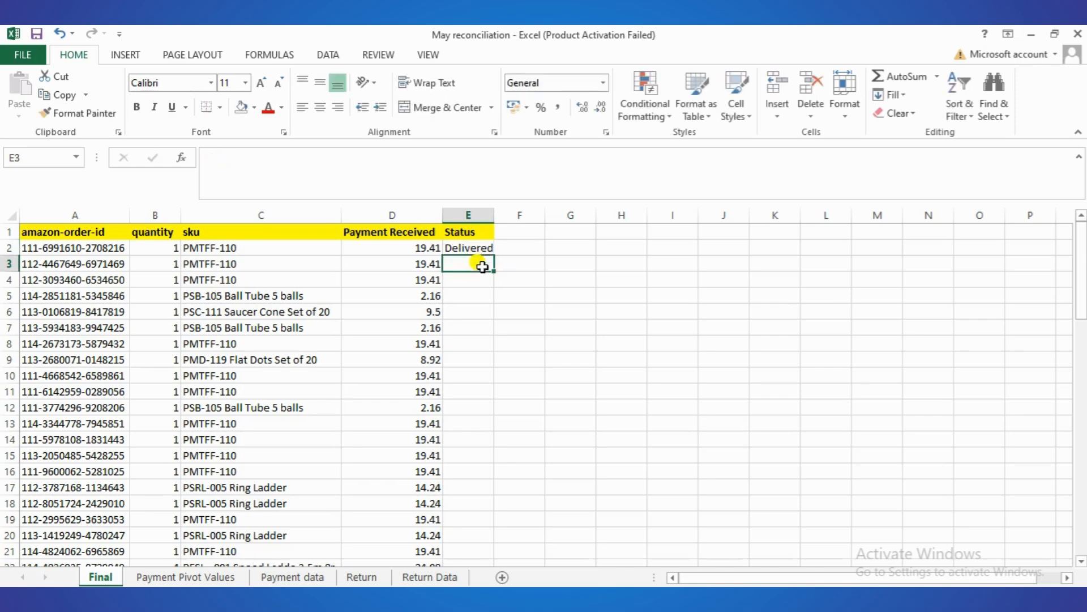
pyautogui.click(481, 245)
pyautogui.moveTo(493, 258); pyautogui.dragTo(471, 563)
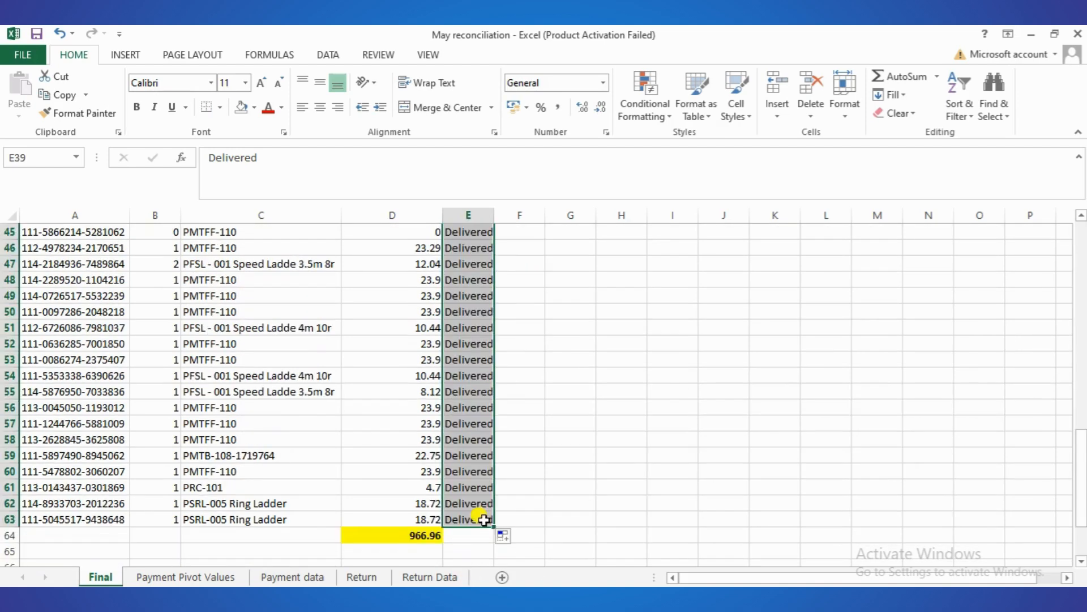
pyautogui.scroll(1, 473, 400)
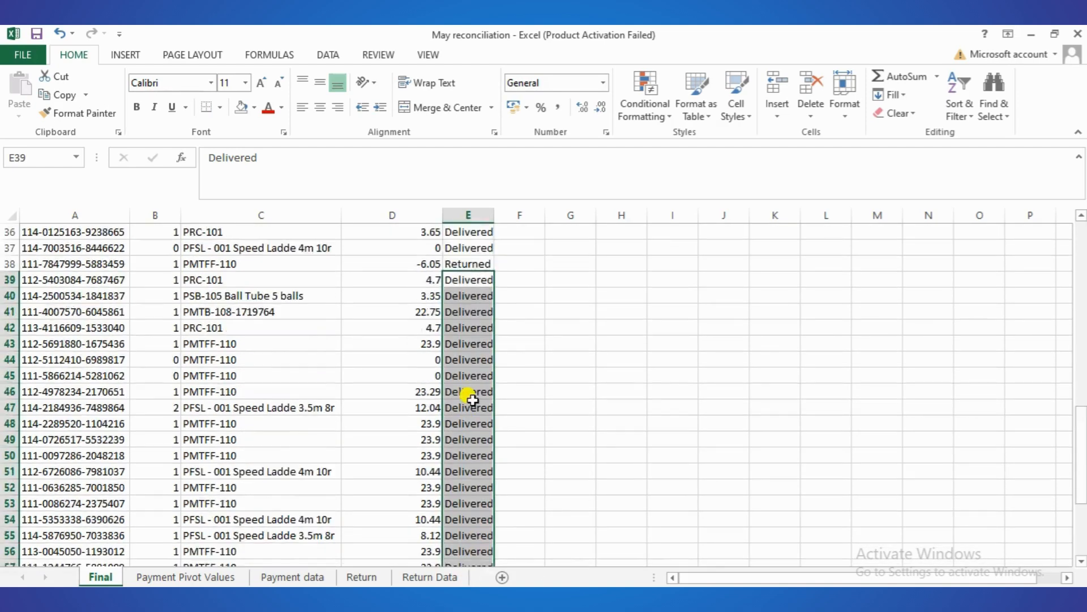
# - Colour the Returned entries in E27 and E38 of the Final sheet's Status column red
pyautogui.scroll(6, 473, 400)
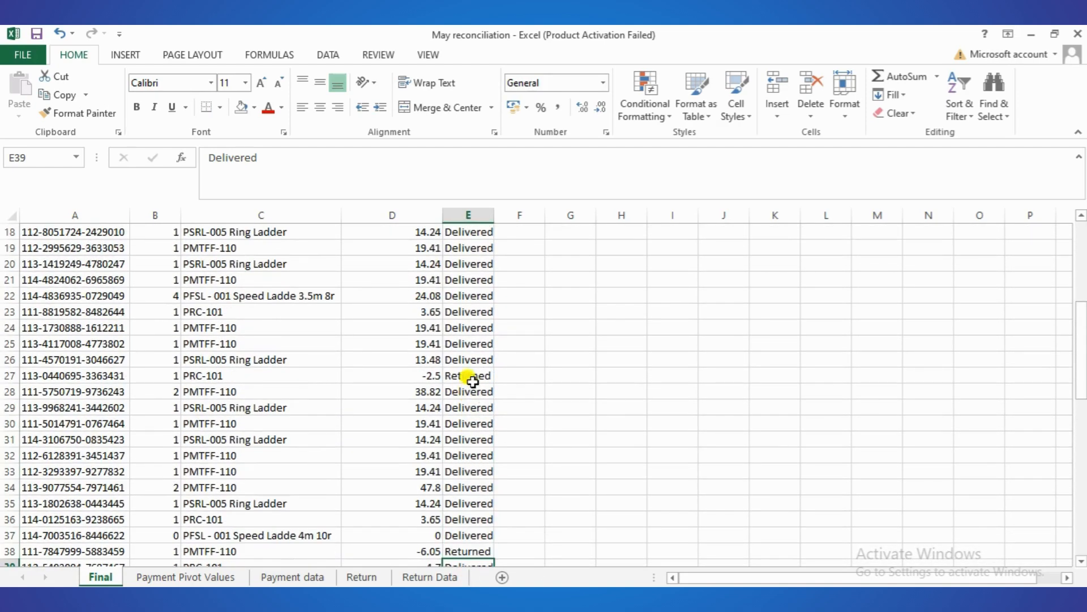
pyautogui.click(473, 383)
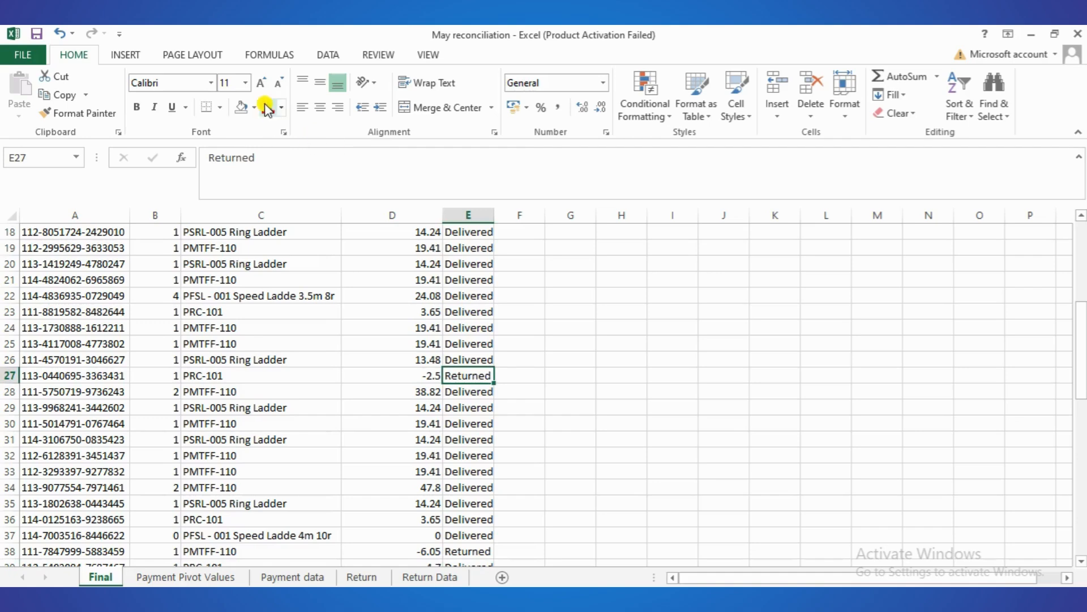
pyautogui.scroll(6, 473, 385)
pyautogui.scroll(-1, 475, 446)
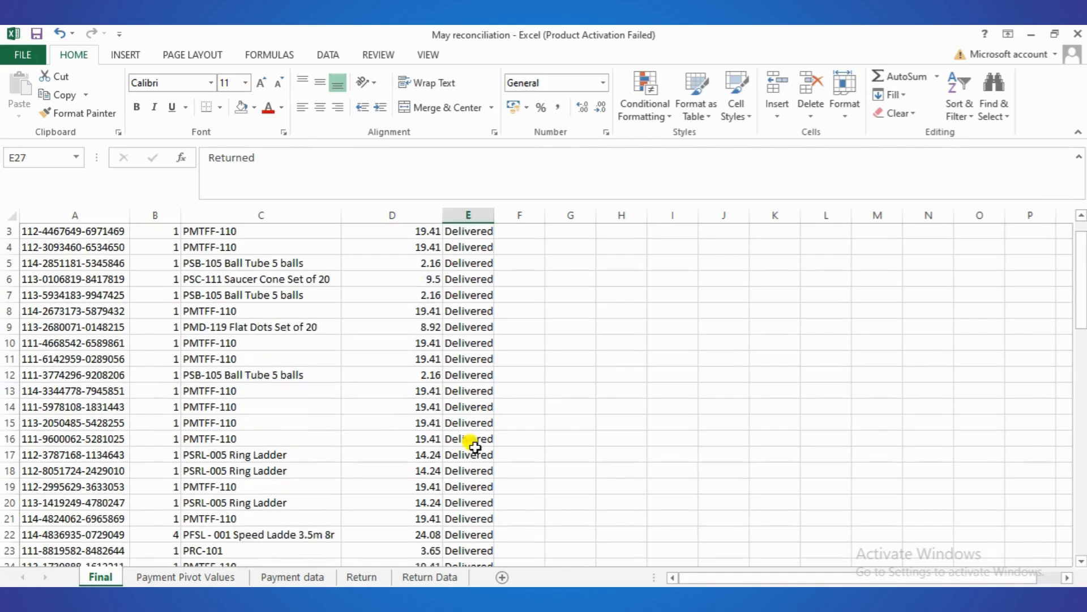
pyautogui.scroll(-6, 475, 447)
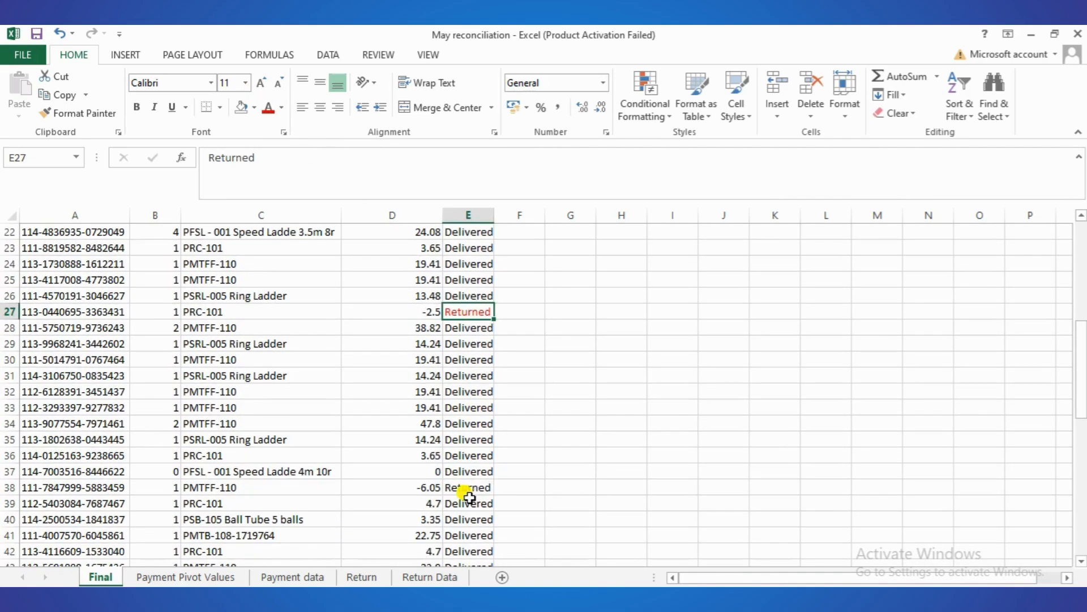
pyautogui.click(468, 487)
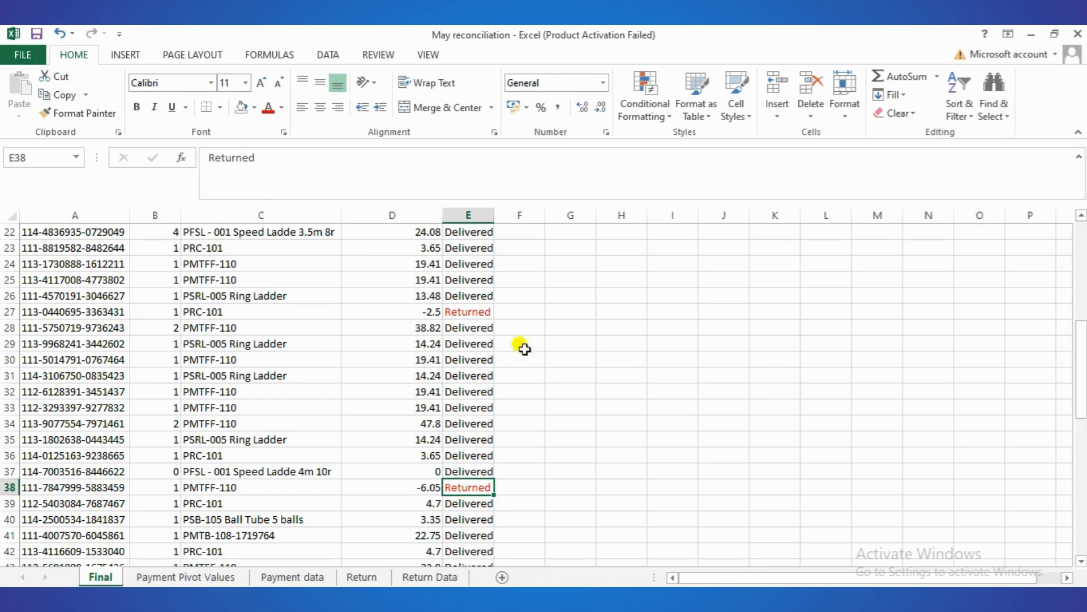
# - Enter Product Cost as the header in F1 and fit column F's width to the text
pyautogui.scroll(7, 539, 357)
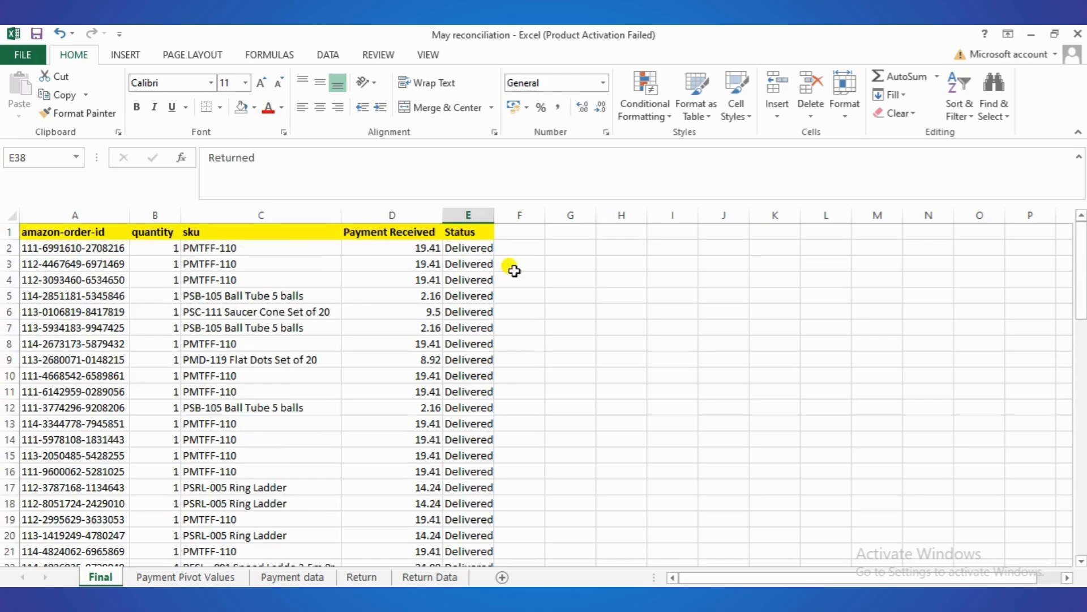
pyautogui.click(514, 234)
pyautogui.write('Product Cost')
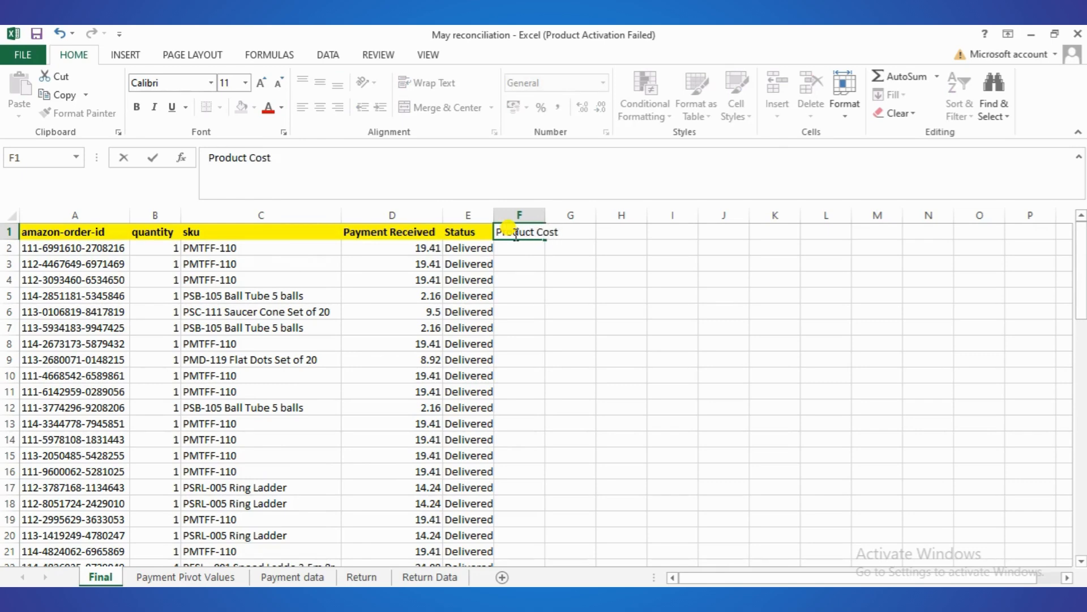
pyautogui.press('Return')
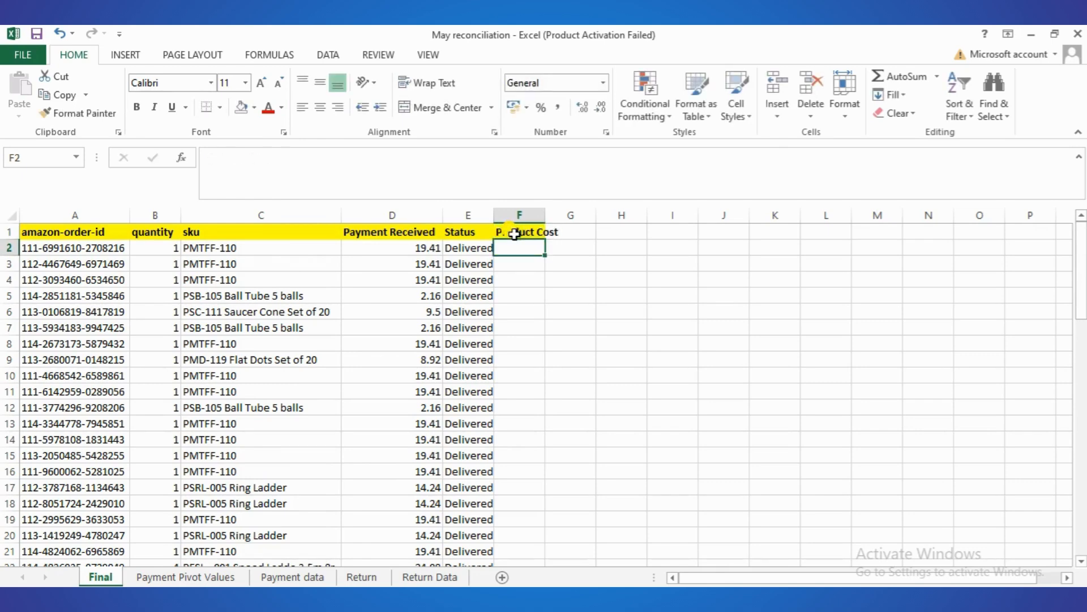
pyautogui.doubleClick(545, 217)
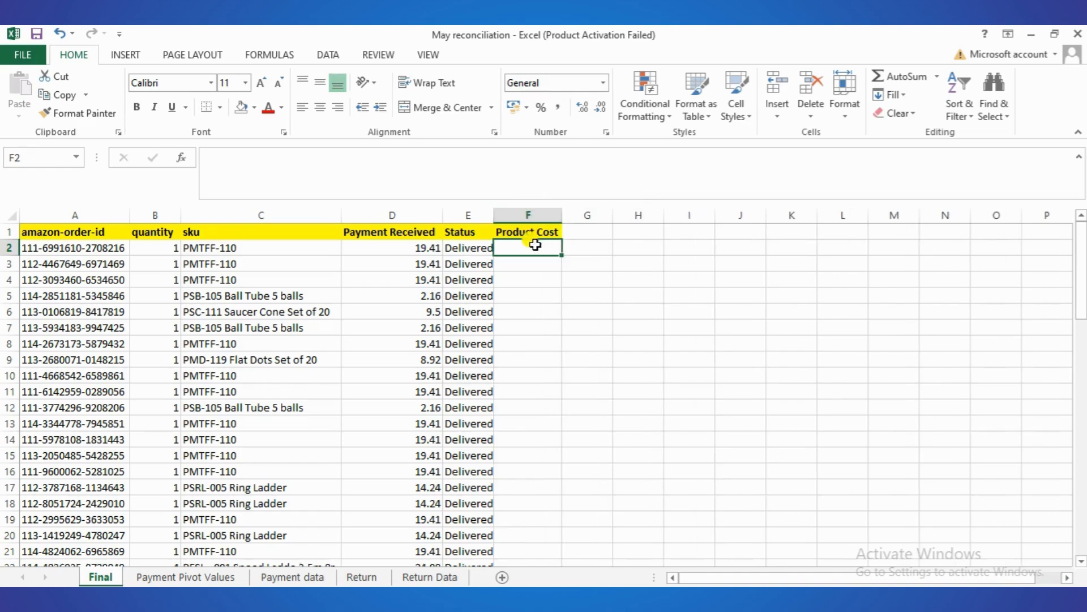
# - Enter 8 in F2 and fill it down the Product Cost column for all orders
pyautogui.write('8')
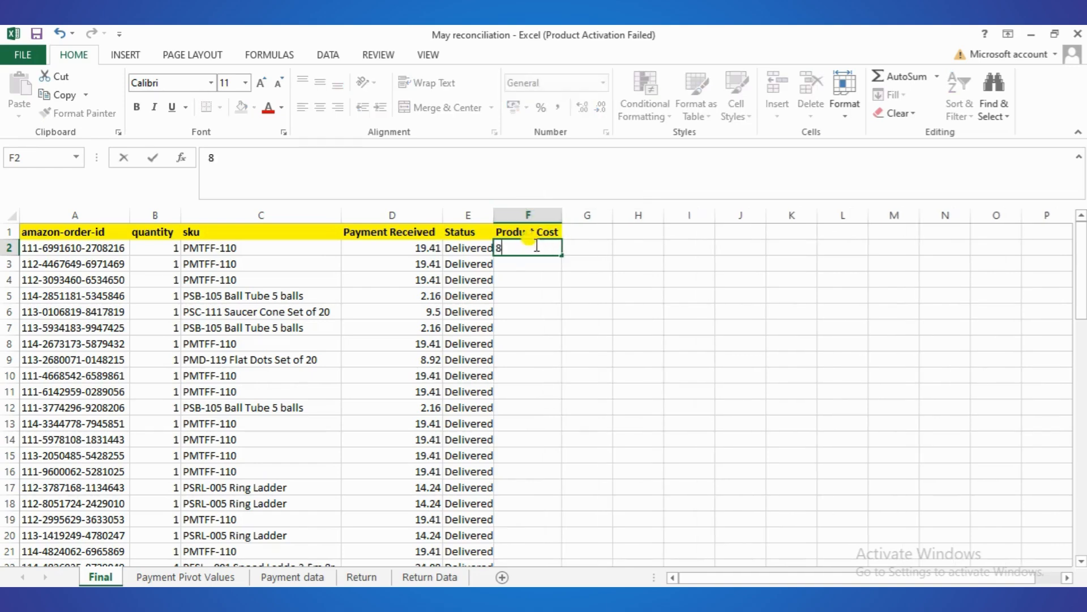
pyautogui.press('Return')
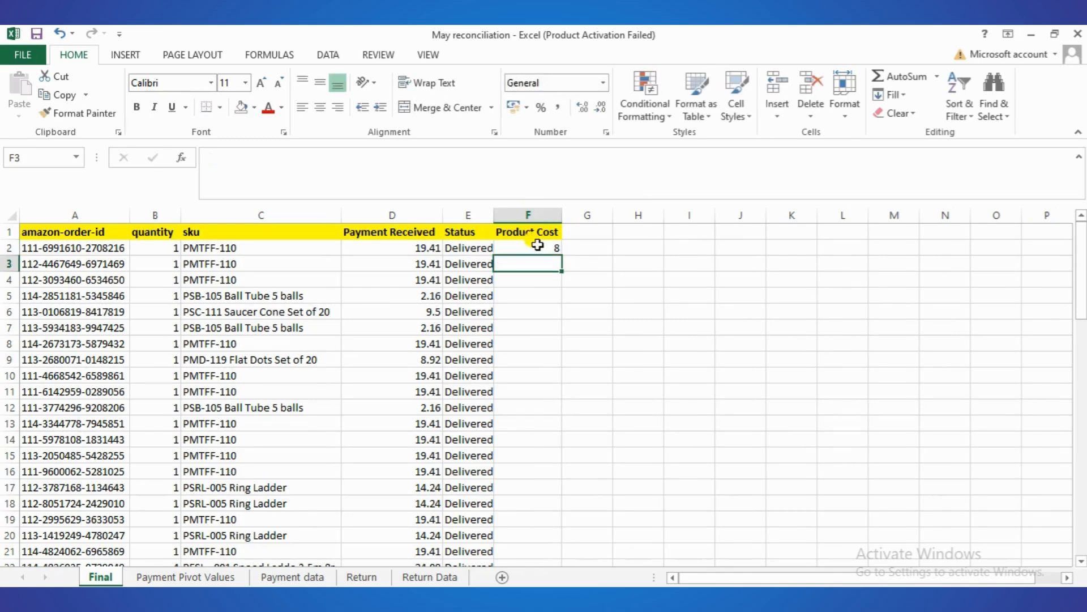
pyautogui.click(537, 244)
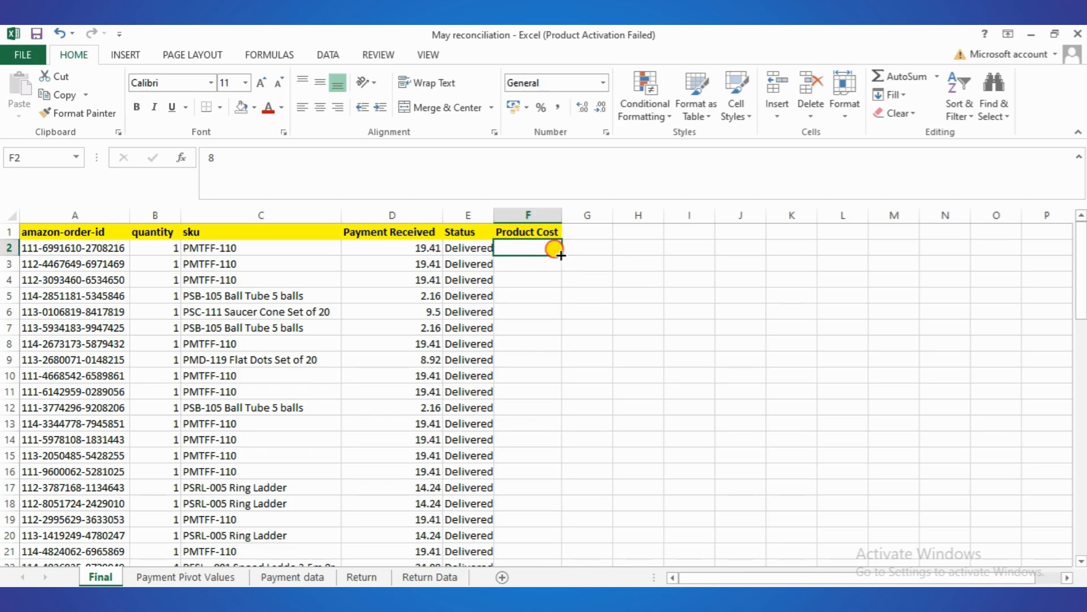
pyautogui.doubleClick(560, 255)
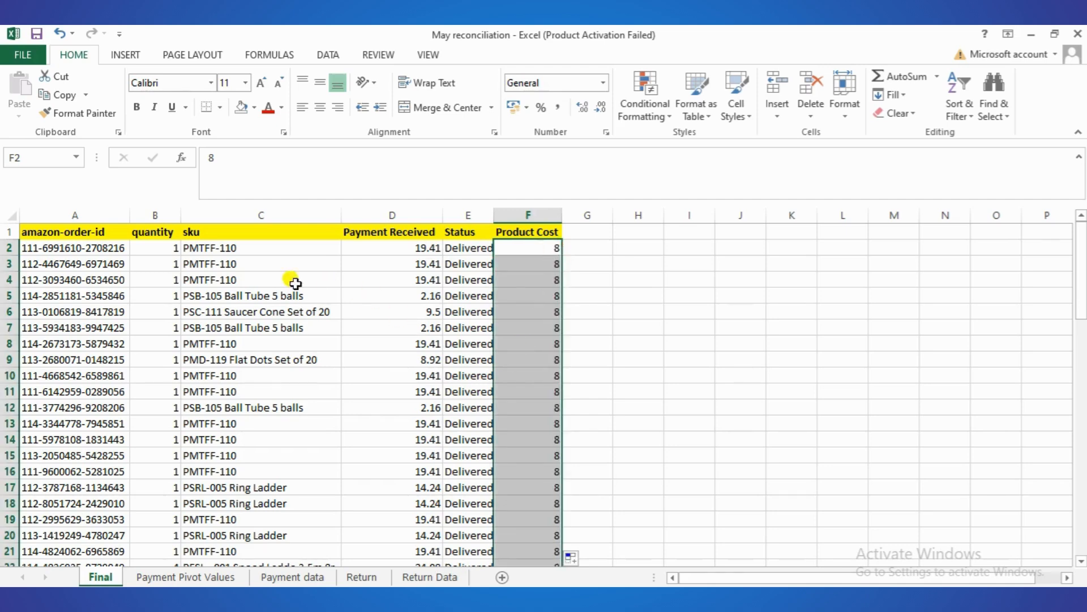
# - Set the Product Cost of the four-unit Speed Ladde order in row 22 to 32
pyautogui.click(167, 262)
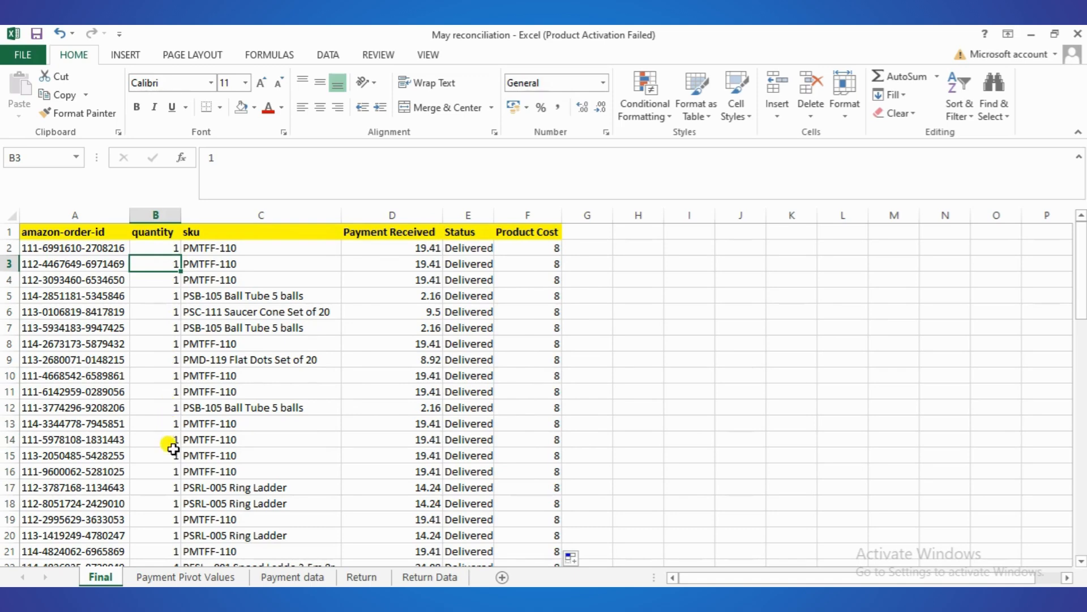
pyautogui.click(173, 493)
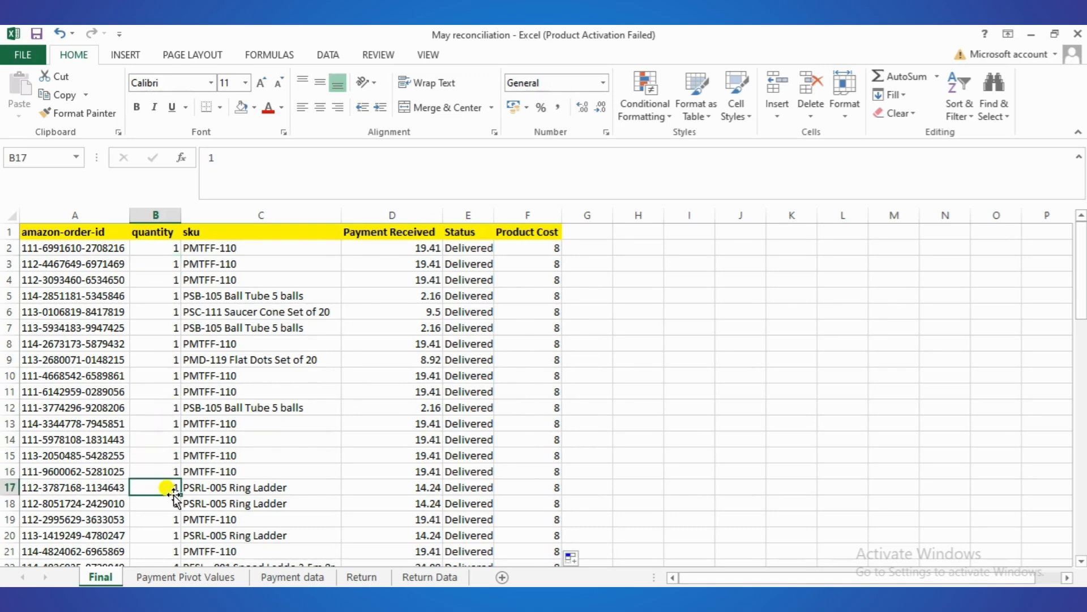
pyautogui.scroll(-1, 173, 494)
pyautogui.scroll(-1, 173, 494)
pyautogui.click(165, 471)
pyautogui.press('Right')
pyautogui.press('Right')
pyautogui.press('Right')
pyautogui.press('Right')
pyautogui.write('32')
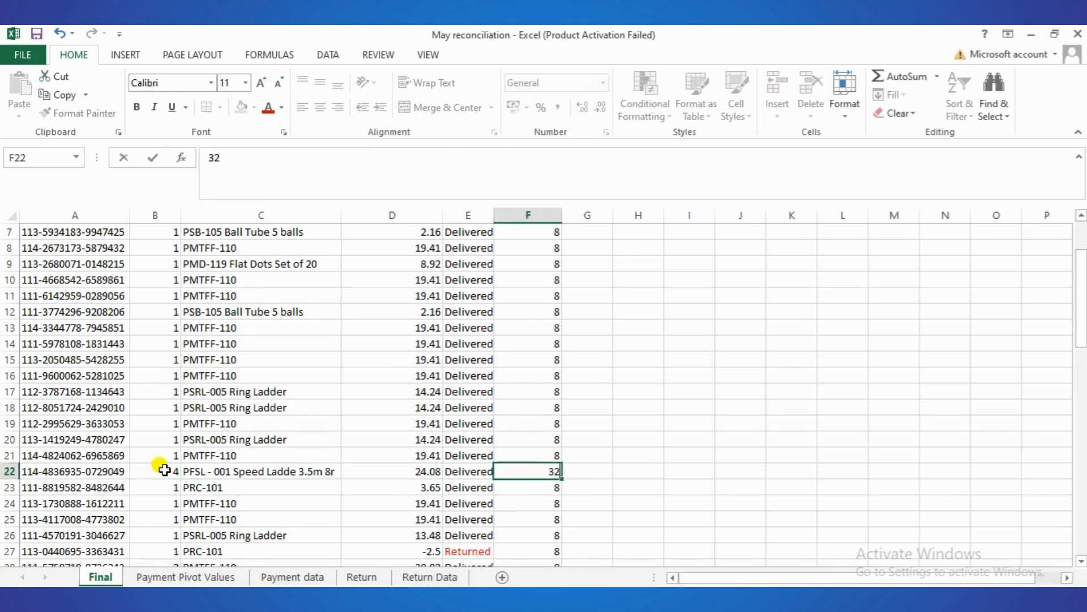
pyautogui.press('Return')
# - Set the Product Cost of the two-unit PMTFF-110 order in row 28 to 16
pyautogui.press('Left')
pyautogui.press('Left')
pyautogui.press('Left')
pyautogui.press('Left')
pyautogui.press('Left')
pyautogui.press('Right')
pyautogui.press('Down')
pyautogui.press('Down')
pyautogui.scroll(-1, 164, 471)
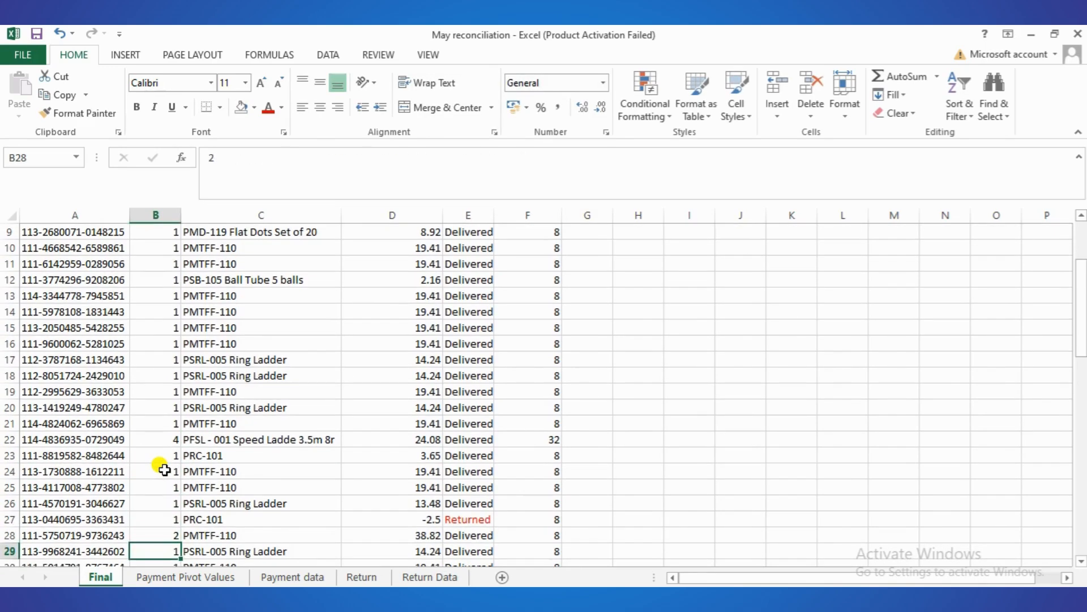
pyautogui.press('Down')
pyautogui.press('Down')
pyautogui.press('Down')
pyautogui.press('Right')
pyautogui.press('Right')
pyautogui.press('Right')
pyautogui.press('Right')
pyautogui.write('16')
pyautogui.press('Return')
# - Set the Product Cost of the two-unit orders in rows 34 and 47 to 16 each
pyautogui.press('Left')
pyautogui.press('Left')
pyautogui.press('Left')
pyautogui.press('Left')
pyautogui.press('Left')
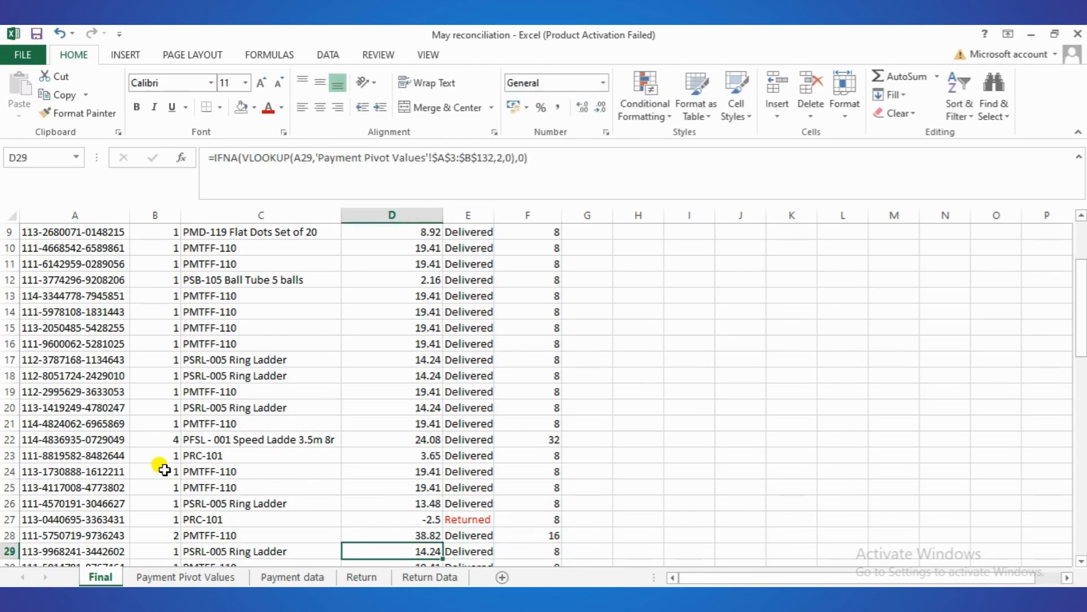
pyautogui.press('Right')
pyautogui.press('Down')
pyautogui.press('Down')
pyautogui.press('Down')
pyautogui.press('Down')
pyautogui.press('Down')
pyautogui.press('Down')
pyautogui.press('Down')
pyautogui.press('Down')
pyautogui.press('Up')
pyautogui.press('Up')
pyautogui.press('Up')
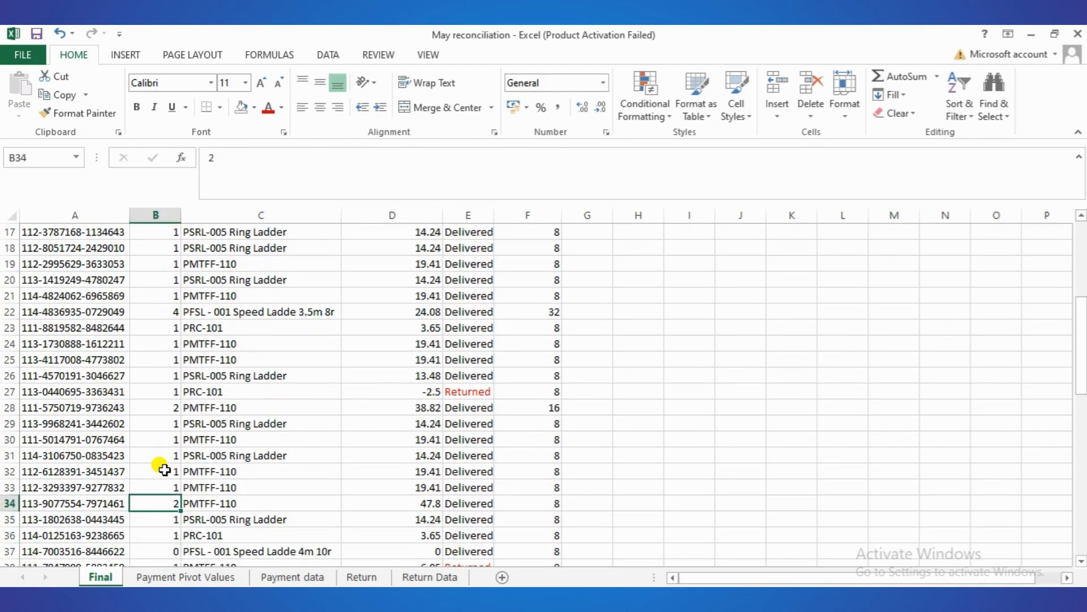
pyautogui.press('Right')
pyautogui.press('Right')
pyautogui.press('Right')
pyautogui.press('Right')
pyautogui.write('16')
pyautogui.press('Up')
pyautogui.press('Up')
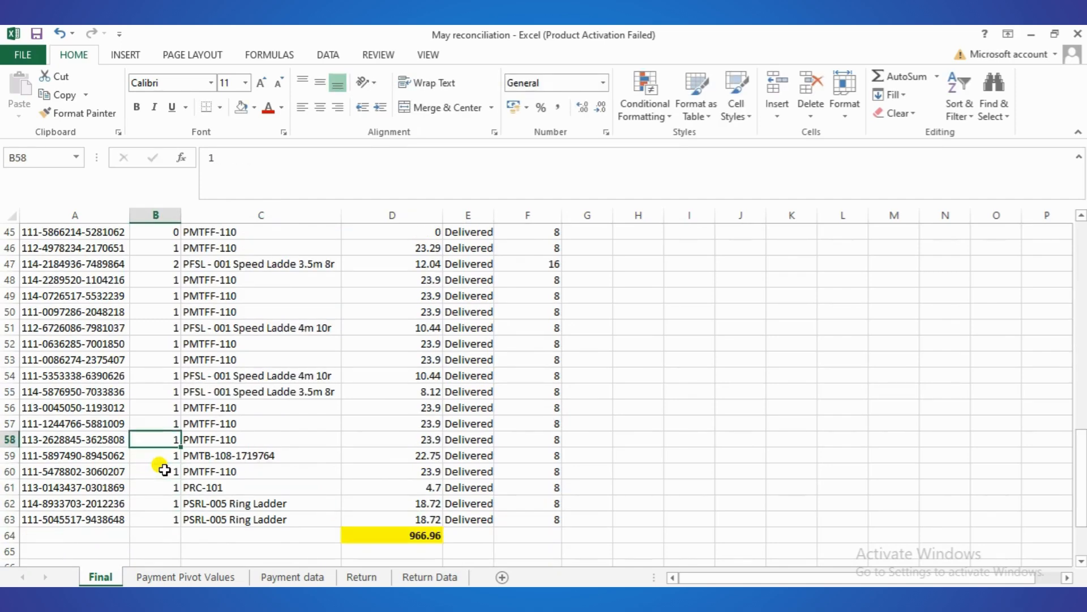
# - Set the Product Cost of the zero-quantity orders in rows 44 and 45 to 0
pyautogui.press('Up')
pyautogui.press('Up')
pyautogui.press('Up')
pyautogui.press('Up')
pyautogui.press('Up')
pyautogui.press('Up')
pyautogui.press('Up')
pyautogui.press('Up')
pyautogui.press('Up')
pyautogui.press('Up')
pyautogui.press('Up')
pyautogui.press('Up')
pyautogui.press('Up')
pyautogui.press('Up')
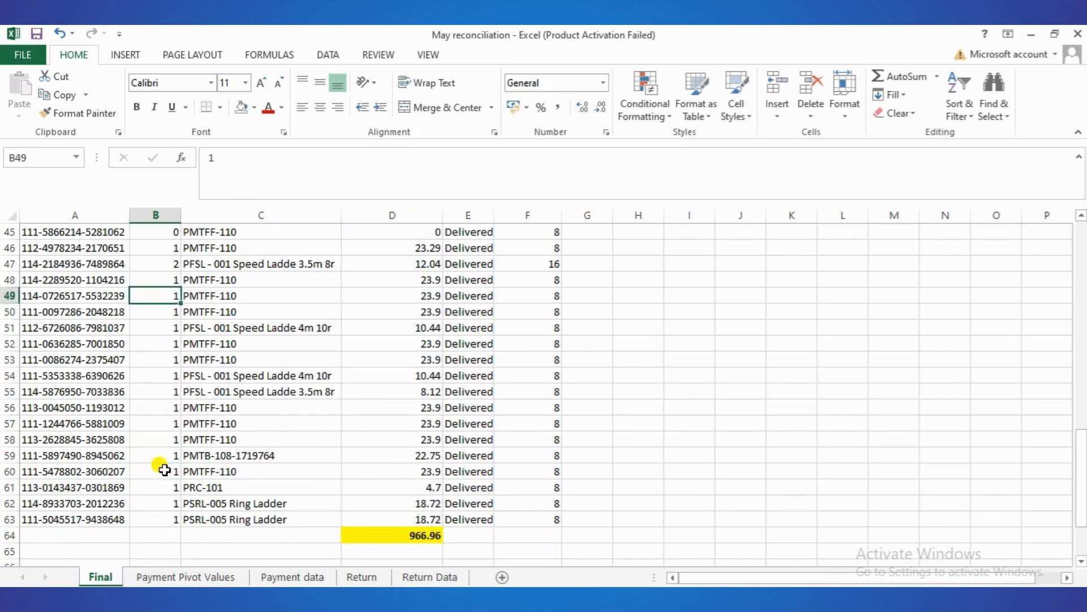
pyautogui.press('Right')
pyautogui.press('Right')
pyautogui.press('Right')
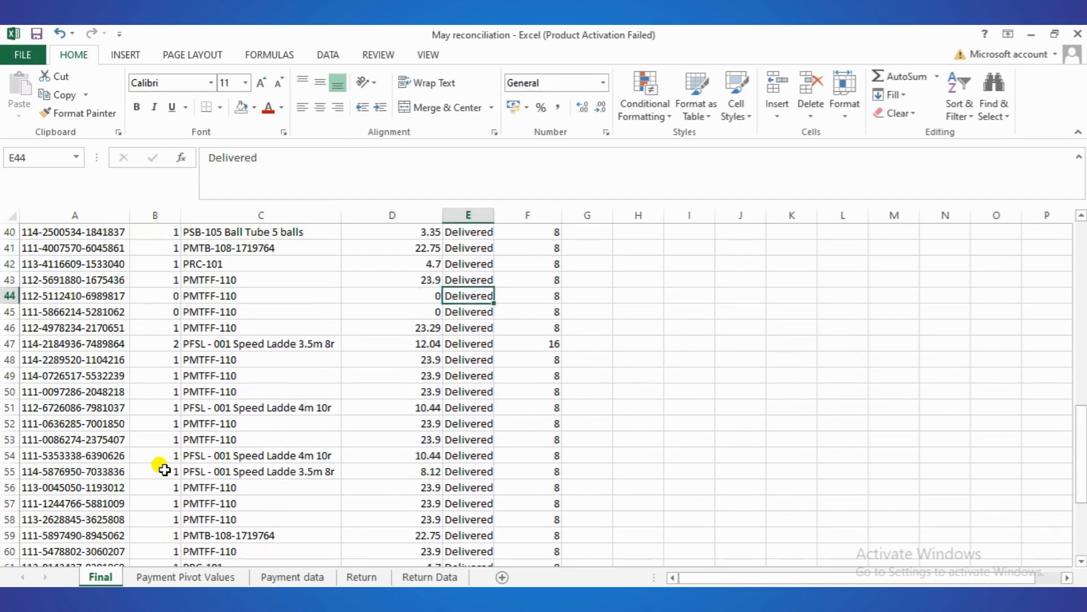
pyautogui.press('Right')
pyautogui.write('0')
pyautogui.press('Return')
pyautogui.write('0')
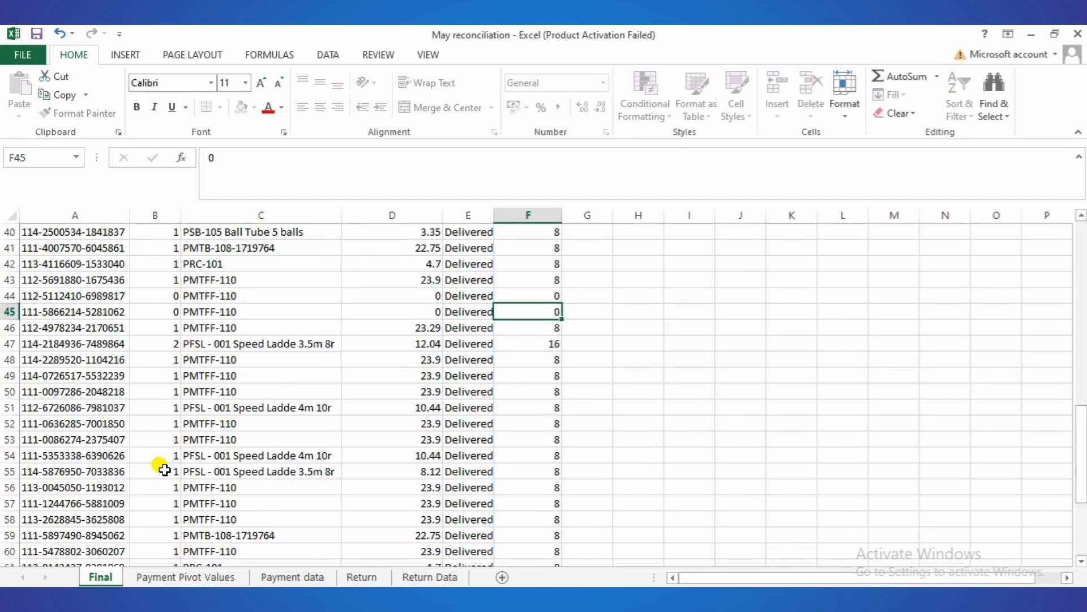
# - Go to the Product Cost cell of the zero-quantity Speed Ladde order in row 37
pyautogui.press('Left')
pyautogui.press('Left')
pyautogui.press('Left')
pyautogui.press('Left')
pyautogui.press('Up')
pyautogui.press('Up')
pyautogui.press('Up')
pyautogui.press('Up')
pyautogui.press('Up')
pyautogui.press('Up')
pyautogui.press('Up')
pyautogui.press('Up')
pyautogui.press('Right')
pyautogui.press('Right')
pyautogui.press('Right')
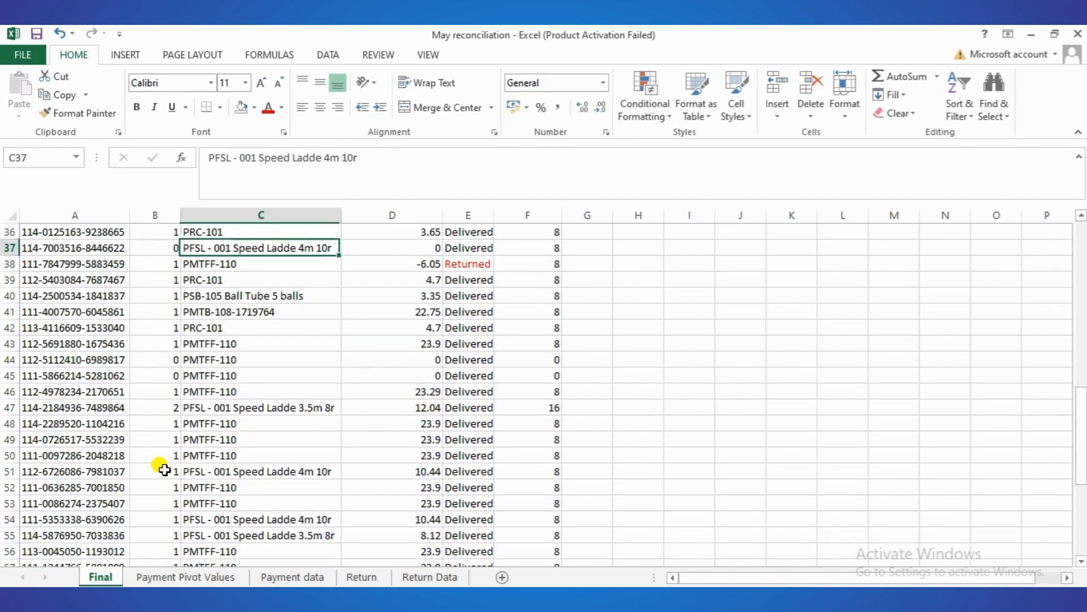
pyautogui.press('Right')
# - Total the Product Cost column in F64 with a SUM of F2:F63
pyautogui.hotkey('ctrl', 'Down')
pyautogui.press('Down')
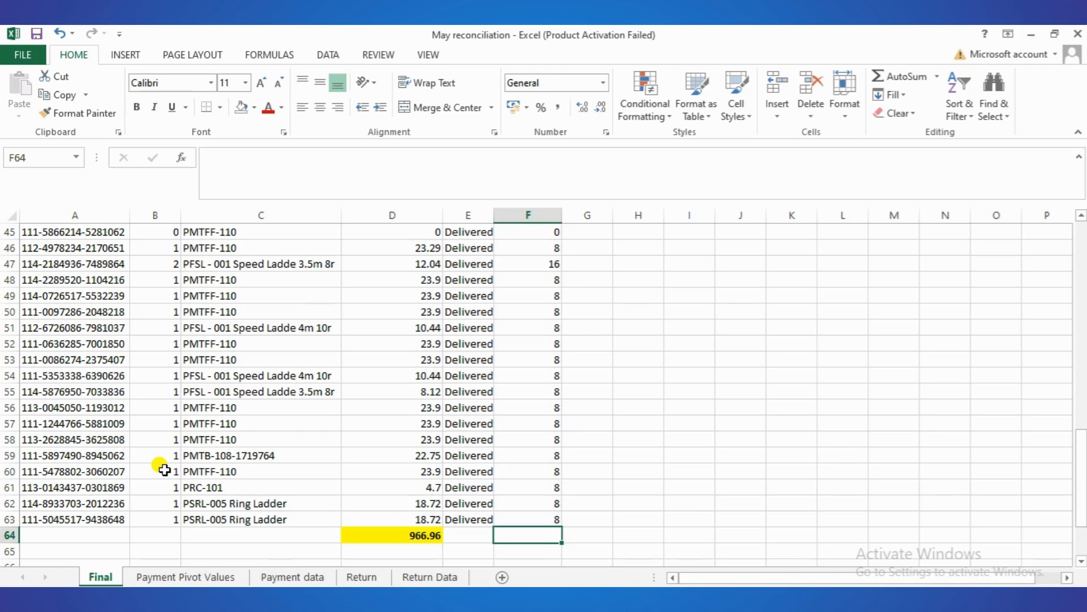
pyautogui.hotkey('alt', '=')
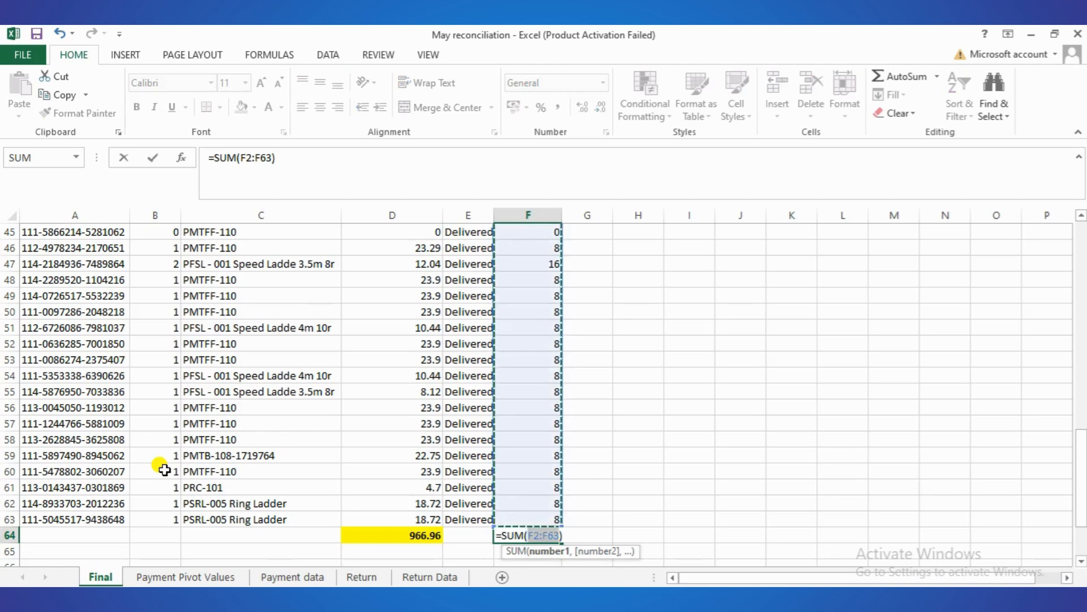
pyautogui.press('Return')
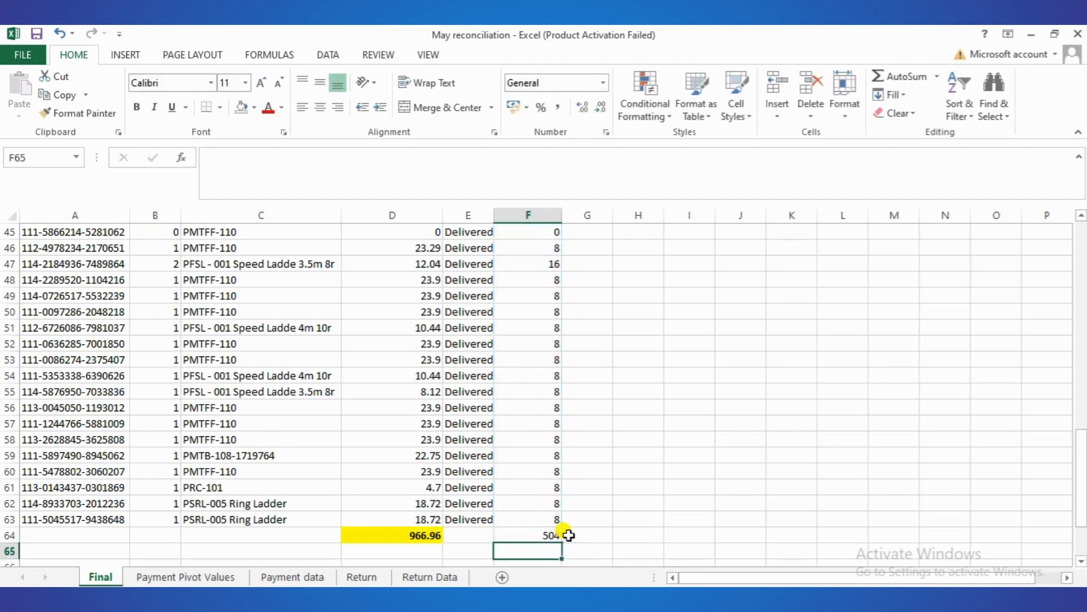
# - Make the Product Cost total in F64 bold with a yellow fill
pyautogui.click(551, 535)
pyautogui.hotkey('ctrl', 'b')
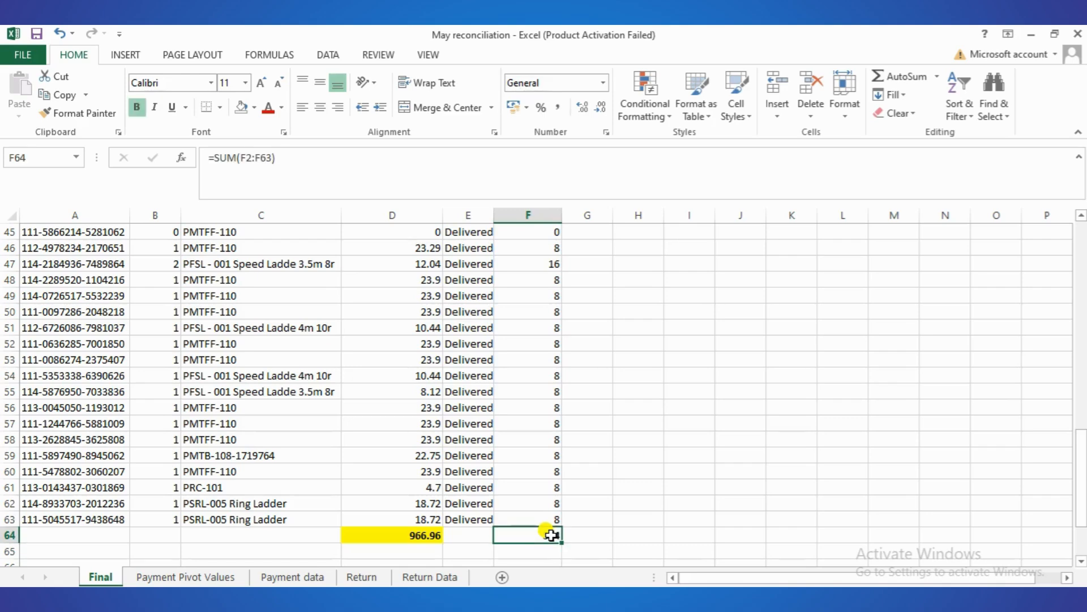
pyautogui.click(253, 108)
pyautogui.click(279, 233)
# - Label C66 Payment Received and link D66 to the payment total in D64
pyautogui.scroll(-2, 408, 400)
pyautogui.click(258, 472)
pyautogui.write('Payment Received')
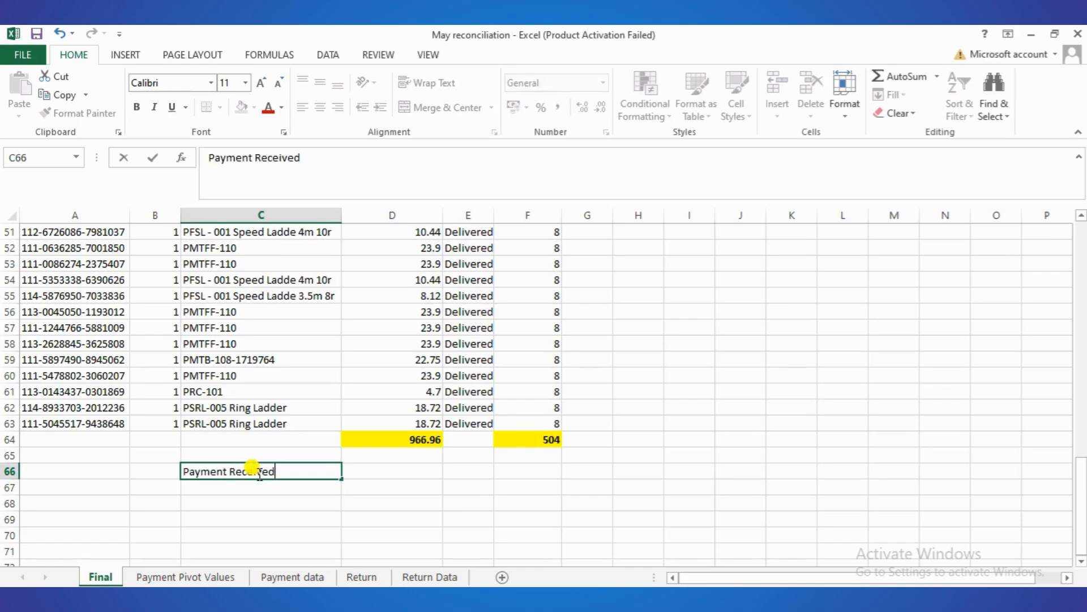
pyautogui.click(370, 479)
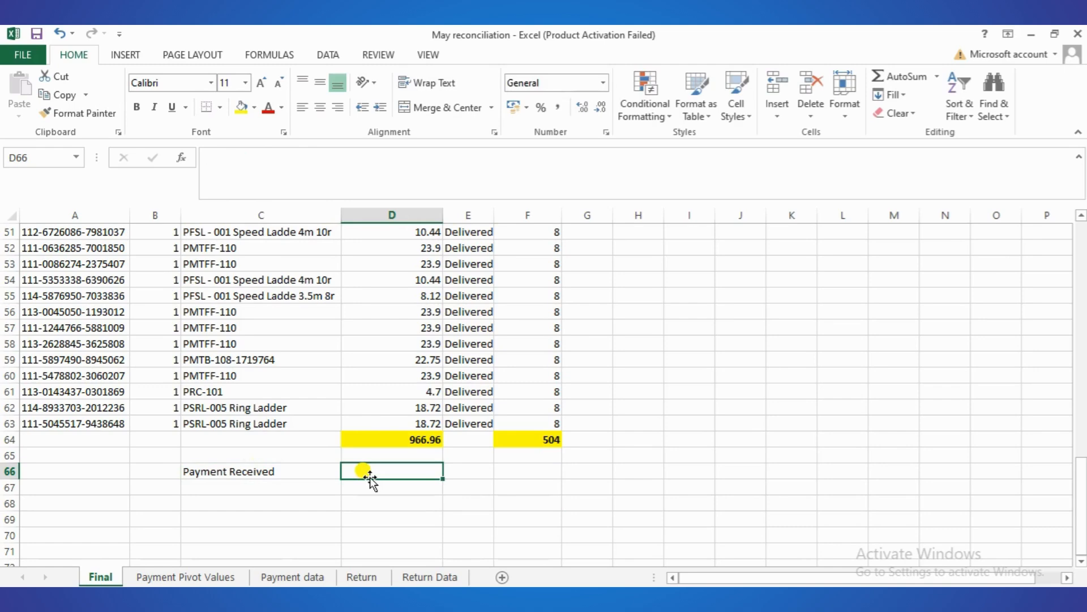
pyautogui.write('=')
pyautogui.click(395, 439)
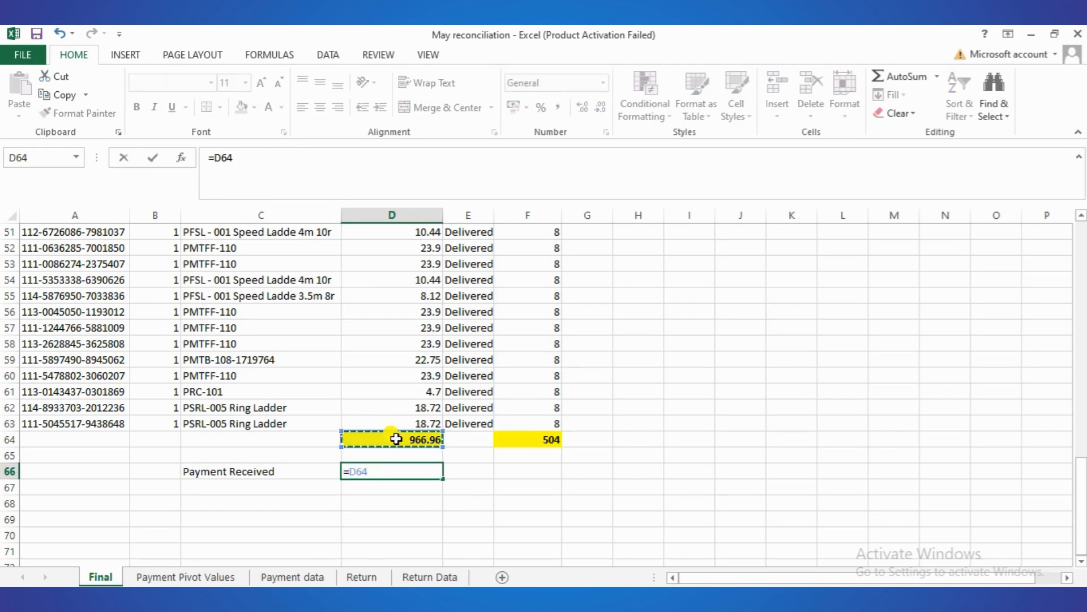
pyautogui.press('Return')
# - Label C67 Product cost and link D67 to the product cost total in F64
pyautogui.click(290, 484)
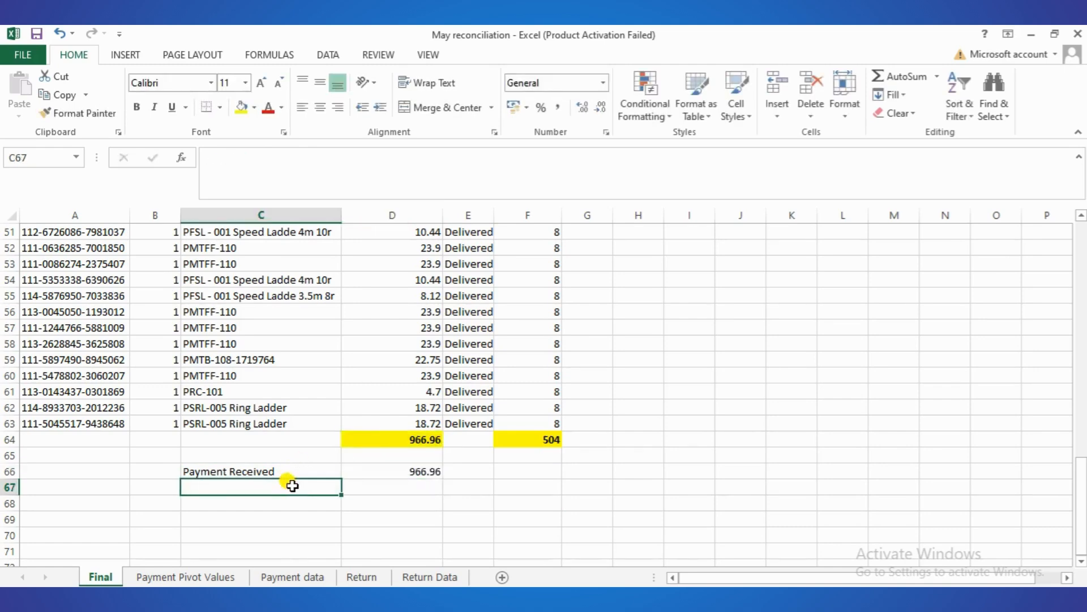
pyautogui.write('Product cost')
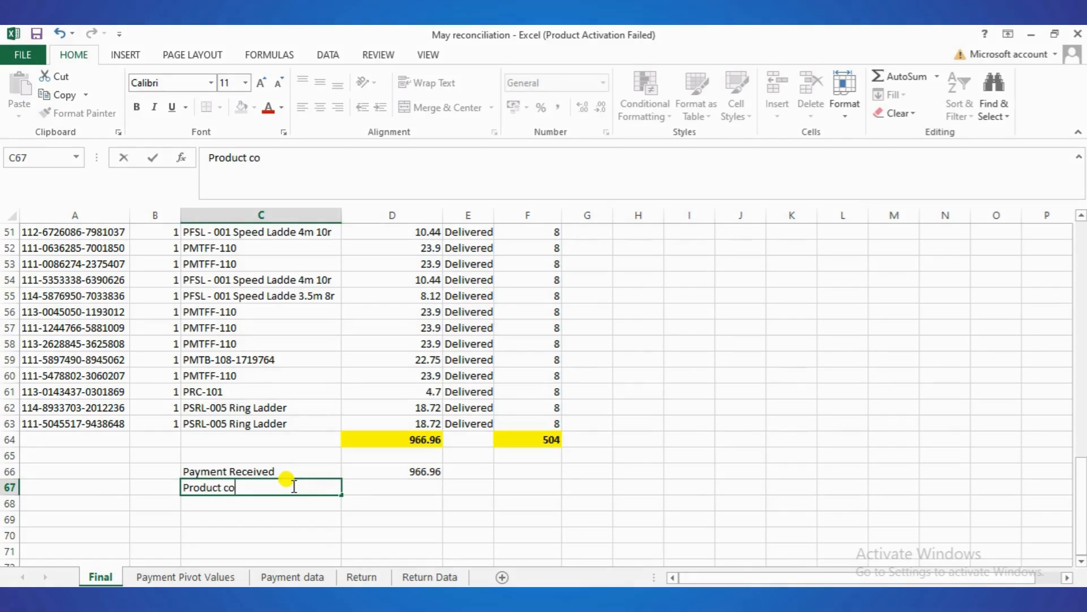
pyautogui.click(387, 487)
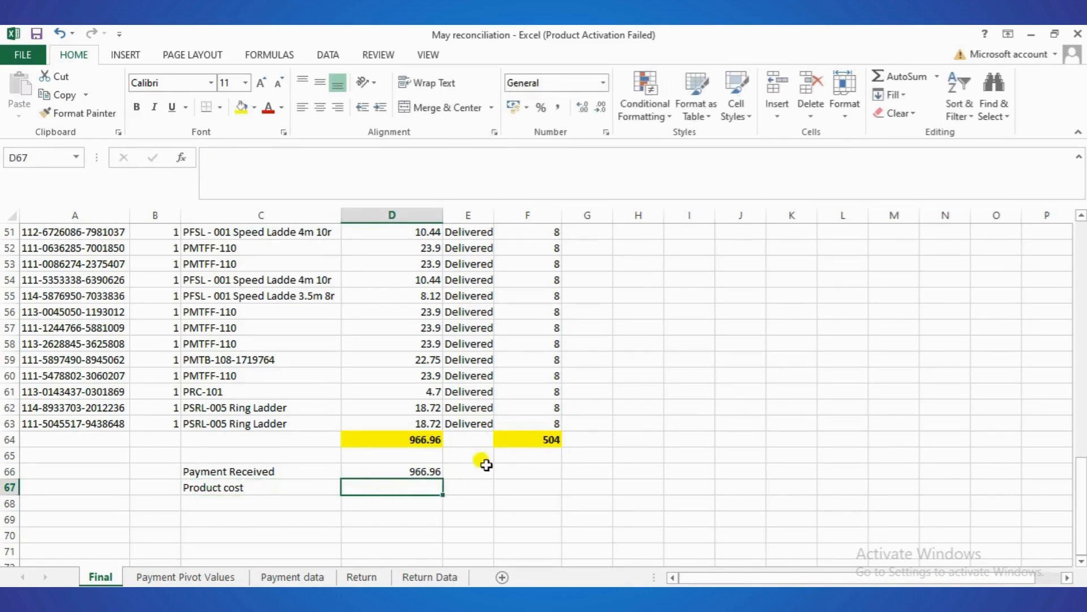
pyautogui.write('=')
pyautogui.click(521, 442)
pyautogui.press('Return')
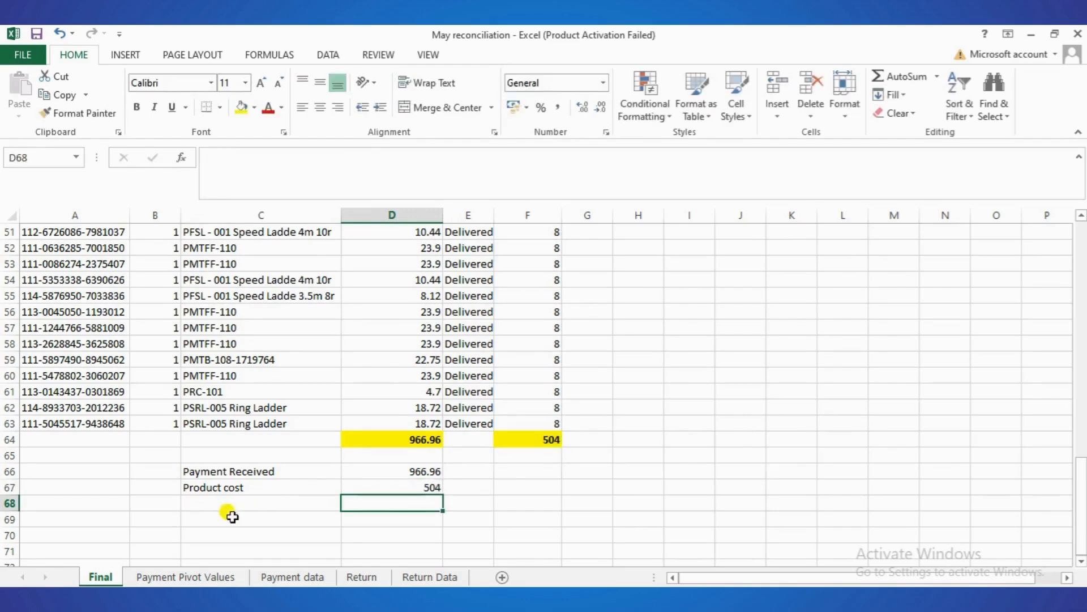
# - Label C68 Shipping Cost and enter 0 as its amount in D68
pyautogui.click(221, 501)
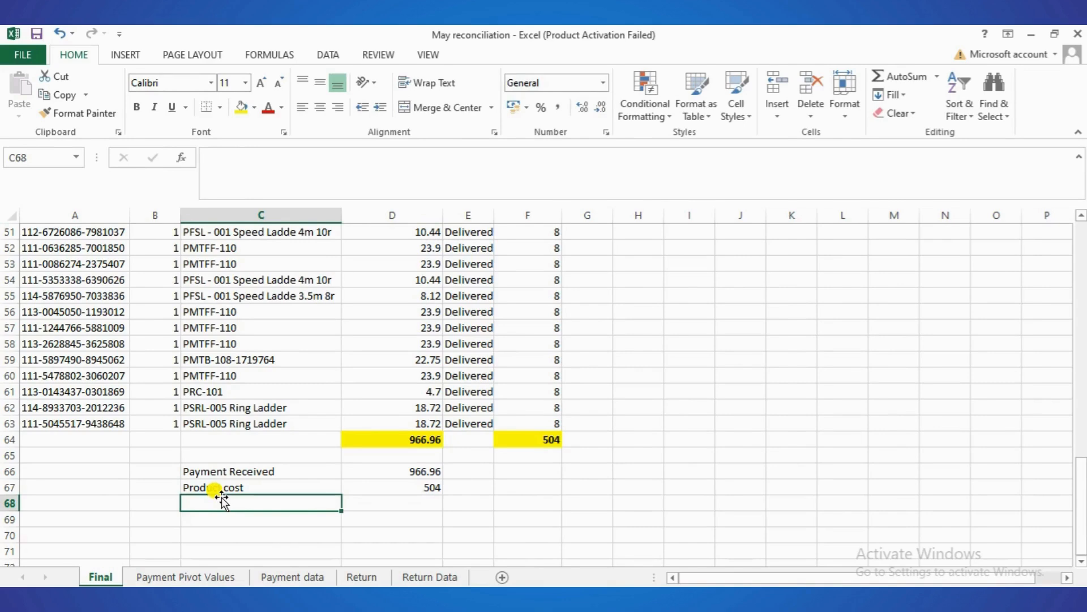
pyautogui.write('Shipping Cost')
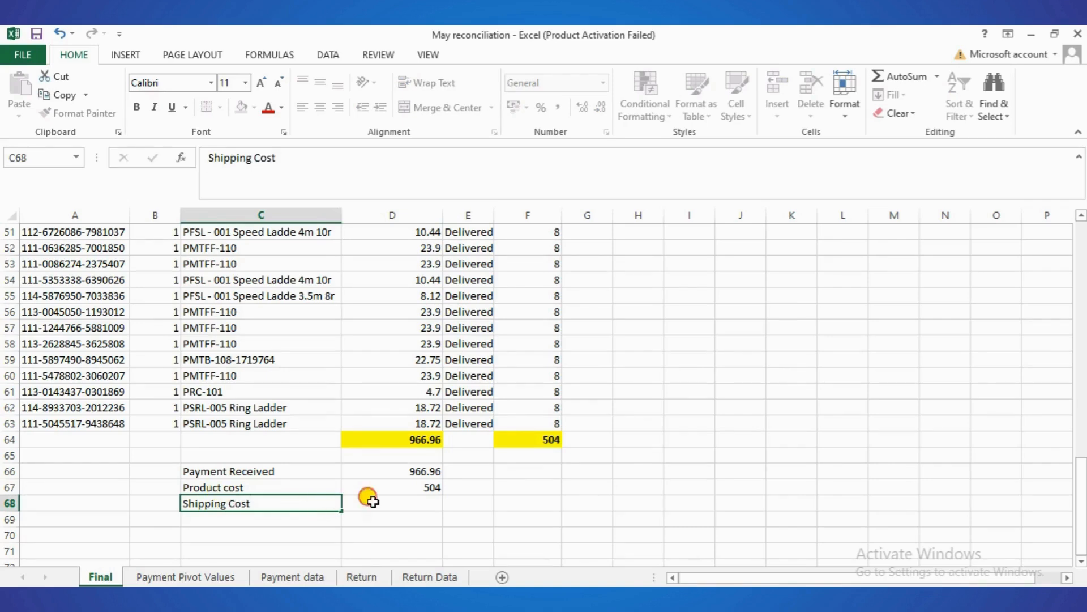
pyautogui.click(371, 501)
pyautogui.write('0')
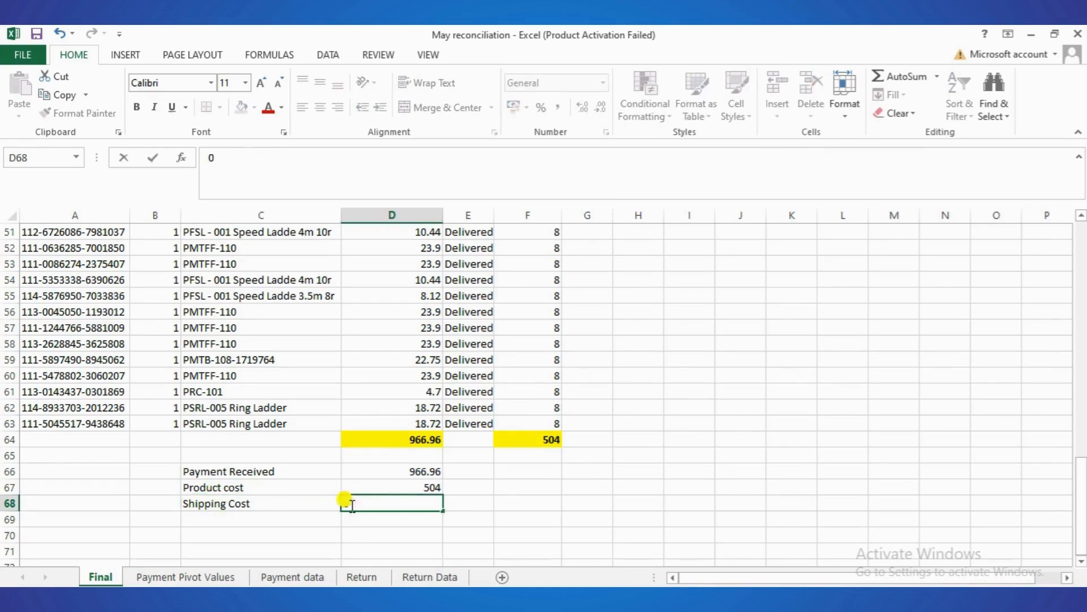
# - Add the labels Advertising in C69 and Inventory Management Fee in C70
pyautogui.click(299, 516)
pyautogui.write('Advertising')
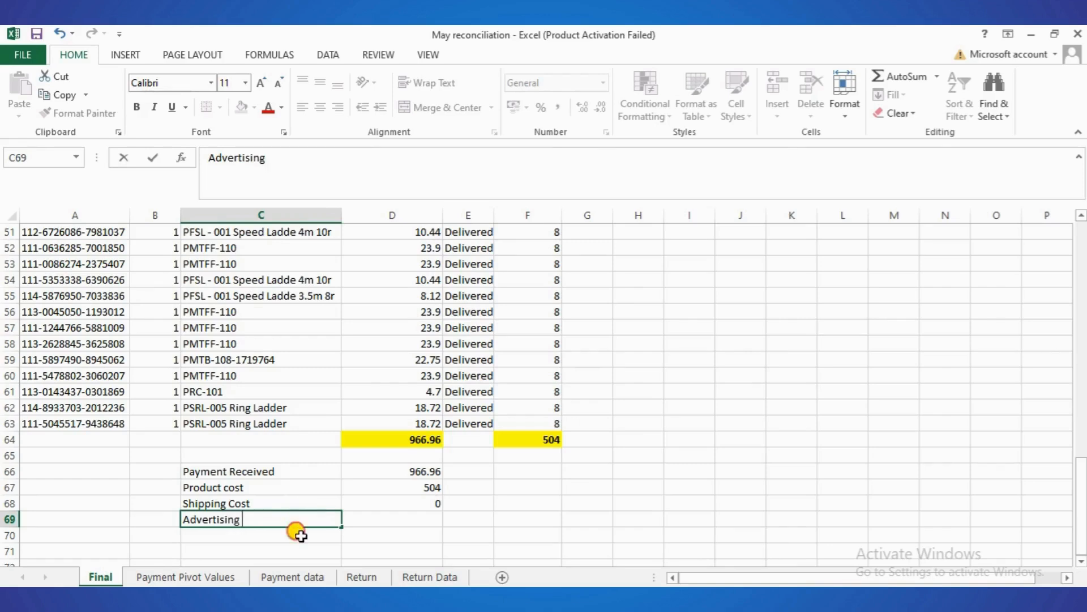
pyautogui.click(301, 535)
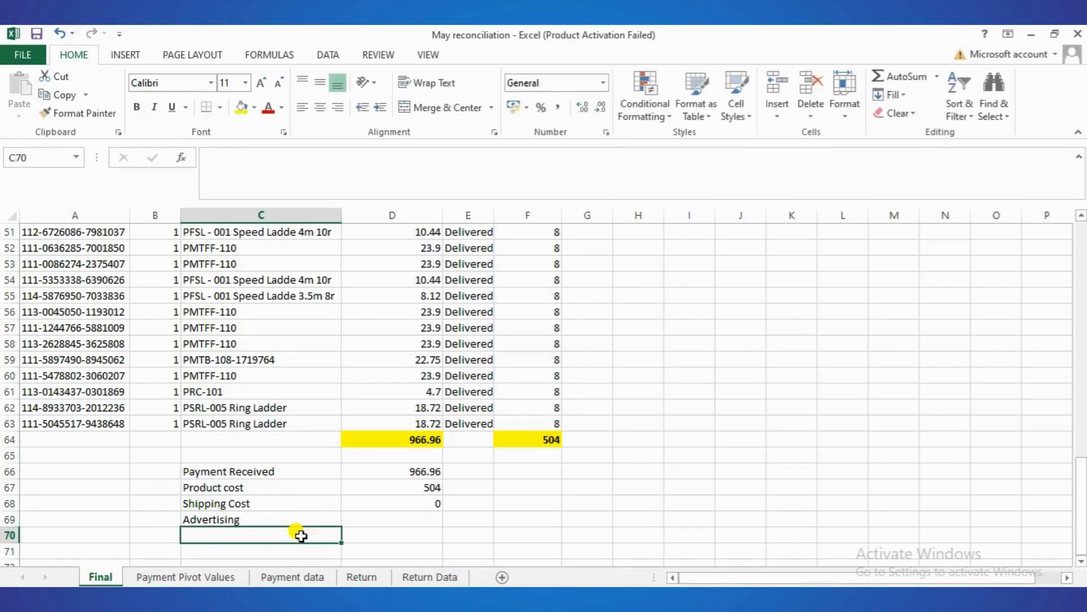
pyautogui.write('Inventory')
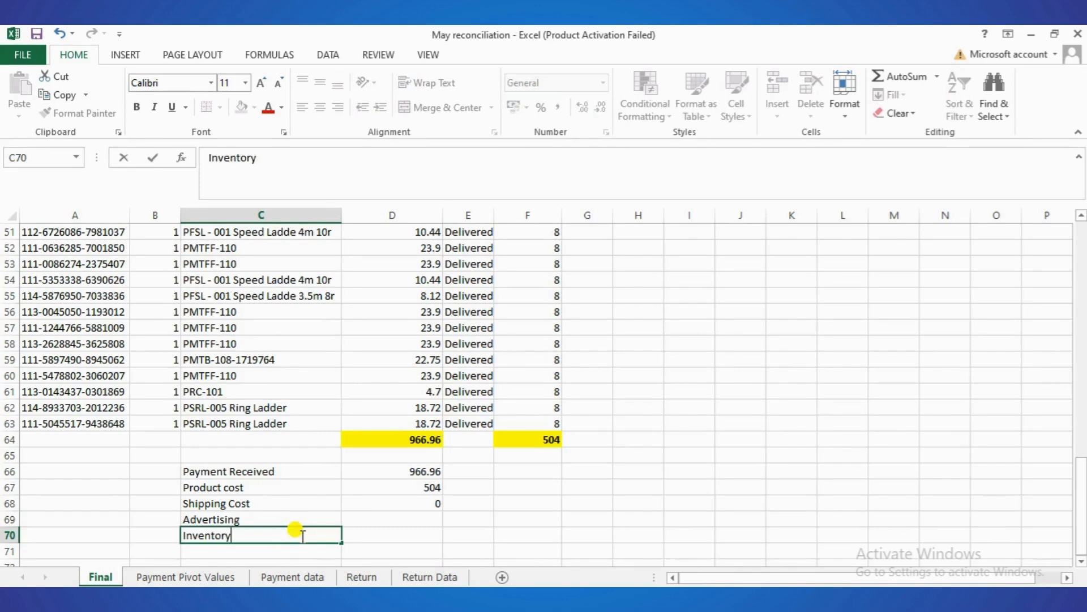
pyautogui.write('Management F')
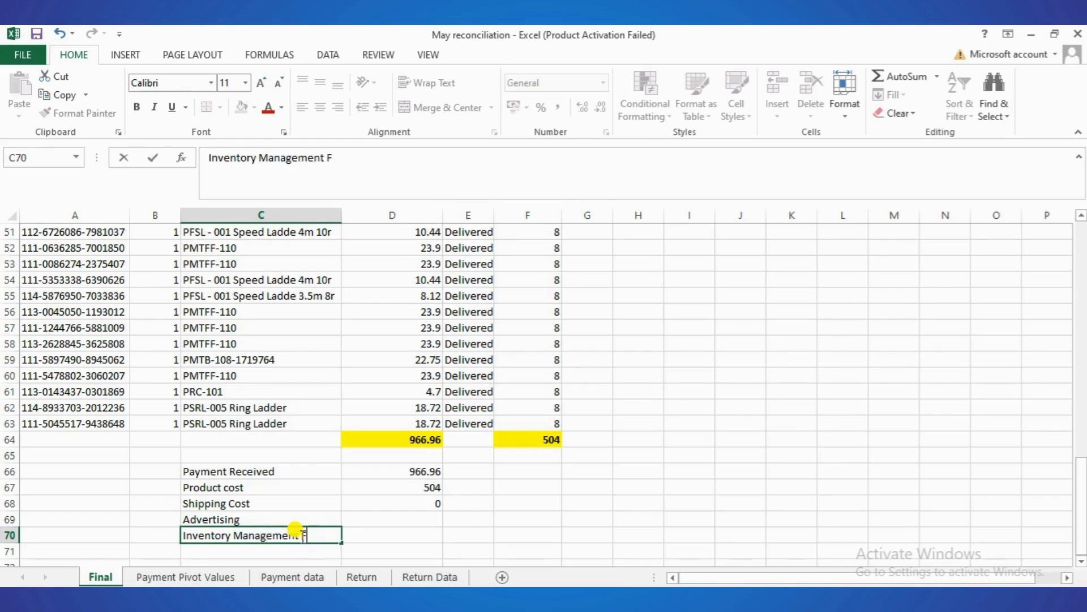
pyautogui.click(408, 519)
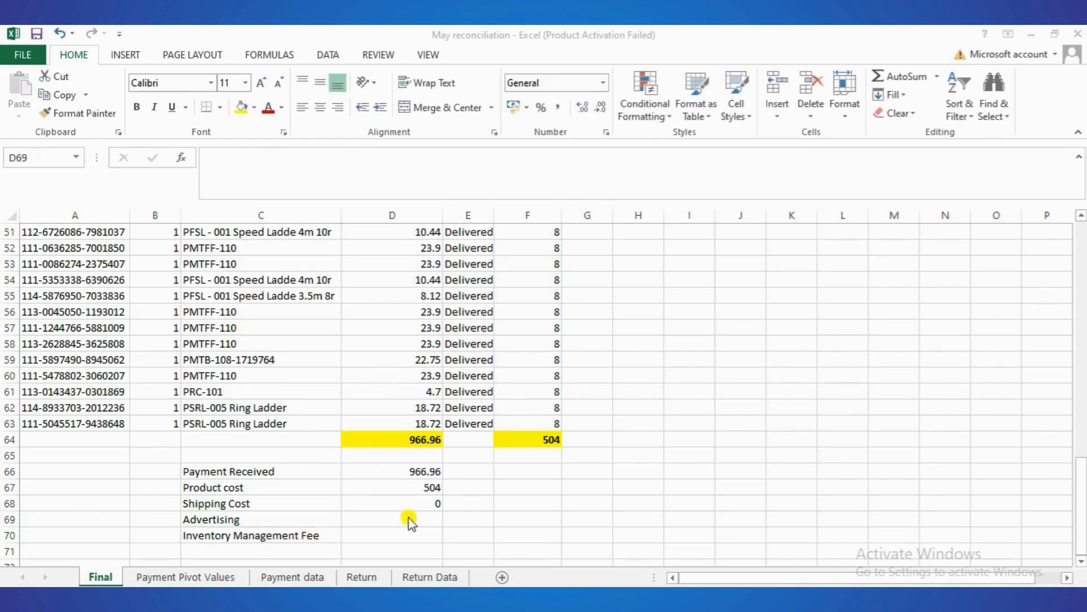
# - Switch to the payment report workbook and turn on filtering for its data
pyautogui.hotkey('alt', 'Tab')
pyautogui.press('Tab')
pyautogui.press('Tab')
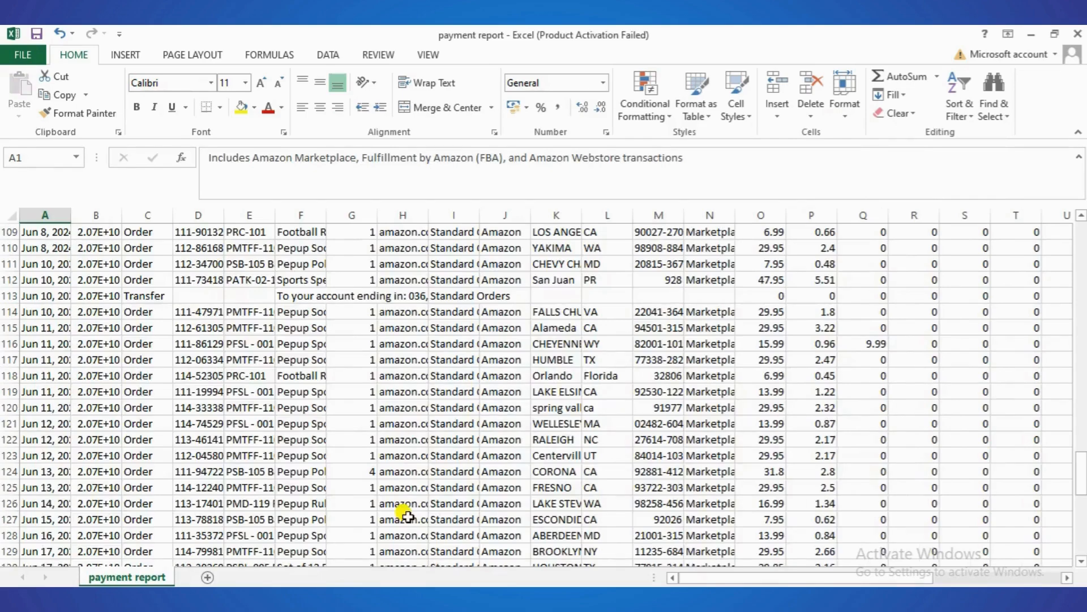
pyautogui.scroll(20, 348, 444)
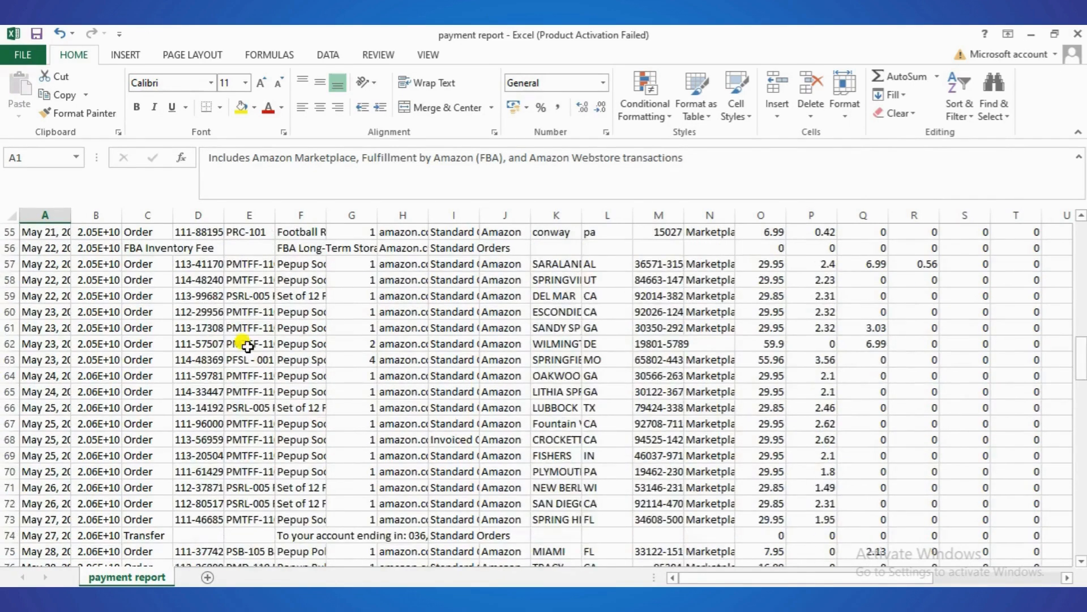
pyautogui.scroll(2, 248, 347)
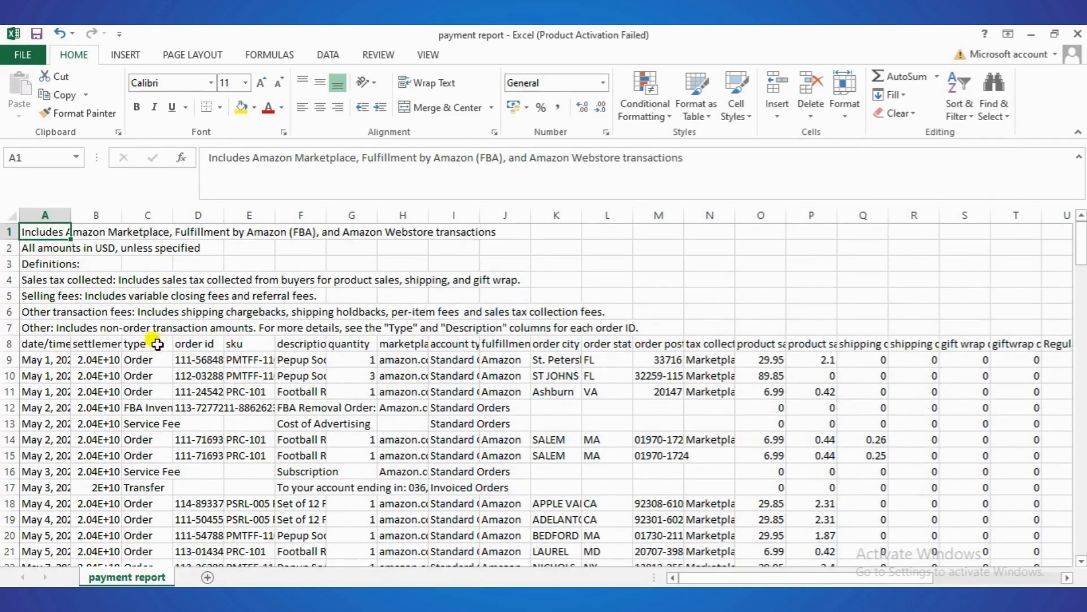
pyautogui.click(182, 340)
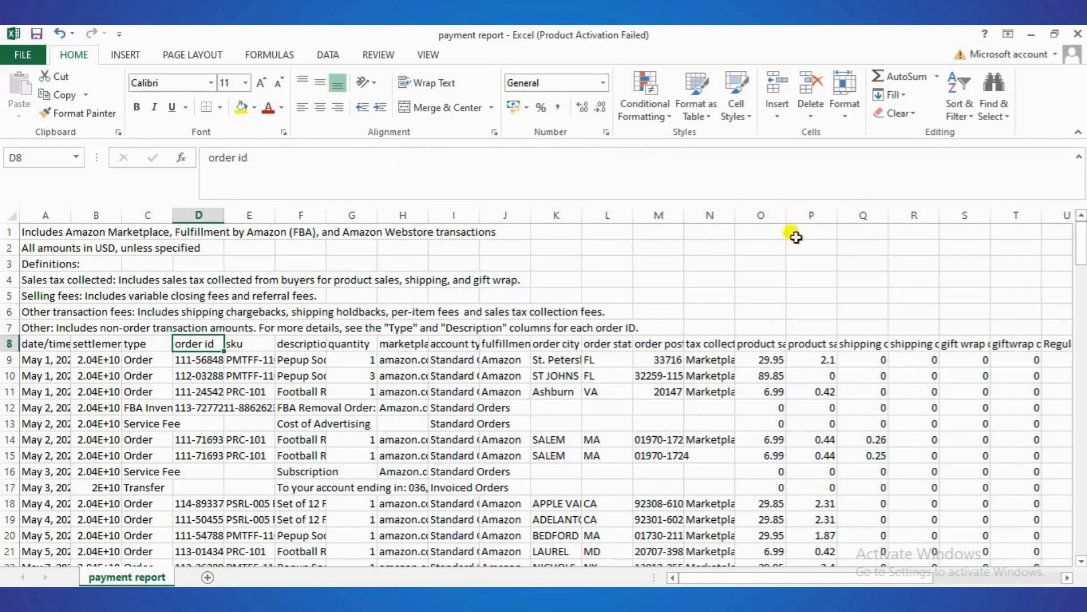
pyautogui.click(967, 115)
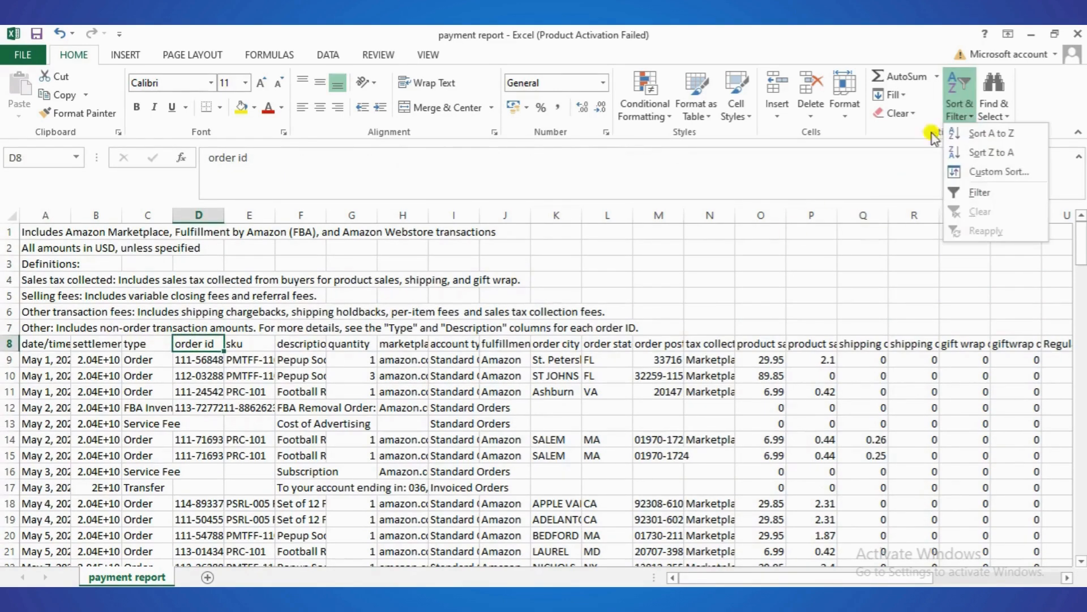
pyautogui.click(983, 194)
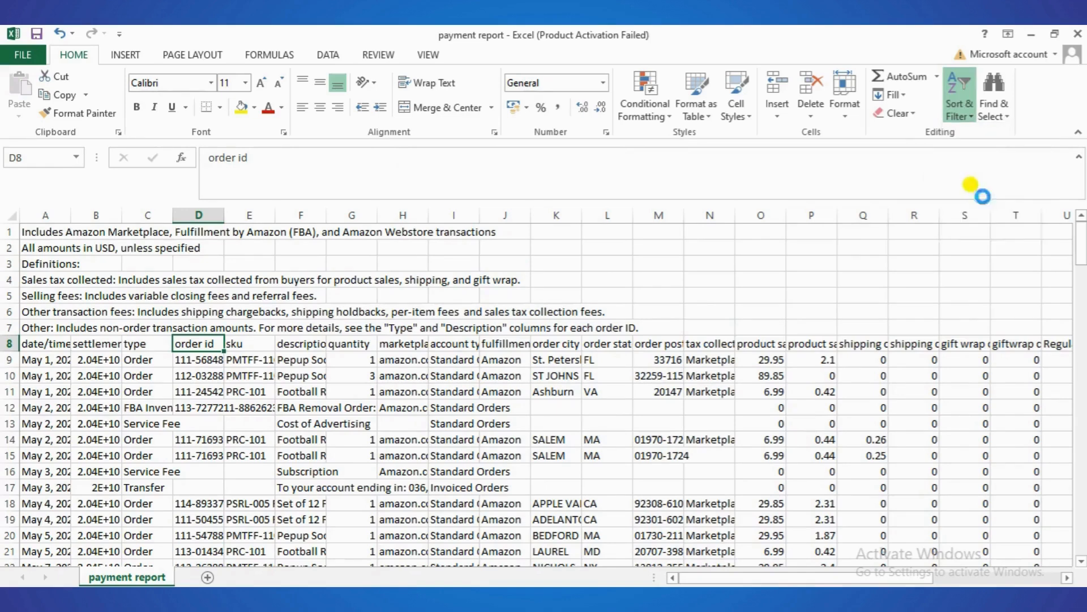
# - Filter the transaction type column C to show only FBA Inventory Fee rows
pyautogui.click(141, 341)
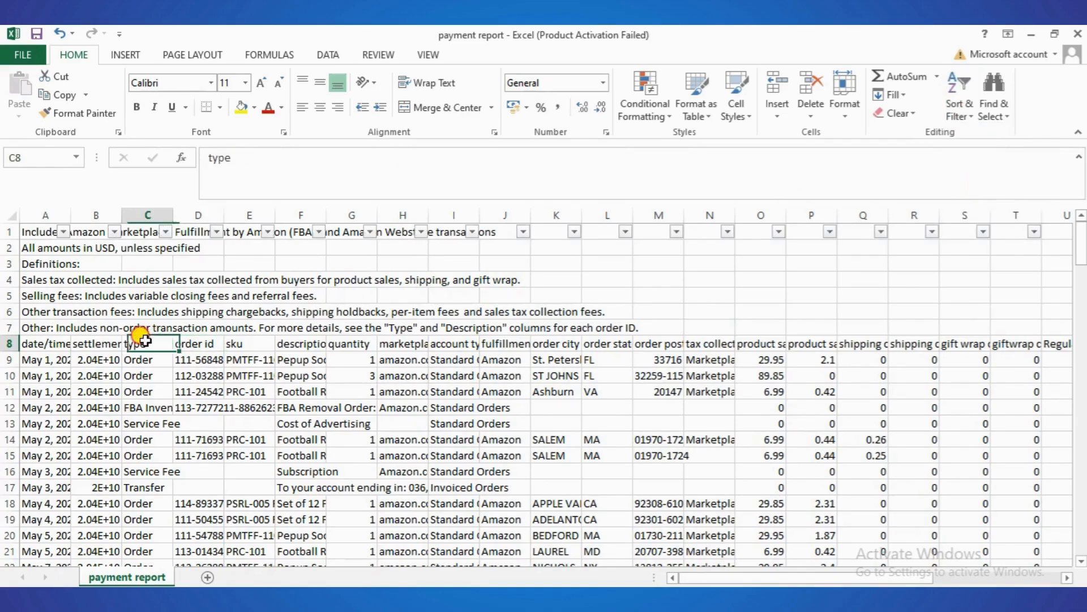
pyautogui.click(164, 231)
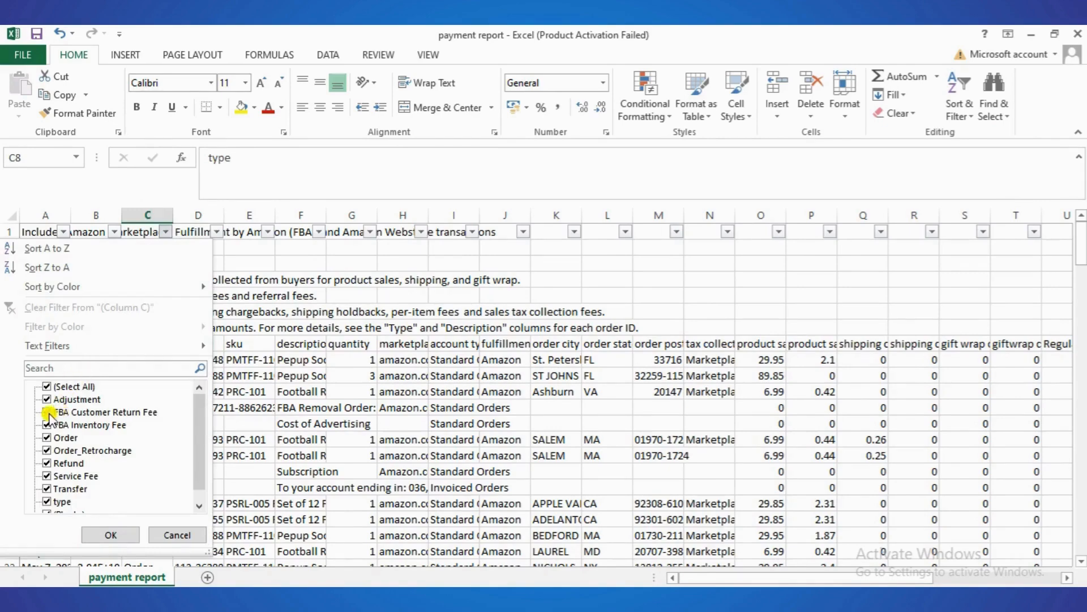
pyautogui.click(47, 387)
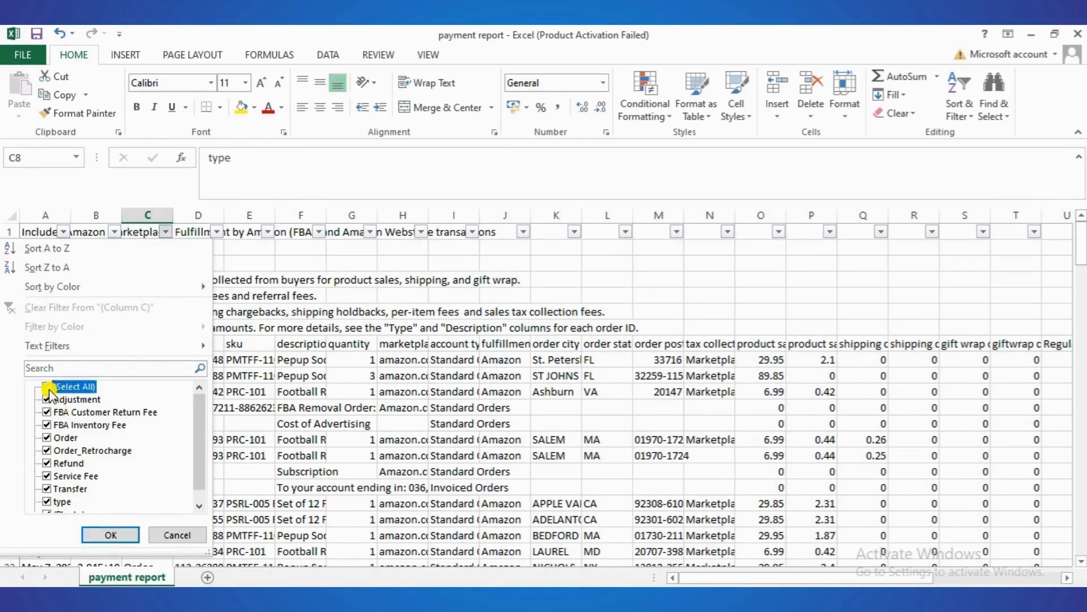
pyautogui.click(48, 425)
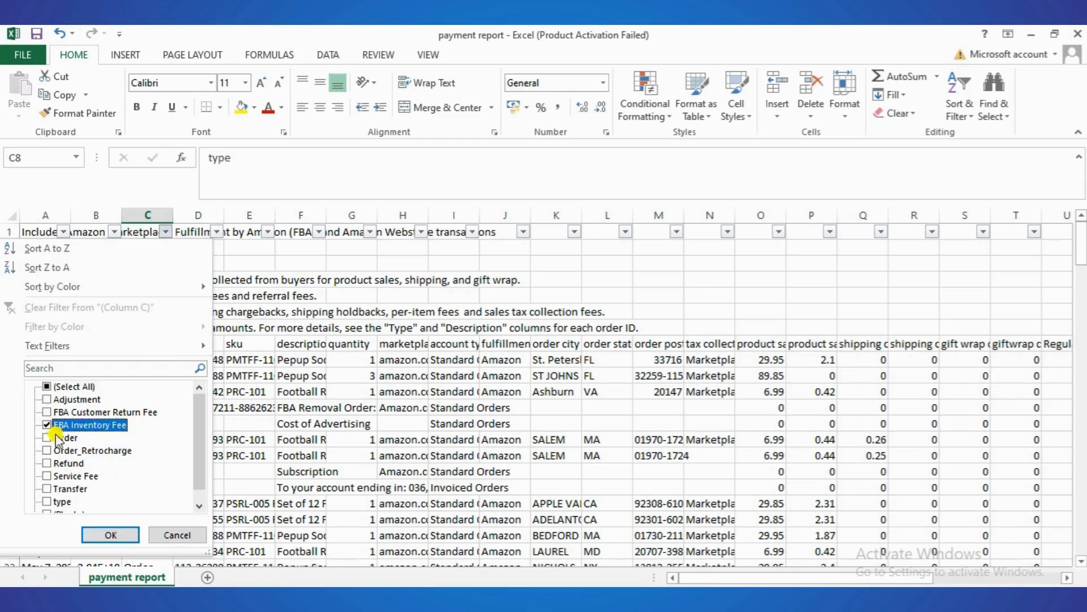
pyautogui.click(109, 534)
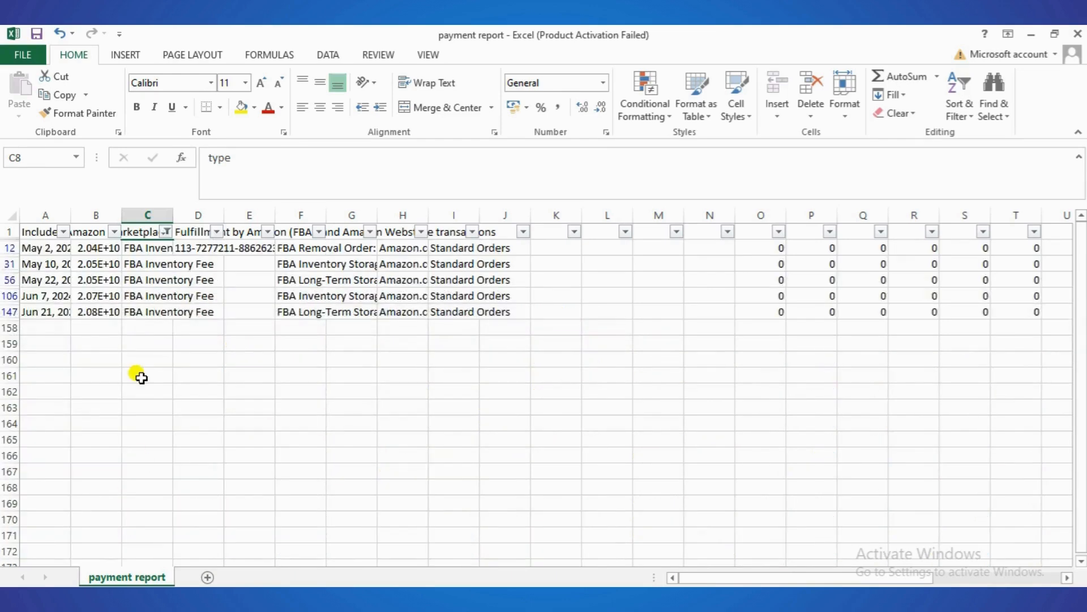
# - Find the May rows among the FBA Inventory Fee entries and select their totals in column AD to read the sum
pyautogui.click(41, 247)
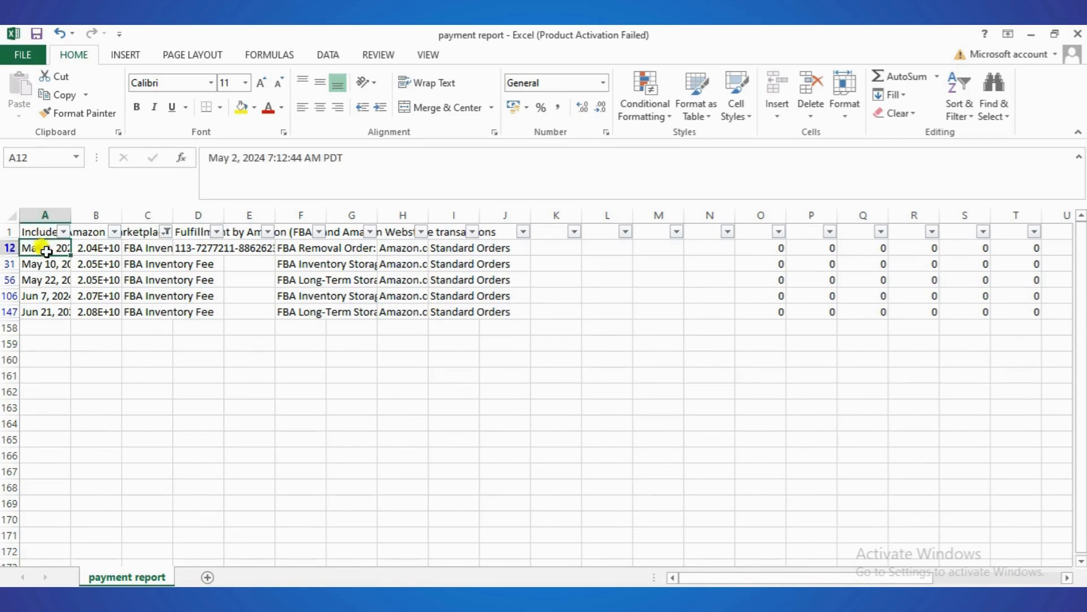
pyautogui.keyDown('shift'); pyautogui.click(48, 277); pyautogui.keyUp('shift')
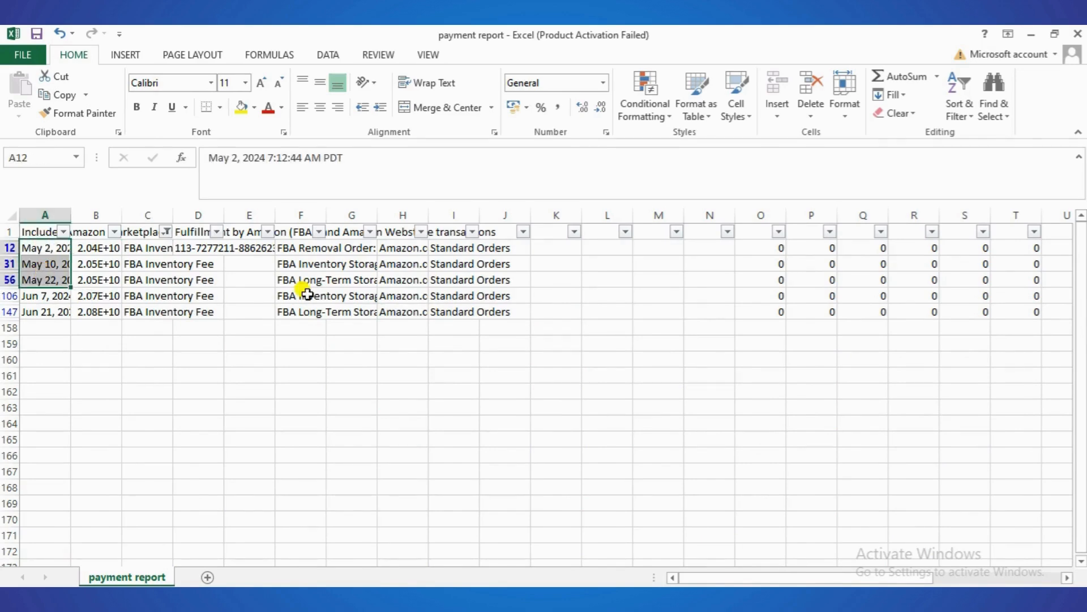
pyautogui.moveTo(701, 573); pyautogui.dragTo(929, 521)
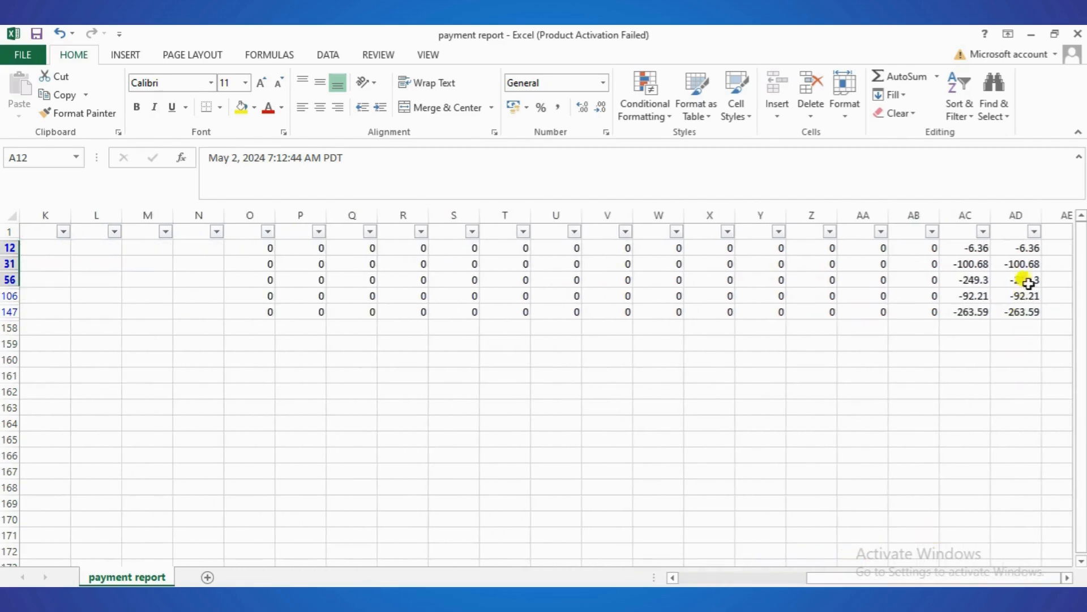
pyautogui.moveTo(1029, 248); pyautogui.dragTo(1027, 281)
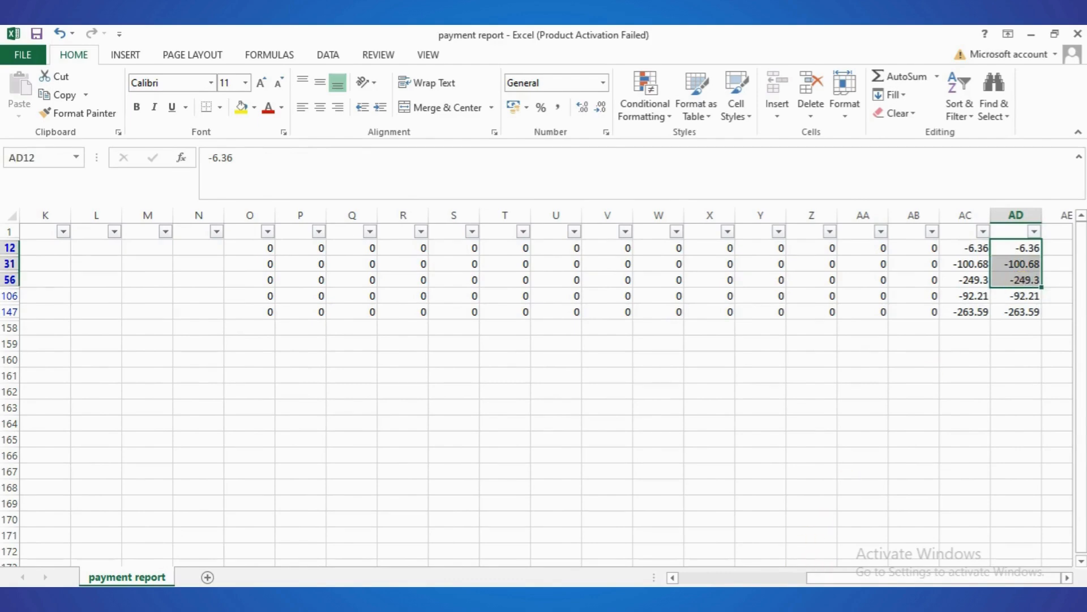
# - Return to the May reconciliation workbook and enter -356.34 in D69 of the Final sheet
pyautogui.hotkey('alt', 'Tab')
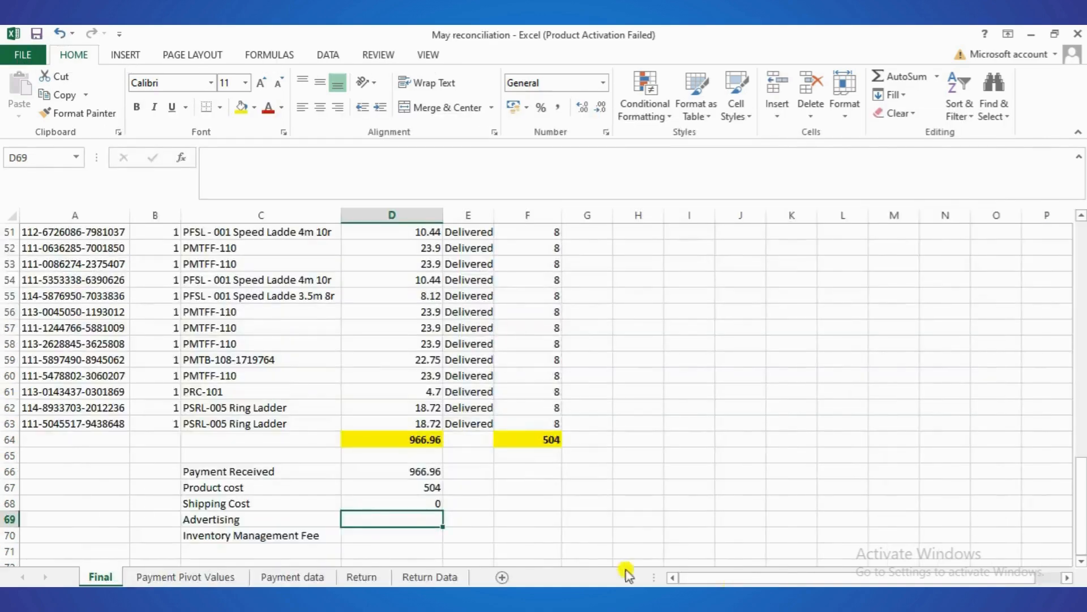
pyautogui.write('-')
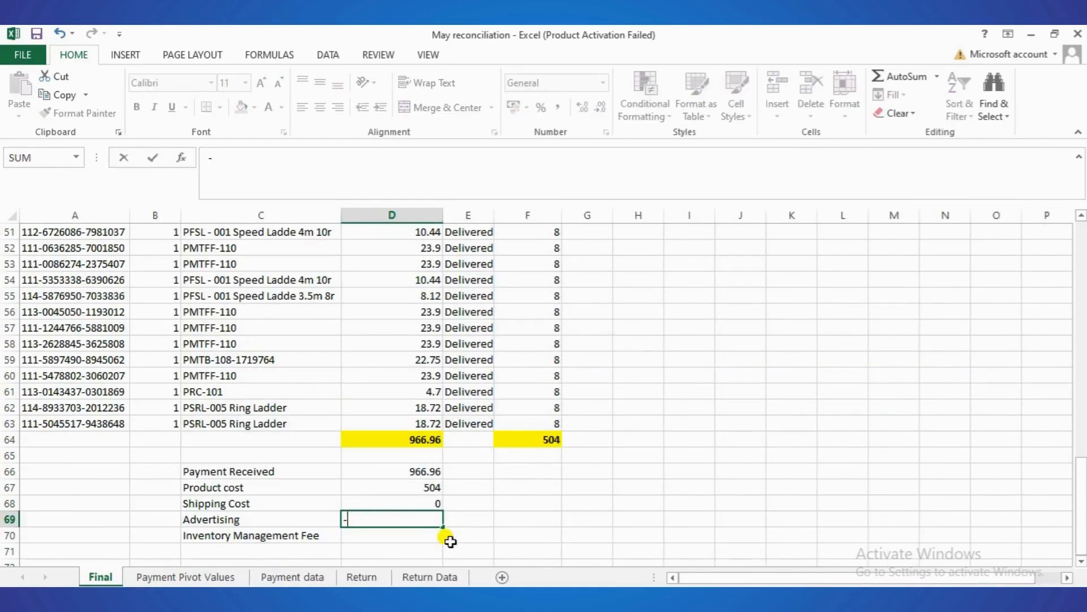
pyautogui.write('356.34')
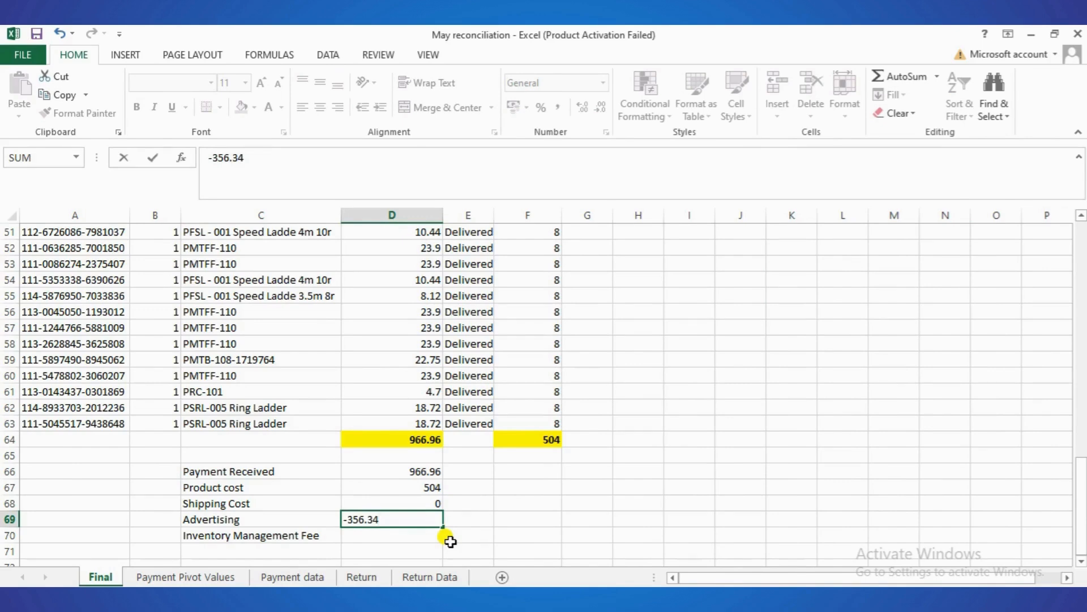
pyautogui.press('Return')
# - Move the -356.34 amount from D69 to D70, beside Inventory Management Fee
pyautogui.click(426, 519)
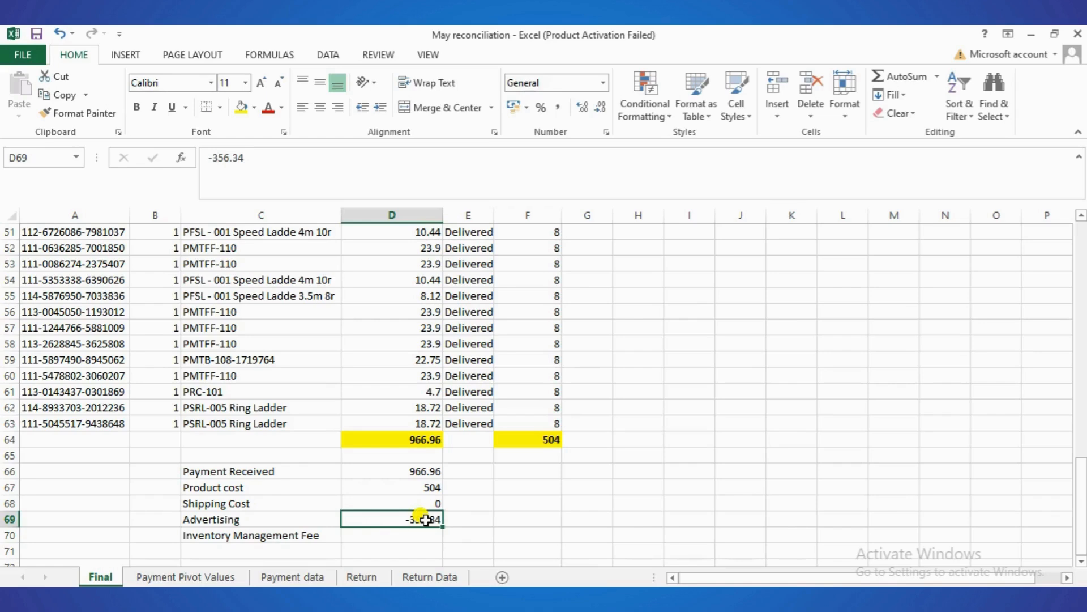
pyautogui.hotkey('ctrl', 'c')
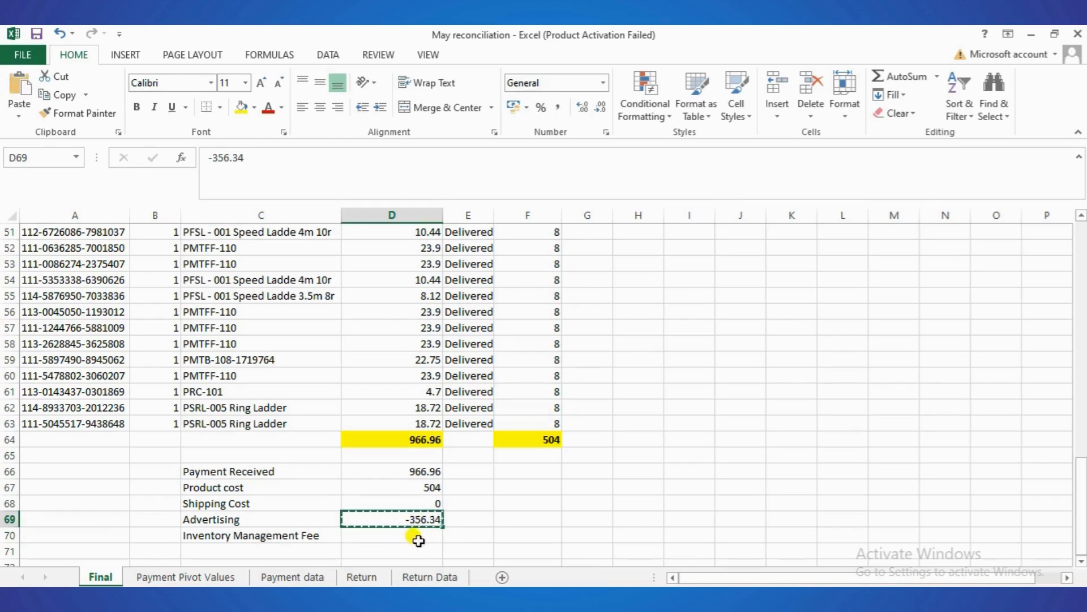
pyautogui.click(417, 537)
pyautogui.hotkey('ctrl', 'v')
pyautogui.click(417, 516)
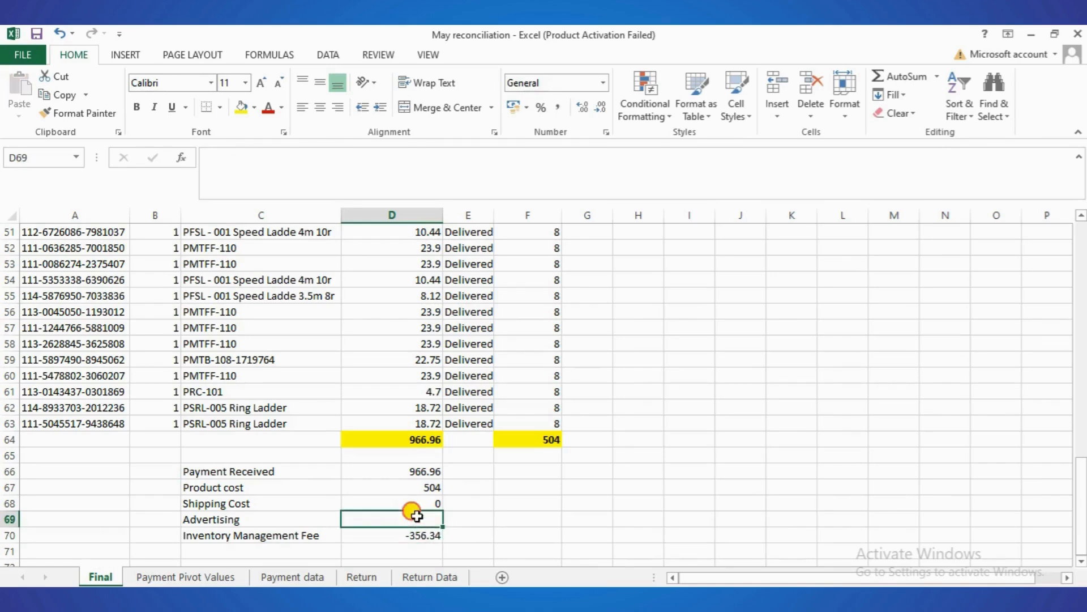
# - Switch back to the payment report and change the column C filter to show only Service Fee rows
pyautogui.hotkey('alt', 'Tab')
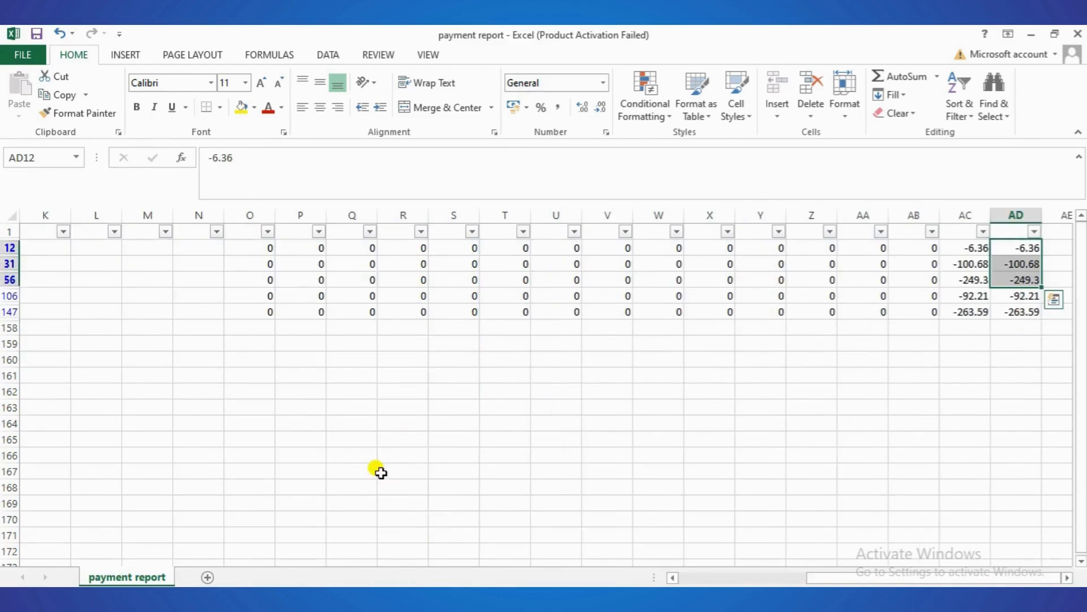
pyautogui.moveTo(833, 578); pyautogui.dragTo(655, 576)
pyautogui.click(166, 232)
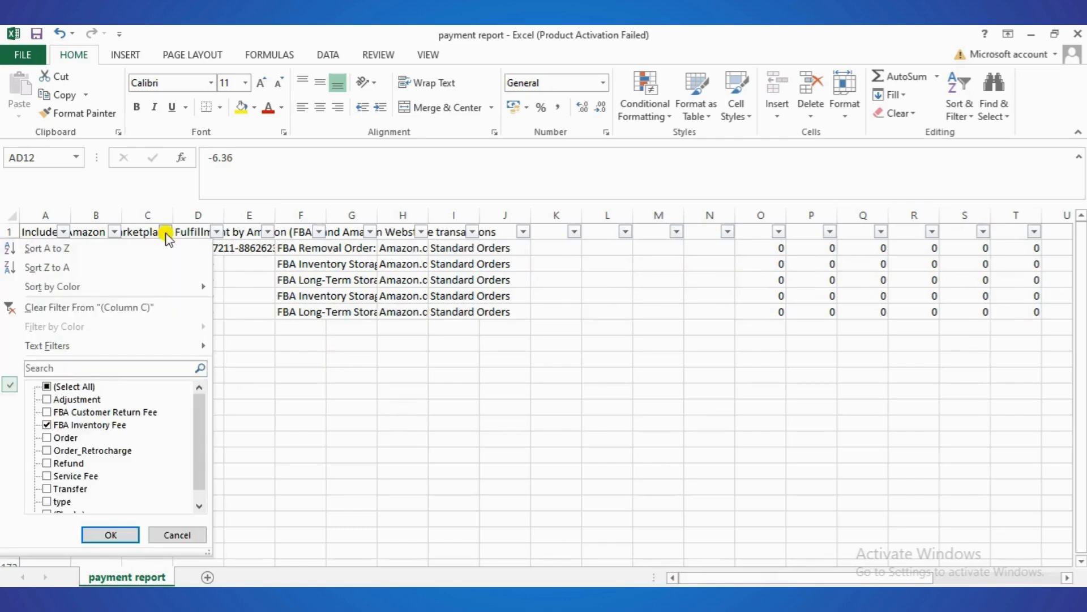
pyautogui.click(48, 387)
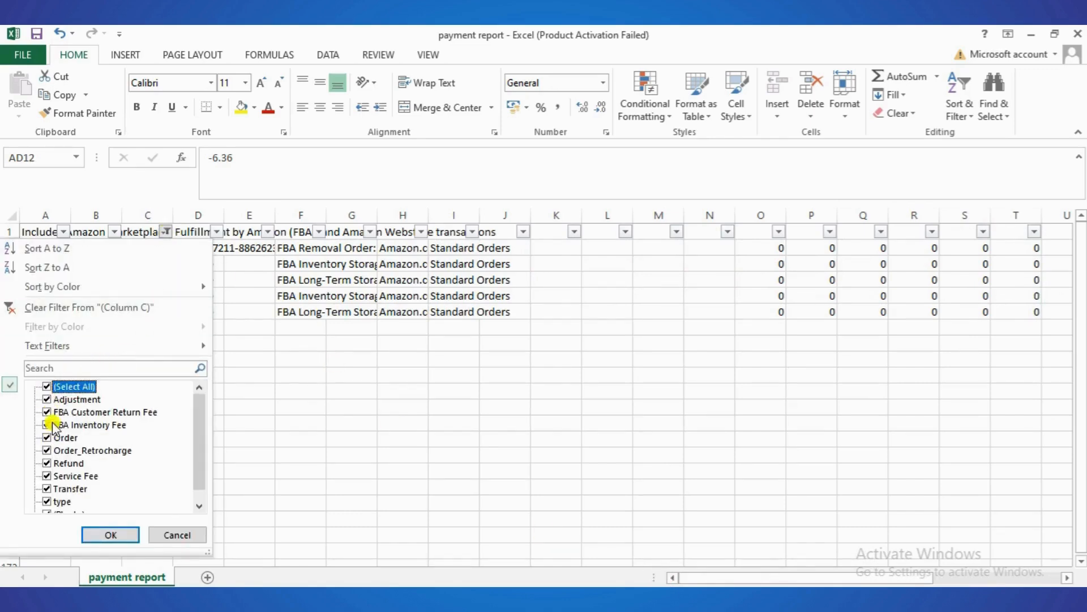
pyautogui.click(47, 388)
pyautogui.click(47, 476)
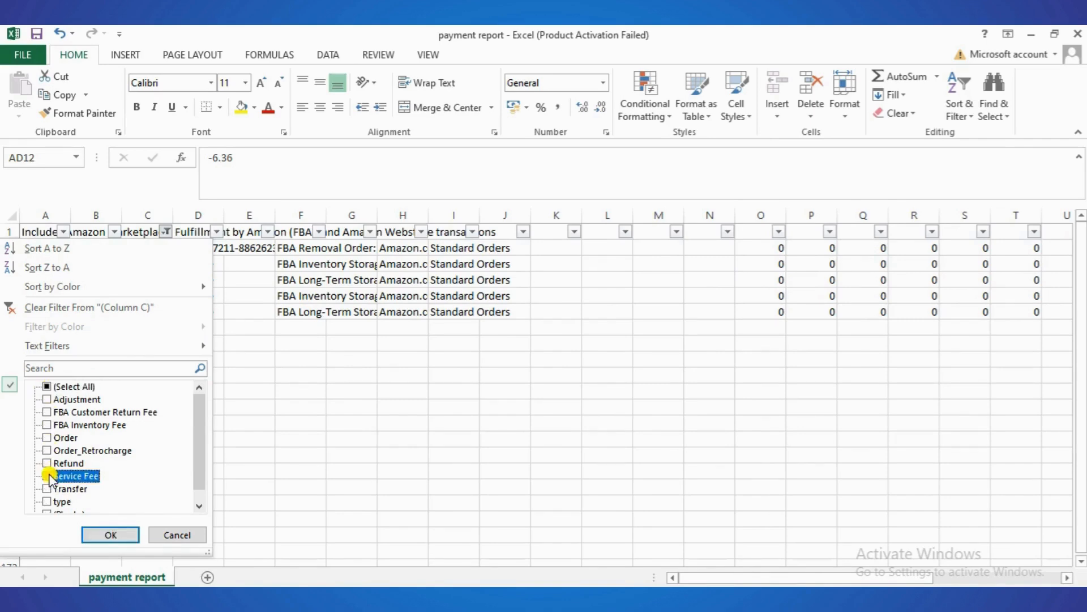
pyautogui.click(122, 535)
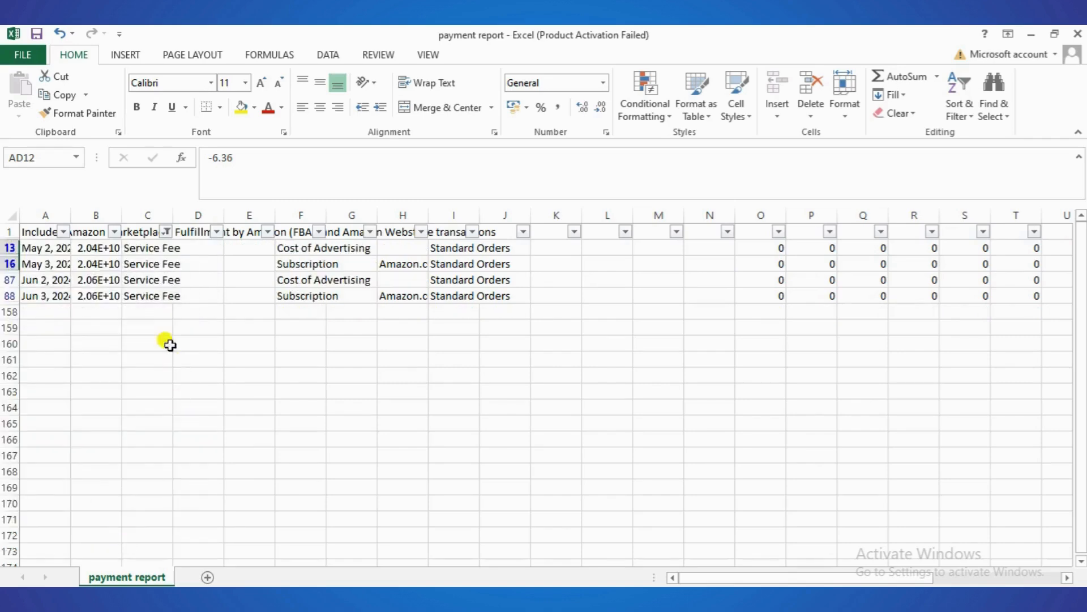
# - Check the May dates of the Service Fee rows and go to the May 2 Cost of Advertising total in column AD
pyautogui.click(41, 264)
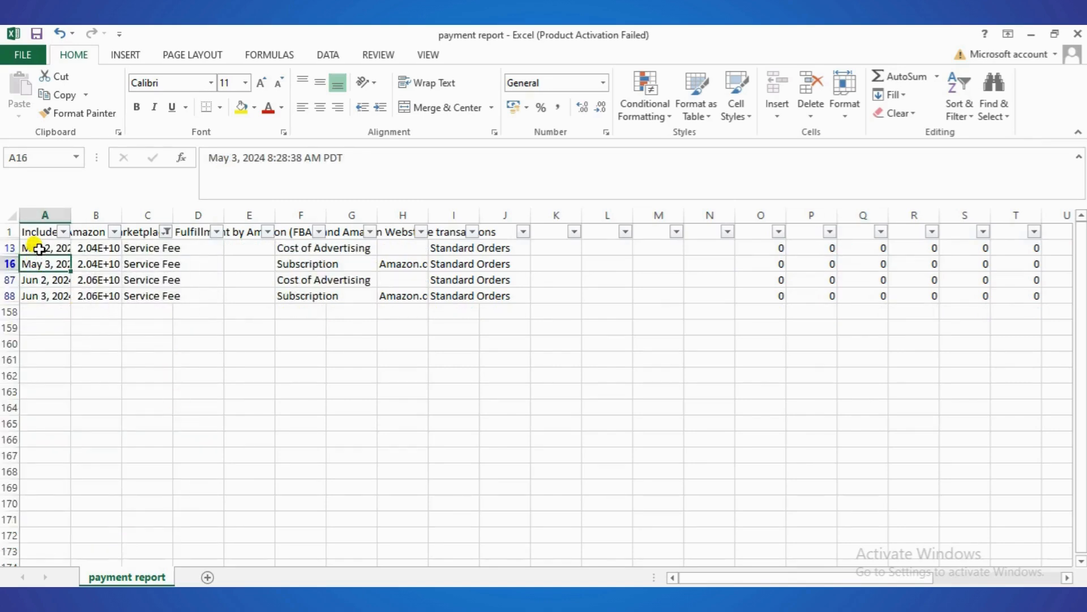
pyautogui.click(38, 249)
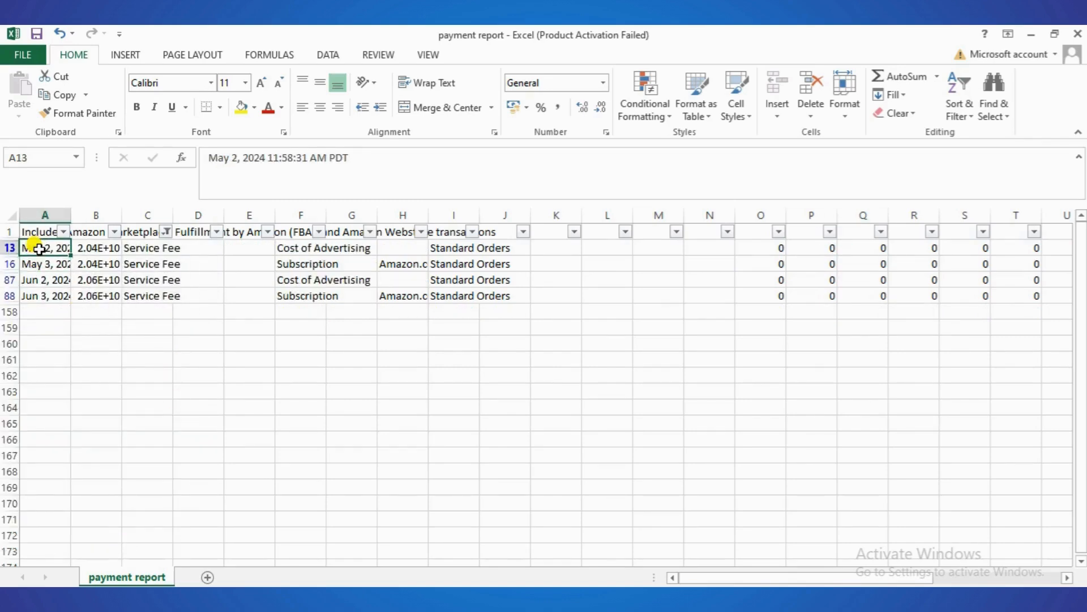
pyautogui.click(292, 245)
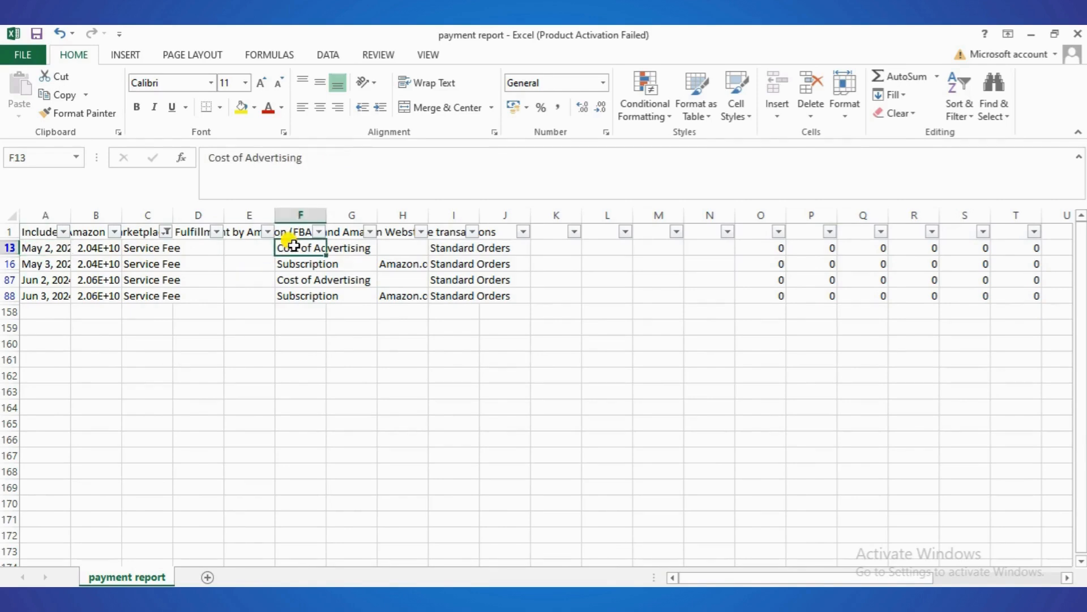
pyautogui.press('Right')
pyautogui.press('Right')
pyautogui.press('Right')
pyautogui.press('Right')
pyautogui.press('Right')
pyautogui.press('Right')
pyautogui.press('Right')
pyautogui.press('Right')
pyautogui.press('Right')
pyautogui.press('Right')
pyautogui.press('Right')
pyautogui.press('Right')
pyautogui.press('Right')
pyautogui.press('Right')
pyautogui.press('Right')
pyautogui.press('Right')
pyautogui.press('Right')
pyautogui.press('Right')
pyautogui.press('Right')
pyautogui.press('Right')
pyautogui.press('Right')
pyautogui.press('Right')
pyautogui.press('Right')
pyautogui.press('Right')
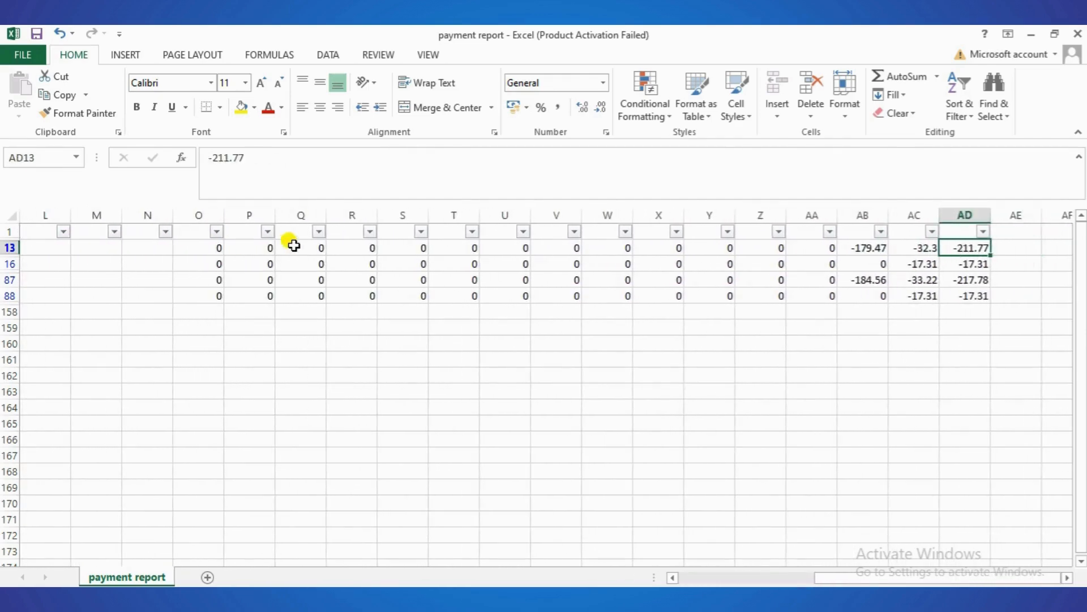
# - Switch to the May reconciliation workbook and enter -211.77 in D69 of the Final sheet, beside Advertising
pyautogui.hotkey('alt', 'Tab')
pyautogui.write('-211.77')
pyautogui.press('Return')
# - Return to the payment report and trace the May 3 Subscription row from its date across to its total in column AD
pyautogui.hotkey('alt', 'Tab')
pyautogui.press('Down')
pyautogui.press('Left')
pyautogui.press('Left')
pyautogui.press('Left')
pyautogui.press('Left')
pyautogui.press('Left')
pyautogui.press('Left')
pyautogui.press('Left')
pyautogui.press('Left')
pyautogui.press('Left')
pyautogui.press('Left')
pyautogui.press('Left')
pyautogui.press('Left')
pyautogui.press('Left')
pyautogui.press('Left')
pyautogui.press('Left')
pyautogui.press('Left')
pyautogui.press('Left')
pyautogui.press('Left')
pyautogui.press('Left')
pyautogui.press('Left')
pyautogui.press('Left')
pyautogui.press('Left')
pyautogui.press('Left')
pyautogui.press('Left')
pyautogui.press('Left')
pyautogui.press('Left')
pyautogui.press('Left')
pyautogui.press('Left')
pyautogui.press('Left')
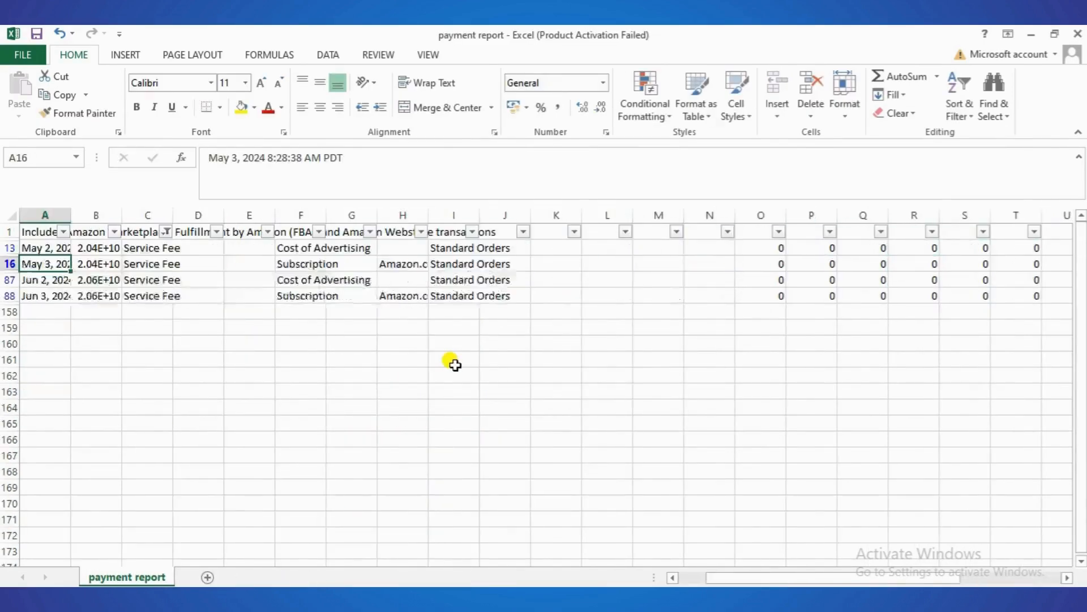
pyautogui.press('Right')
pyautogui.press('Right')
pyautogui.press('Right')
pyautogui.press('Right')
pyautogui.press('Right')
pyautogui.press('Right')
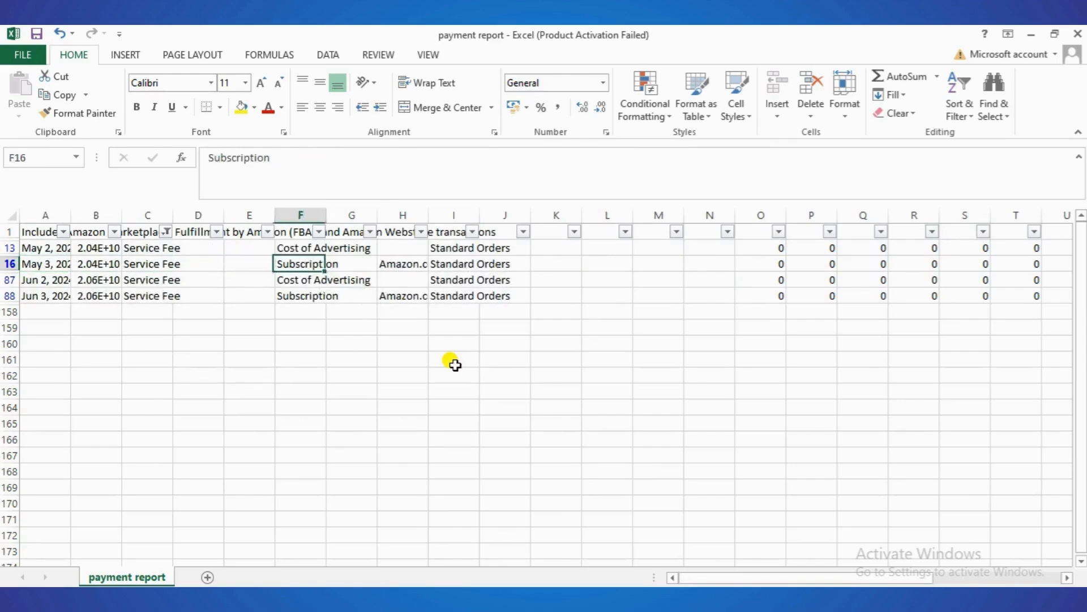
pyautogui.press('Right')
pyautogui.press('Right')
pyautogui.press('Right')
pyautogui.press('Right')
pyautogui.press('Right')
pyautogui.press('Right')
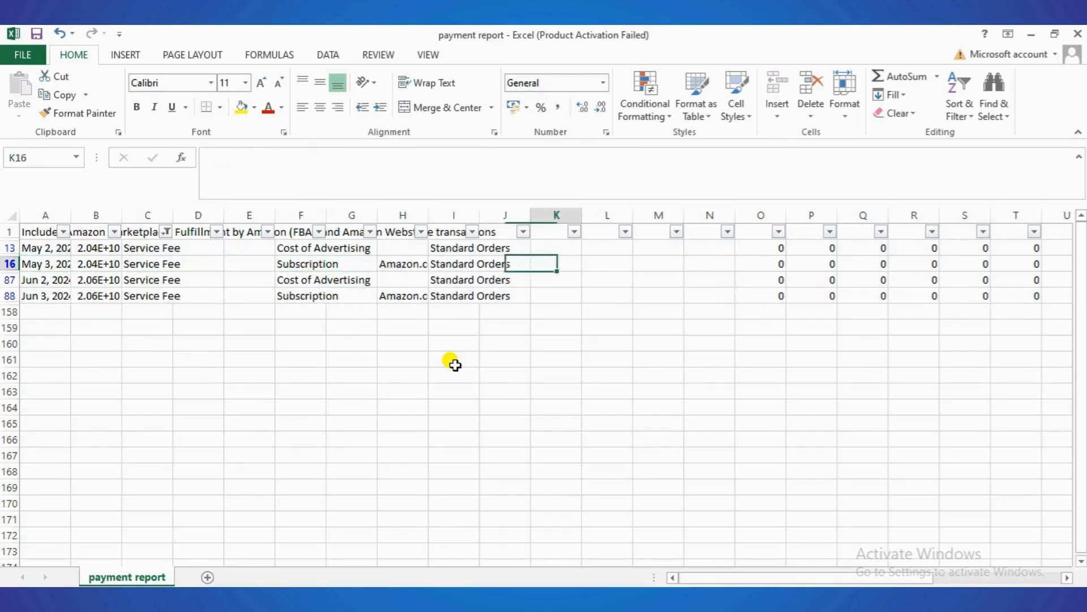
pyautogui.press('Right')
pyautogui.press('Right')
pyautogui.press('Right')
pyautogui.press('Right')
pyautogui.press('Right')
pyautogui.press('Right')
pyautogui.press('Right')
pyautogui.press('Right')
pyautogui.press('Right')
pyautogui.press('Right')
pyautogui.press('Right')
pyautogui.press('Right')
pyautogui.press('Right')
pyautogui.press('Right')
pyautogui.press('Right')
pyautogui.press('Right')
pyautogui.press('Right')
pyautogui.press('Right')
pyautogui.press('Right')
pyautogui.press('Right')
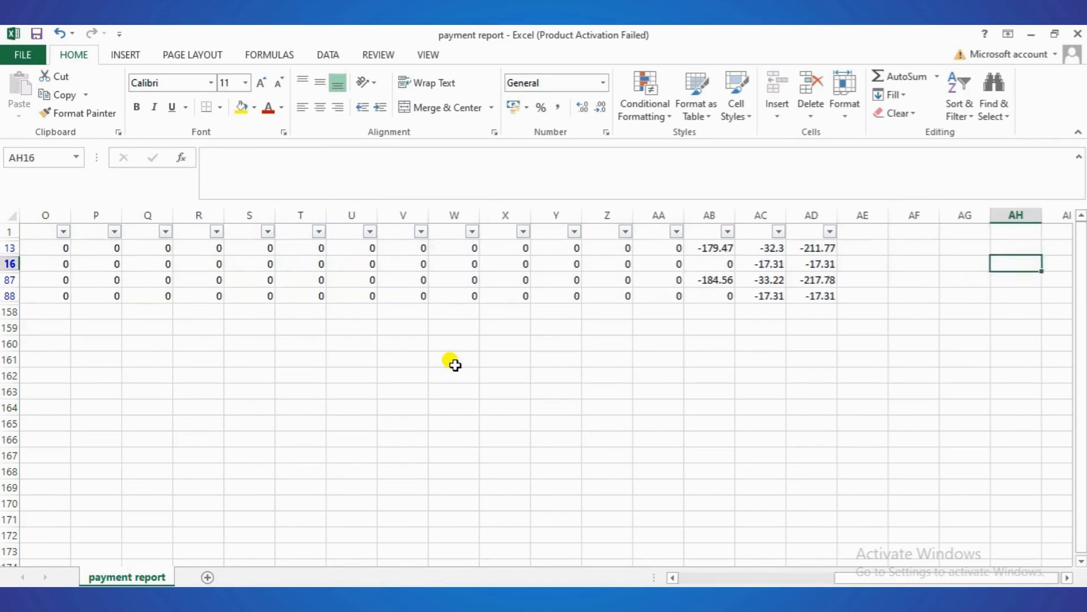
pyautogui.press('Left')
pyautogui.press('Left')
pyautogui.press('Left')
pyautogui.press('Left')
# - In the May reconciliation workbook's Final sheet, add the label Subscription fee in C71 with the amount -17.31 in D71
pyautogui.hotkey('ctrl', 'Tab')
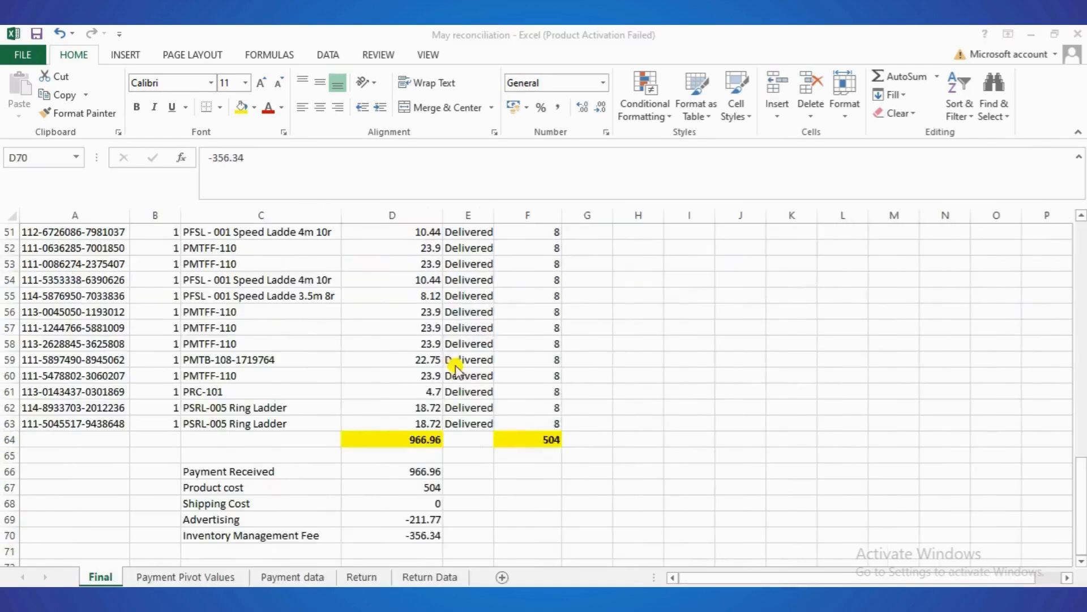
pyautogui.scroll(-1, 327, 375)
pyautogui.click(261, 503)
pyautogui.write('Su')
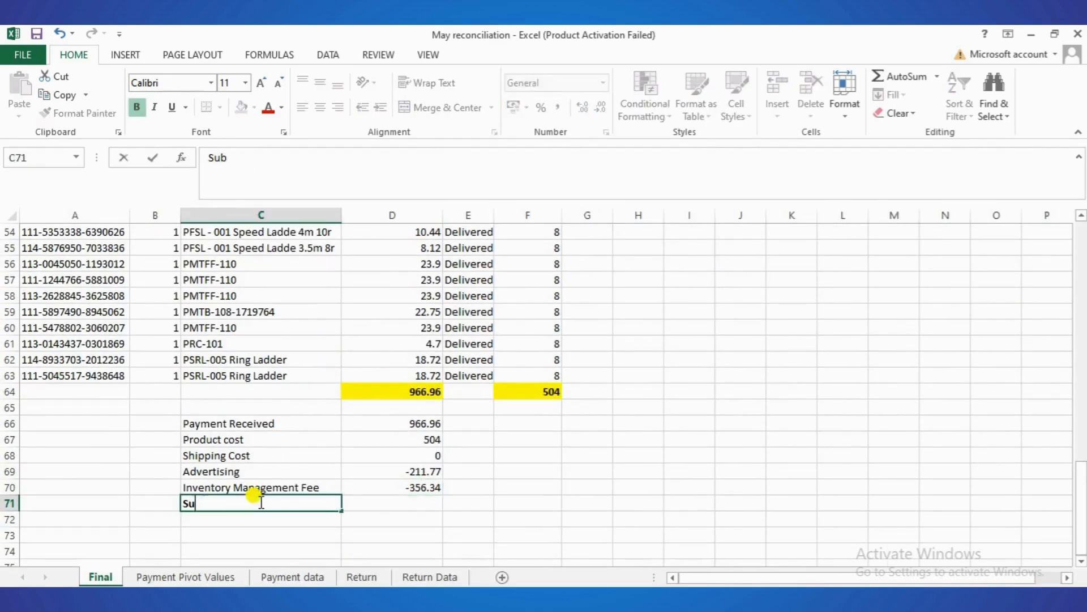
pyautogui.write('bscription fee')
pyautogui.click(388, 501)
pyautogui.write('-17.3')
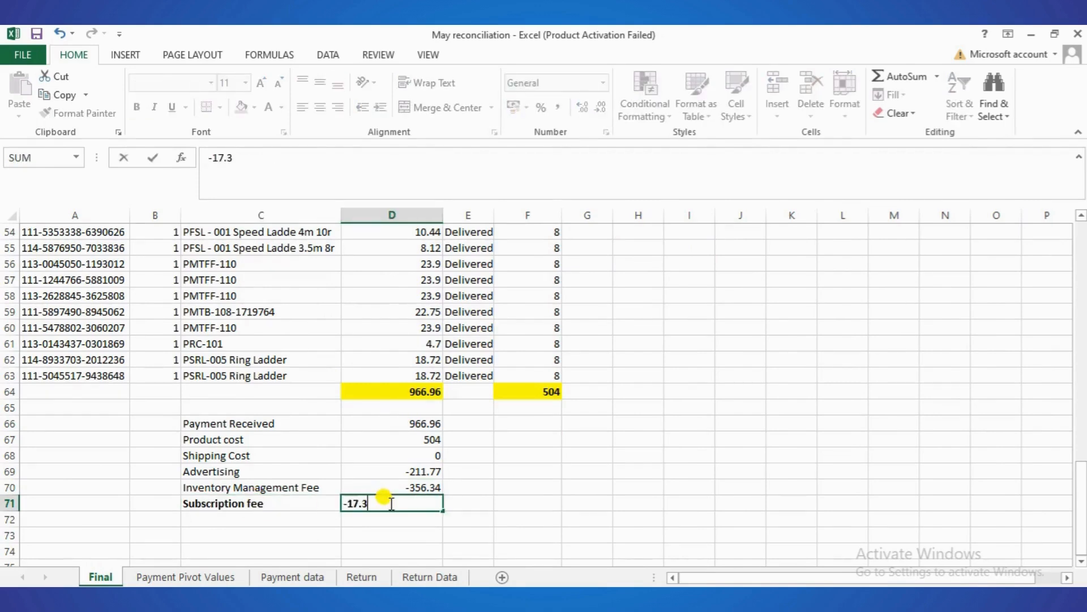
pyautogui.write('1')
pyautogui.press('Return')
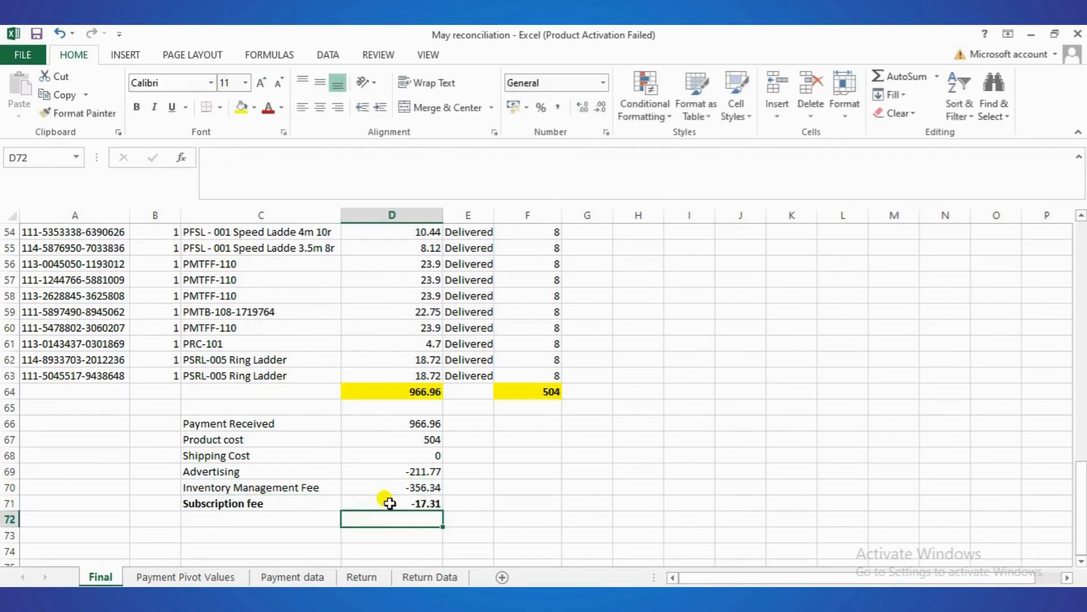
# - Add the label Net Profit/Loss in C72 and total the amounts in D72 with =SUM(D66:D71)
pyautogui.click(292, 520)
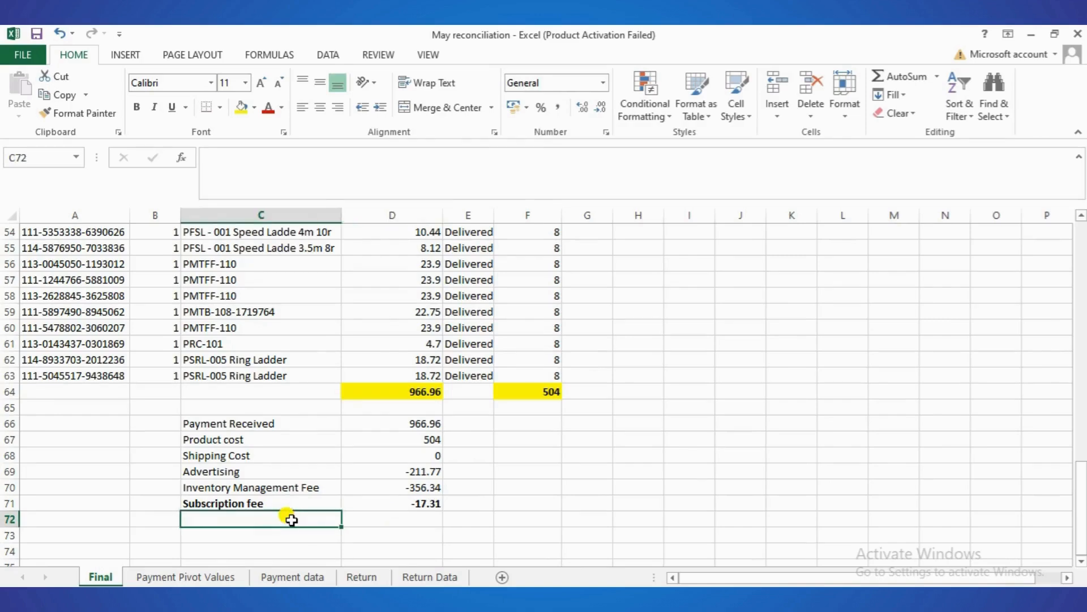
pyautogui.write('Ne')
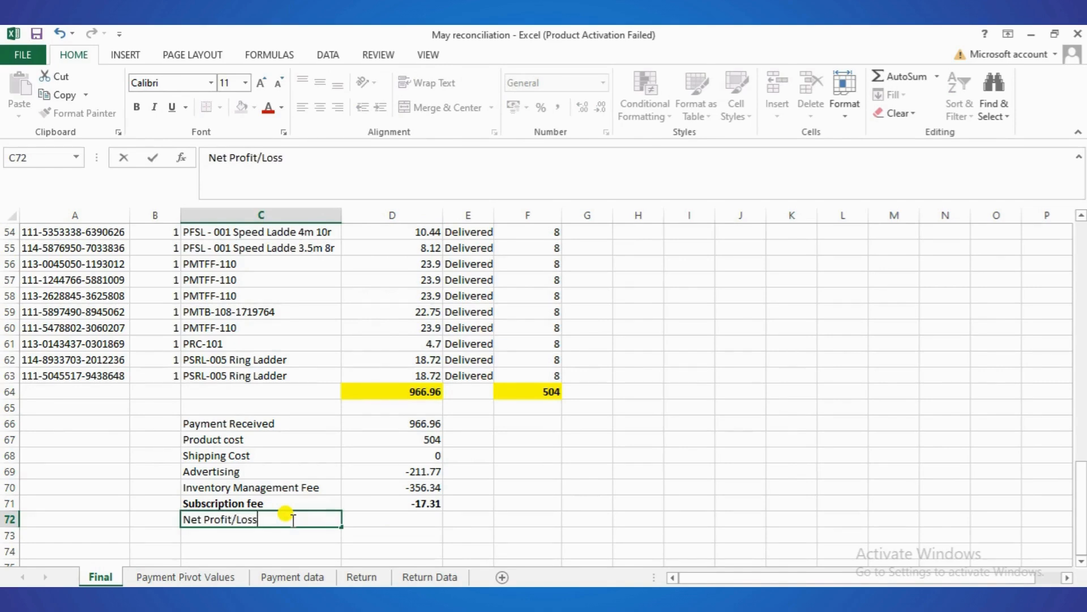
pyautogui.write('t Profit/Loss')
pyautogui.click(379, 521)
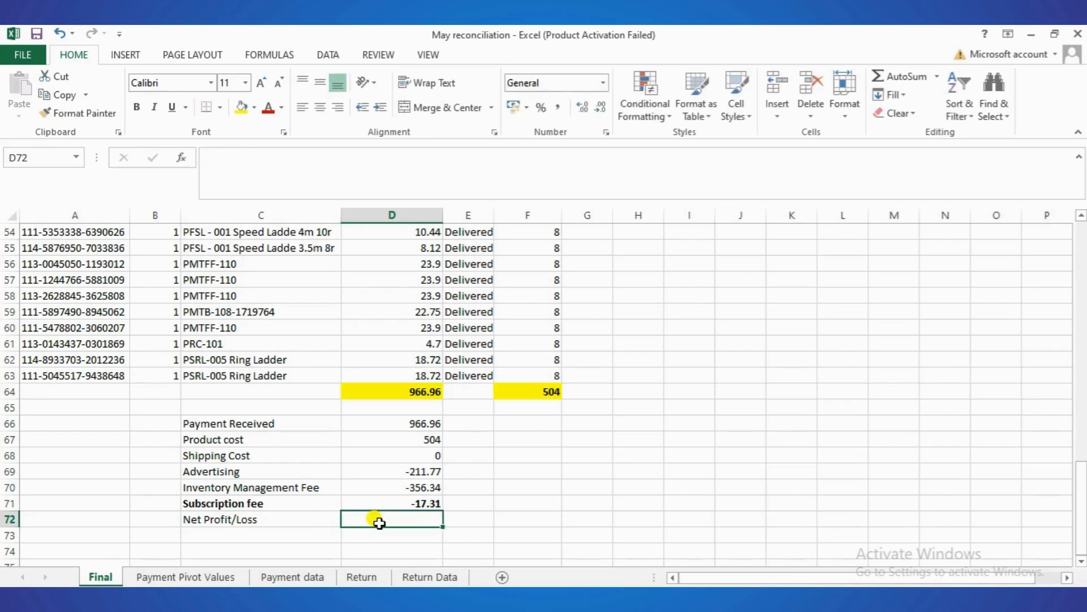
pyautogui.hotkey('alt', '=')
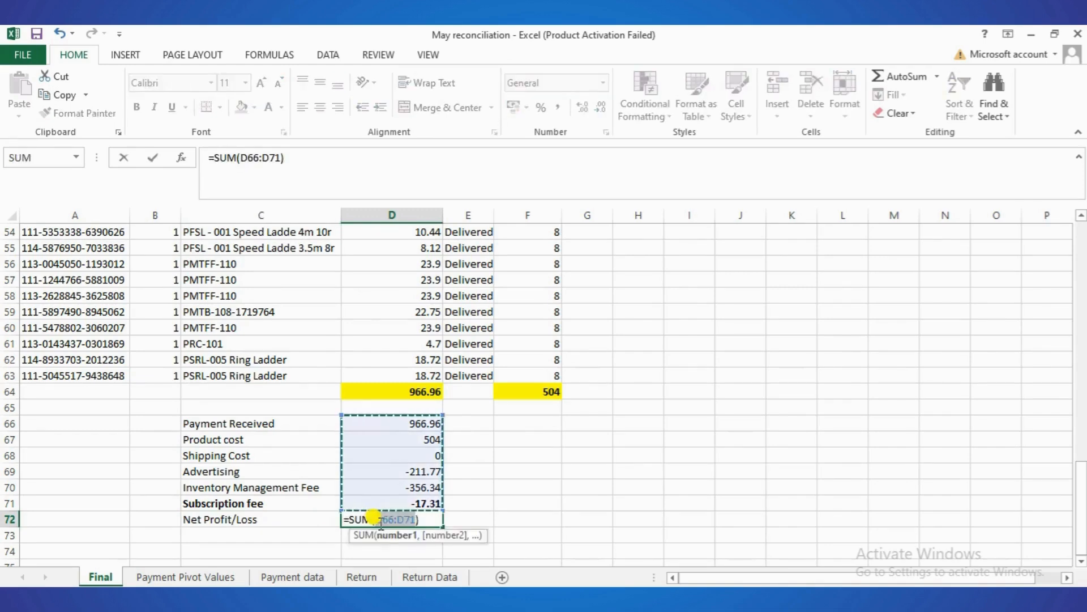
pyautogui.press('Return')
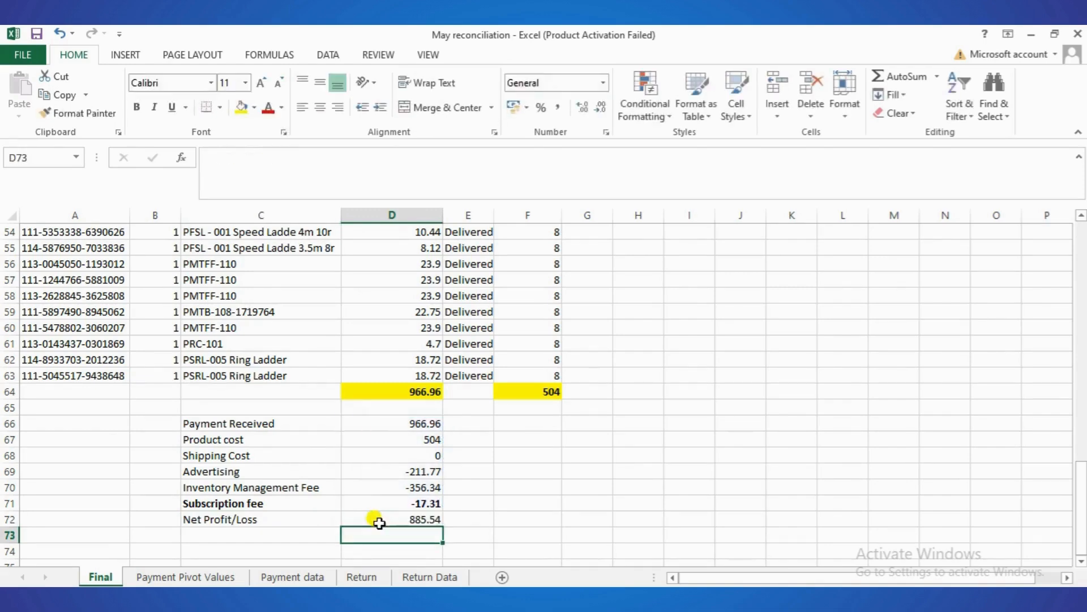
# - Make the Net Profit/Loss cells C72:D72 bold and fill them yellow
pyautogui.click(286, 520)
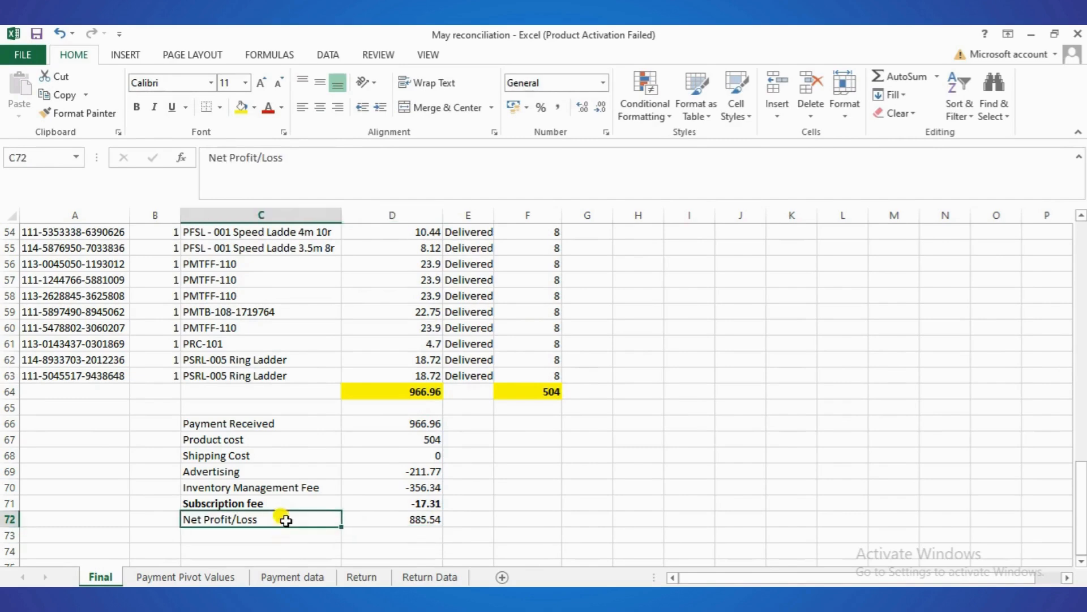
pyautogui.keyDown('shift'); pyautogui.click(396, 521); pyautogui.keyUp('shift')
pyautogui.hotkey('ctrl', 'b')
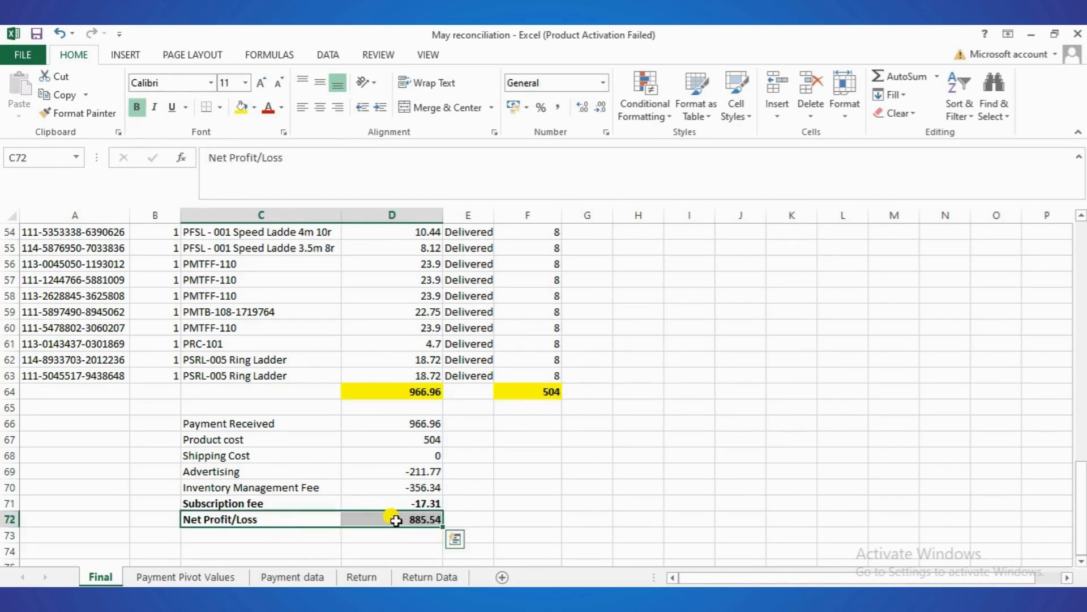
pyautogui.click(238, 109)
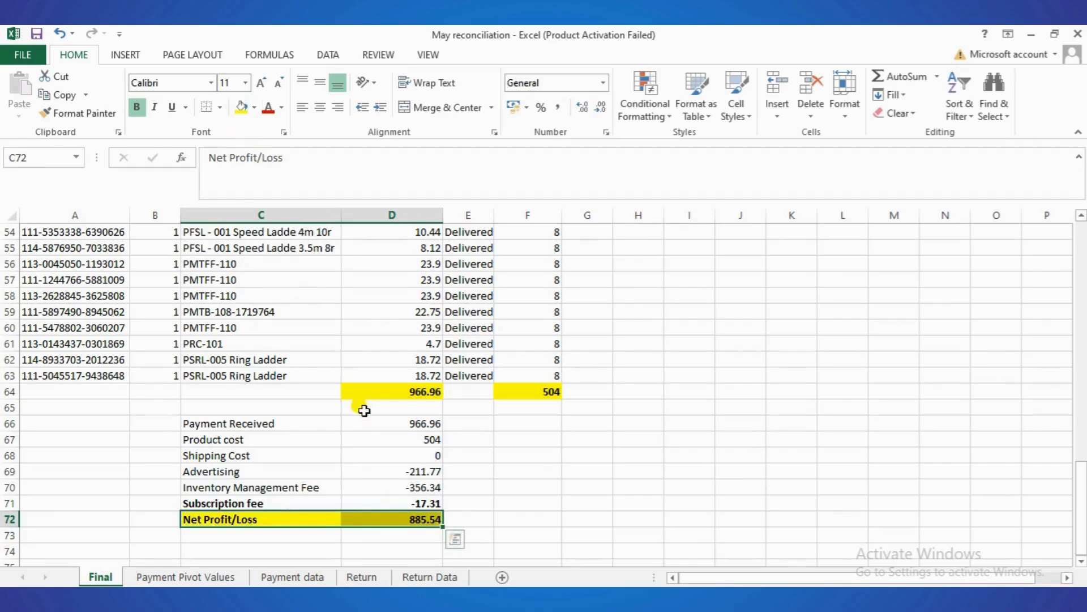
# - Change the Product cost formula in D67 to =-F64 so the cost counts as a deduction
pyautogui.click(417, 441)
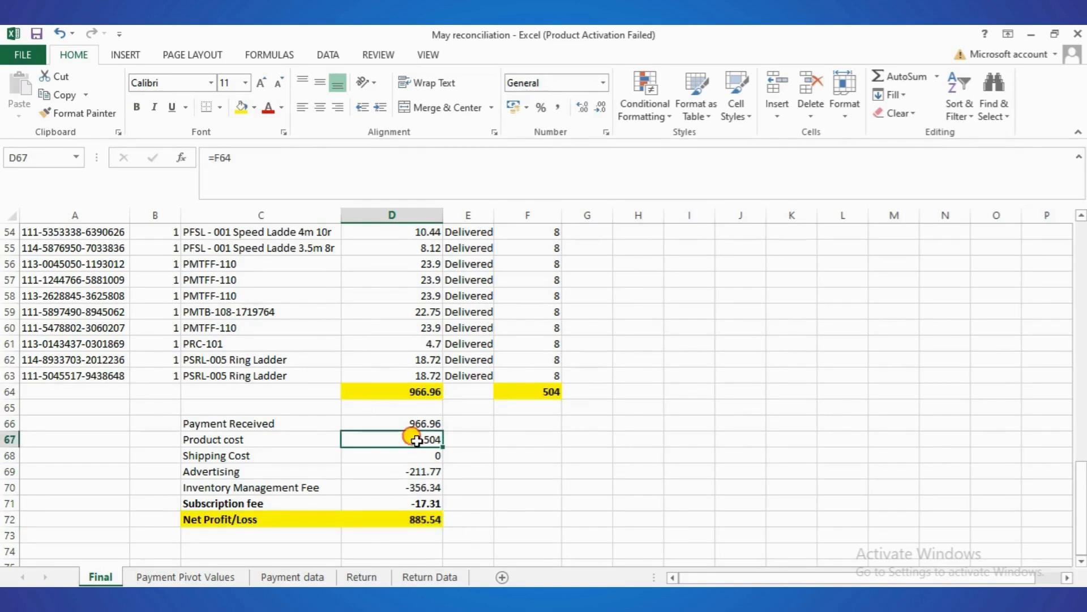
pyautogui.doubleClick(418, 440)
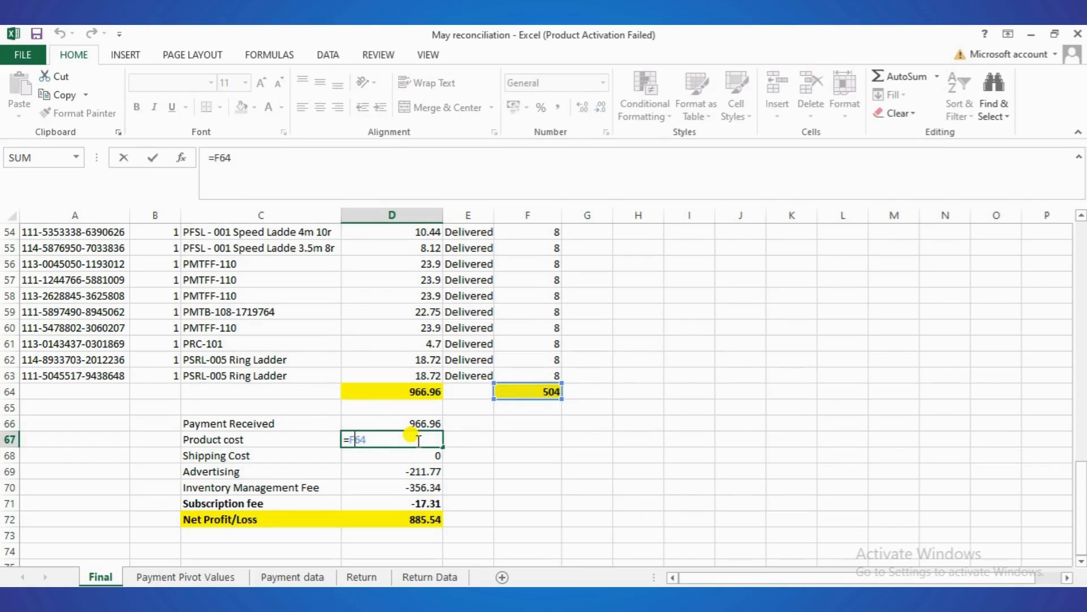
pyautogui.press('Left')
pyautogui.press('Left')
pyautogui.press('Left')
pyautogui.write('-')
pyautogui.press('Return')
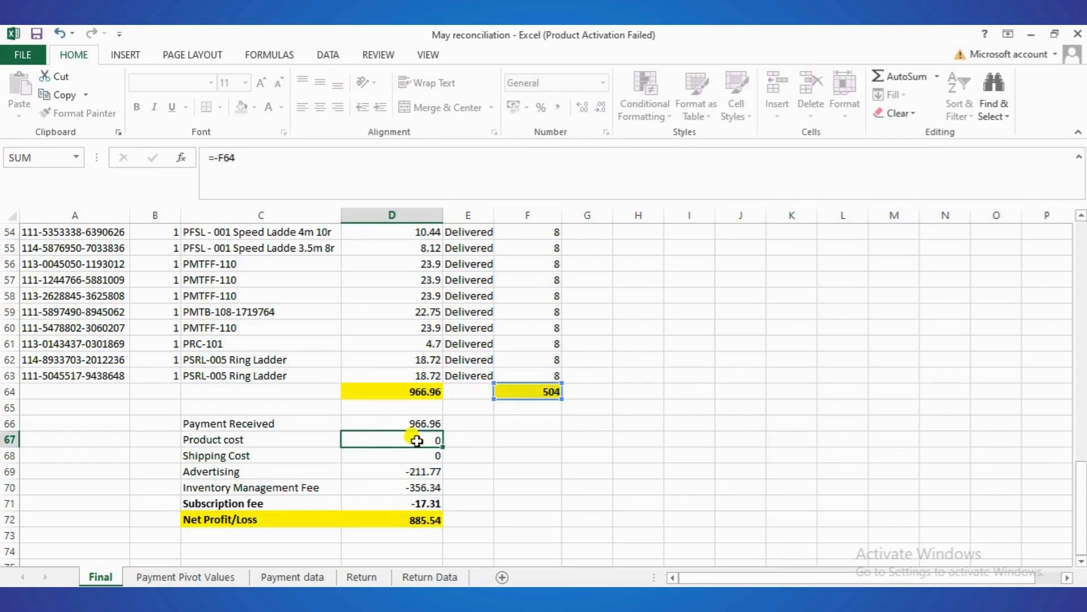
pyautogui.click(413, 547)
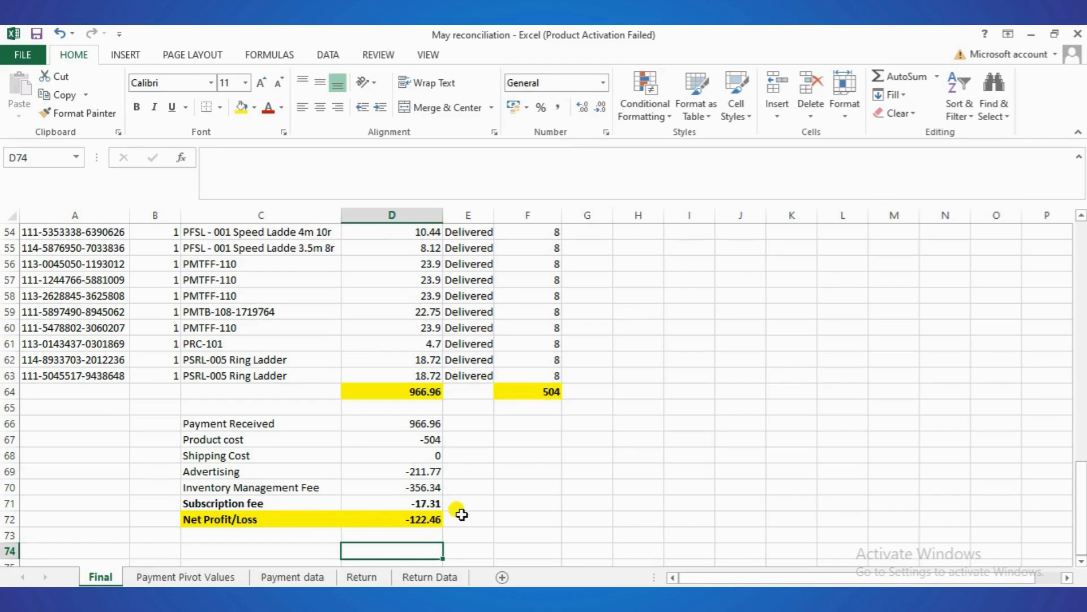
pyautogui.scroll(6, 475, 436)
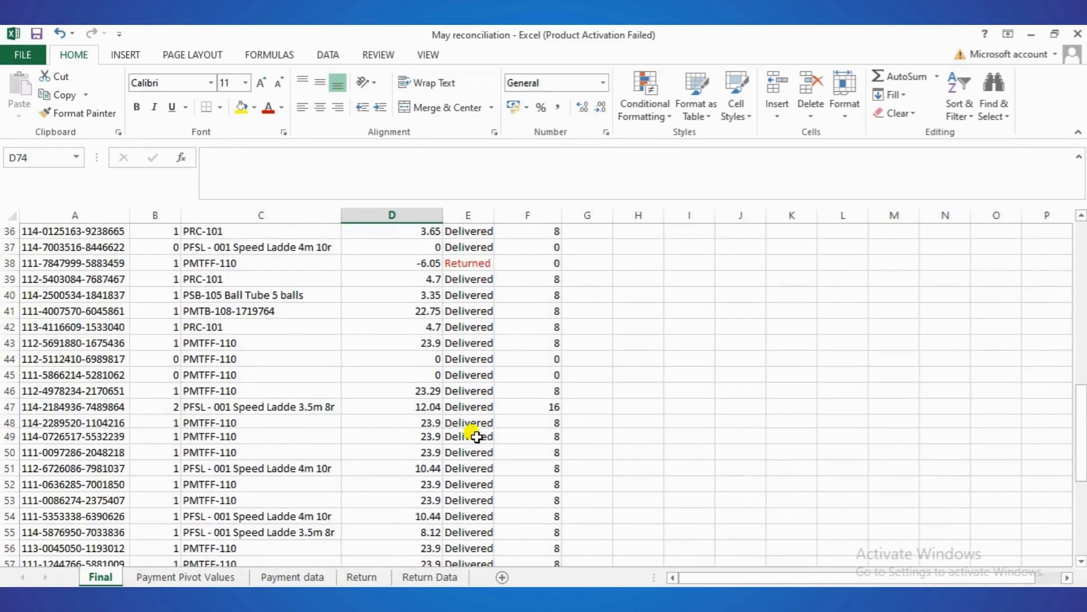
pyautogui.scroll(7, 476, 436)
pyautogui.scroll(5, 476, 436)
pyautogui.scroll(-4, 476, 436)
pyautogui.scroll(-15, 476, 437)
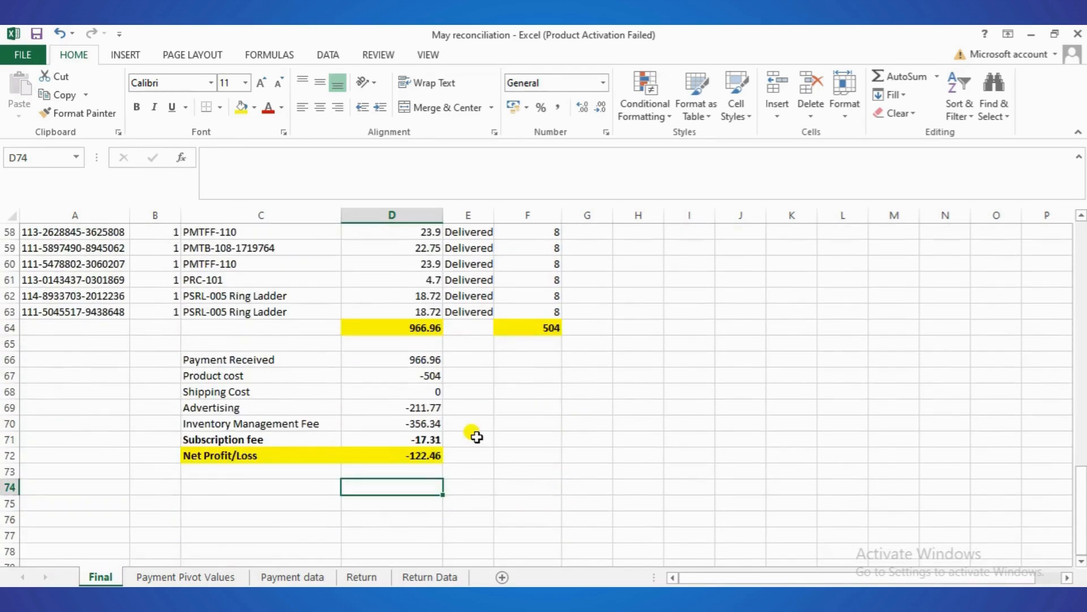